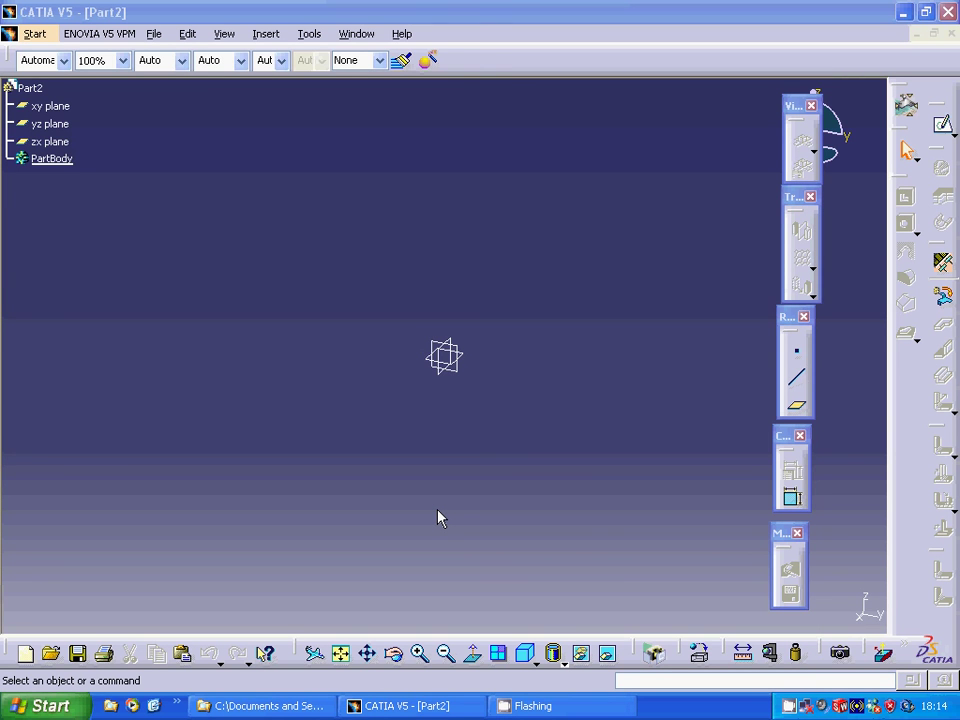
pyautogui.click(34, 33)
pyautogui.moveTo(70, 108)
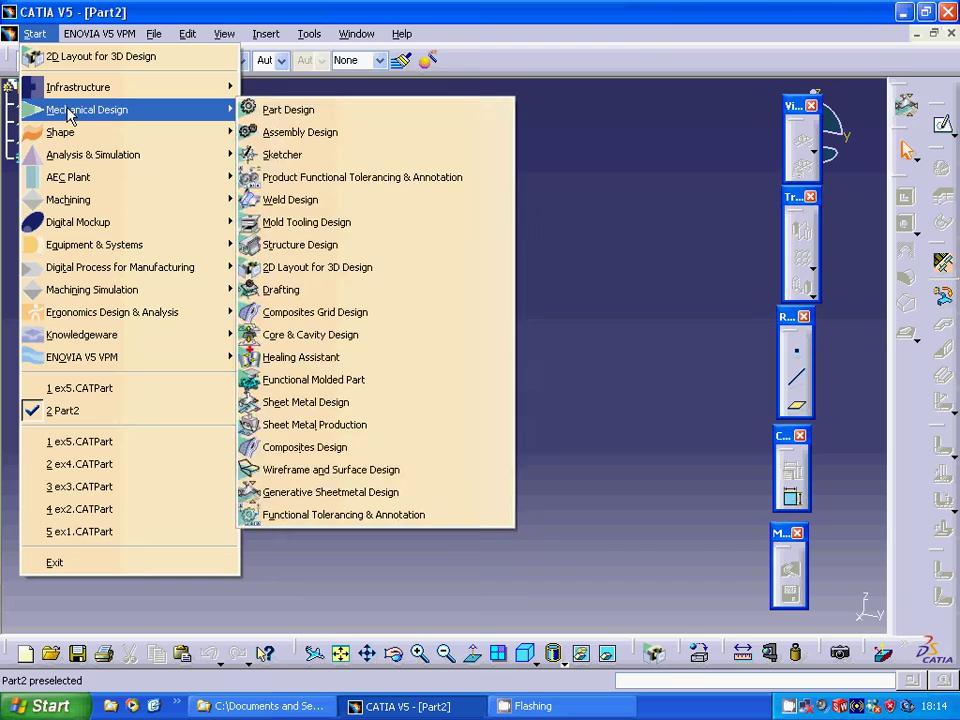
pyautogui.click(559, 500)
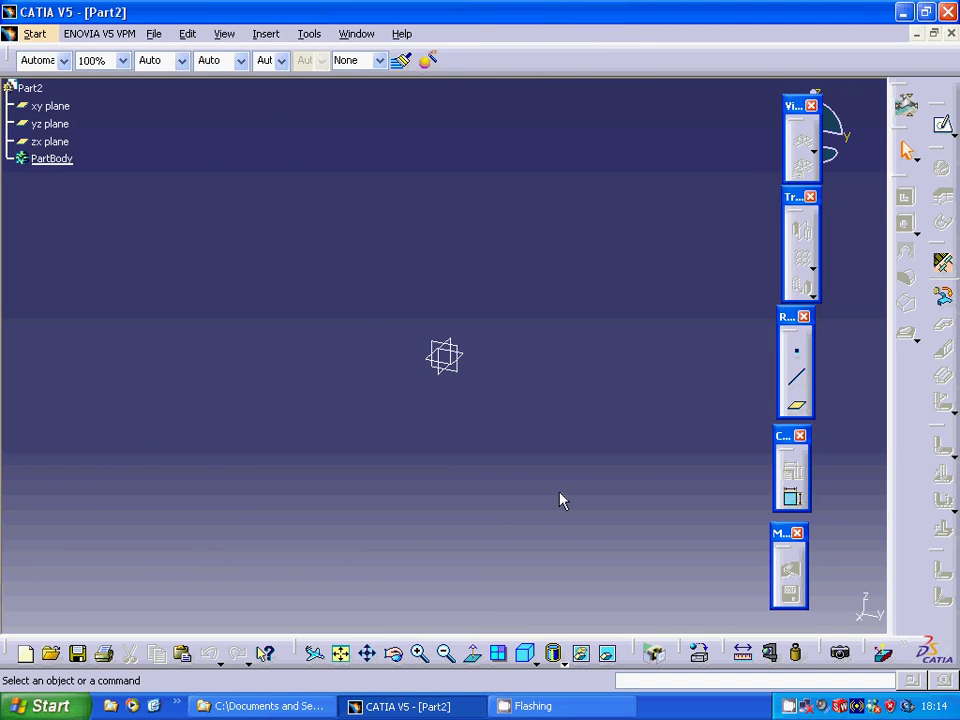
# Define the sheet metal parameters with a thickness of 2 mm and a default bend radius of 4 mm.
pyautogui.click(943, 265)
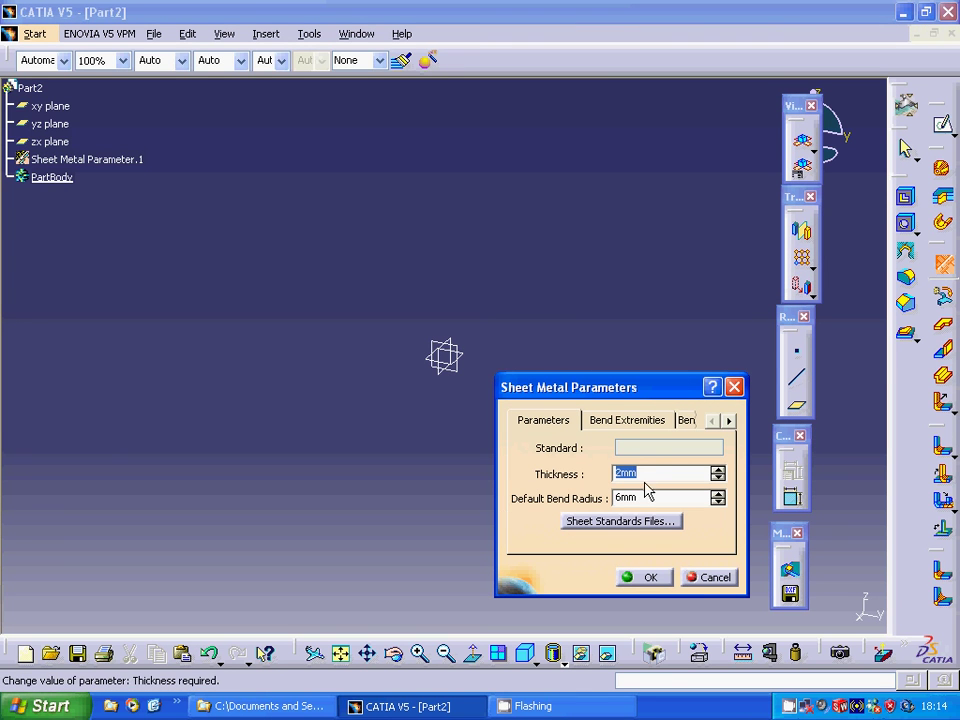
pyautogui.moveTo(645, 497); pyautogui.dragTo(596, 495)
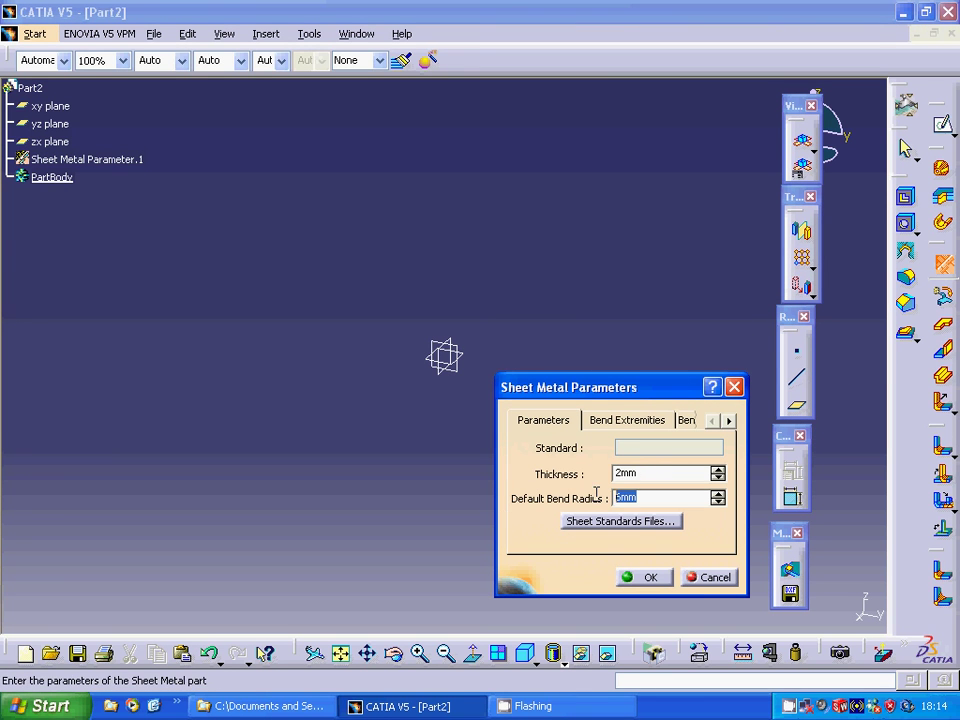
pyautogui.write('4')
pyautogui.click(645, 577)
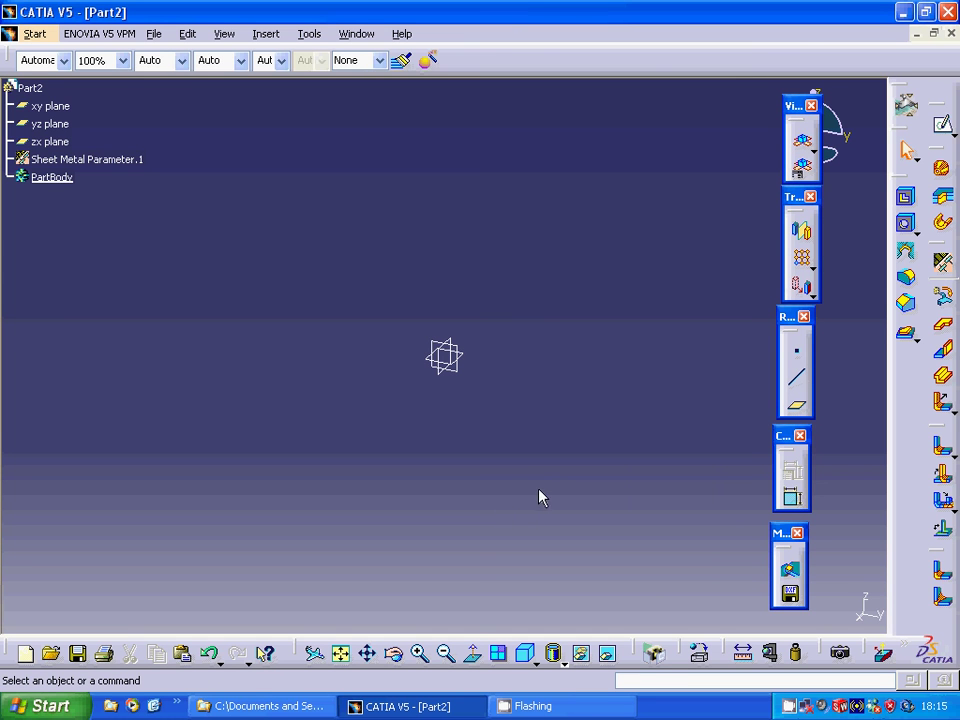
# Sketch a 300 x 100 mm rectangle on the xy plane with one corner at the origin, and exit the sketch.
pyautogui.click(438, 362)
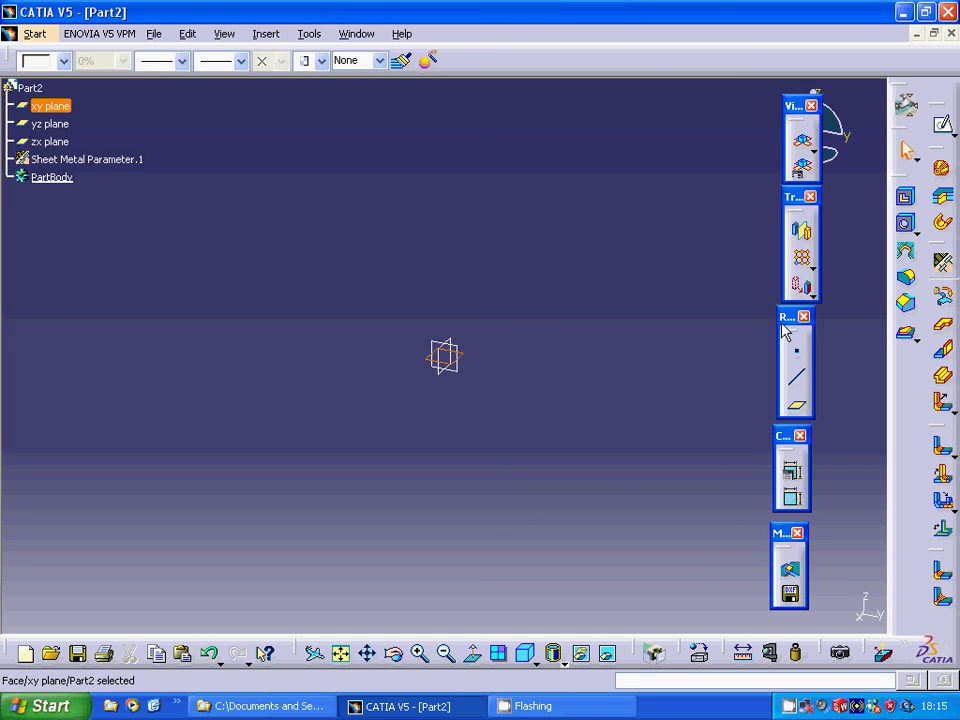
pyautogui.click(942, 124)
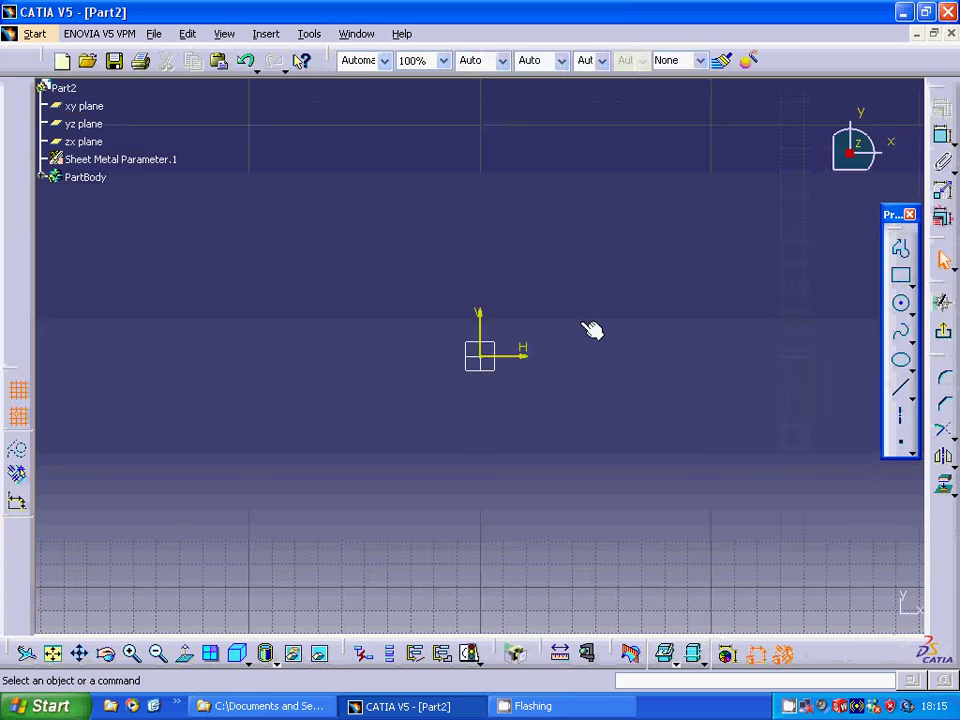
pyautogui.click(901, 275)
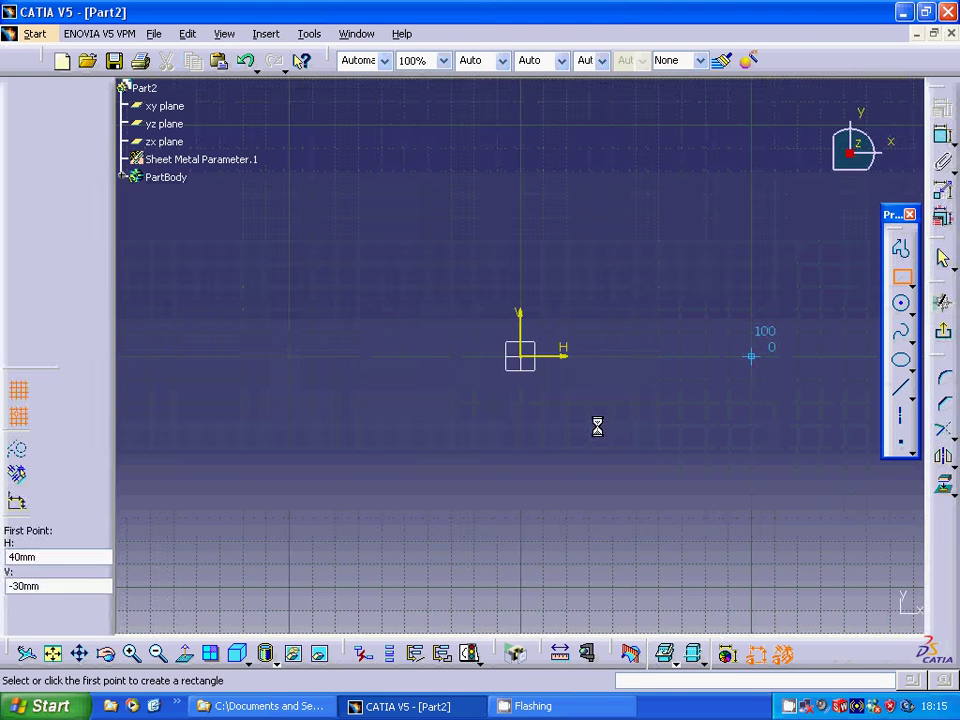
pyautogui.click(519, 355)
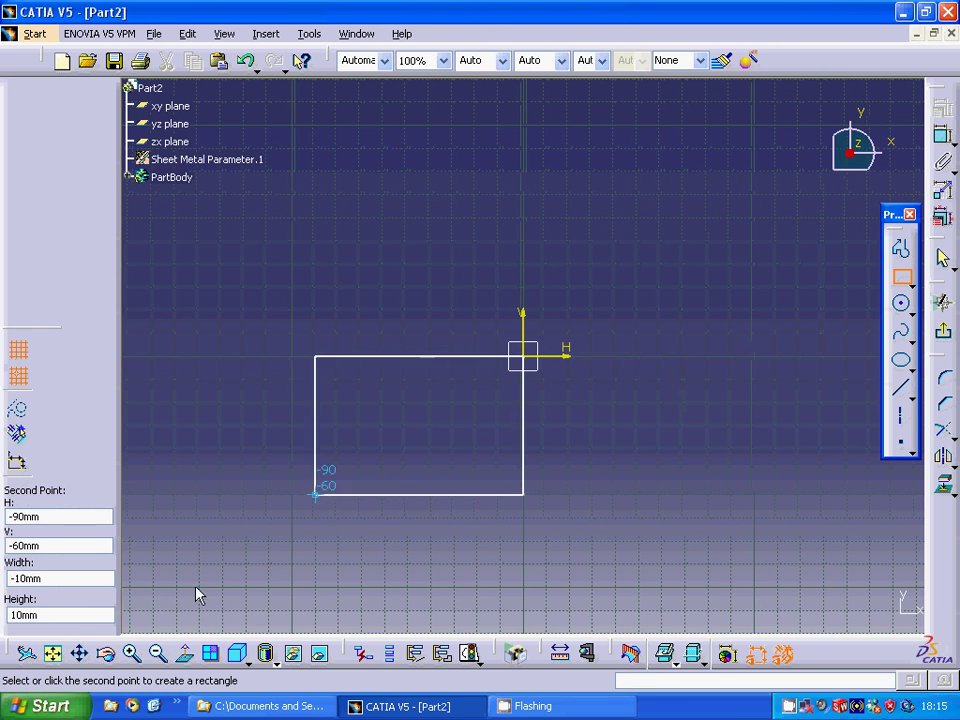
pyautogui.click(158, 654)
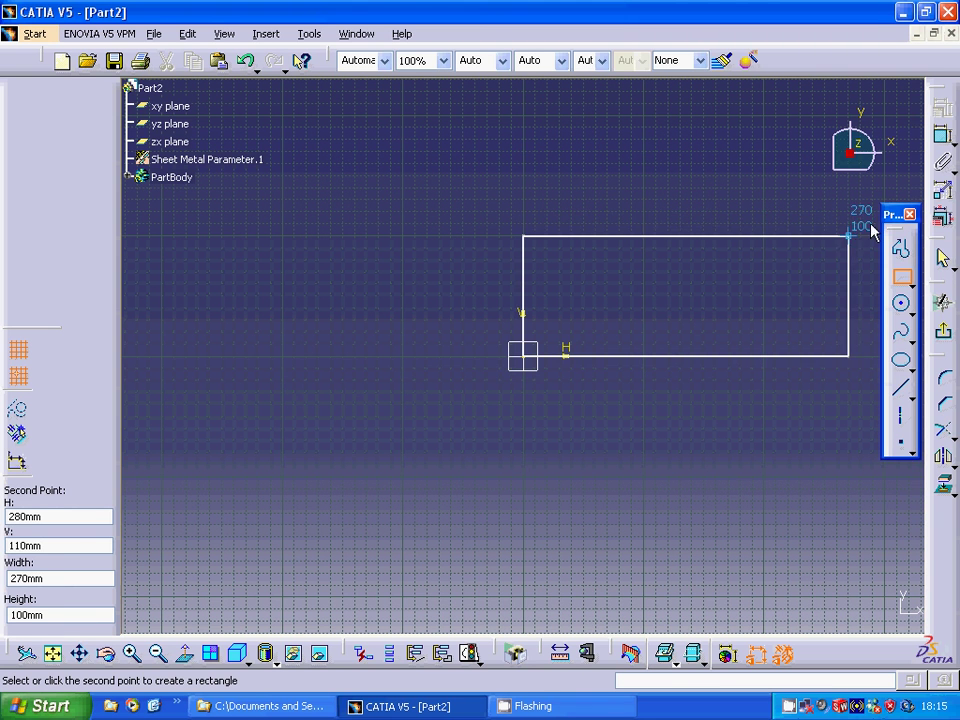
pyautogui.moveTo(888, 215); pyautogui.dragTo(888, 297)
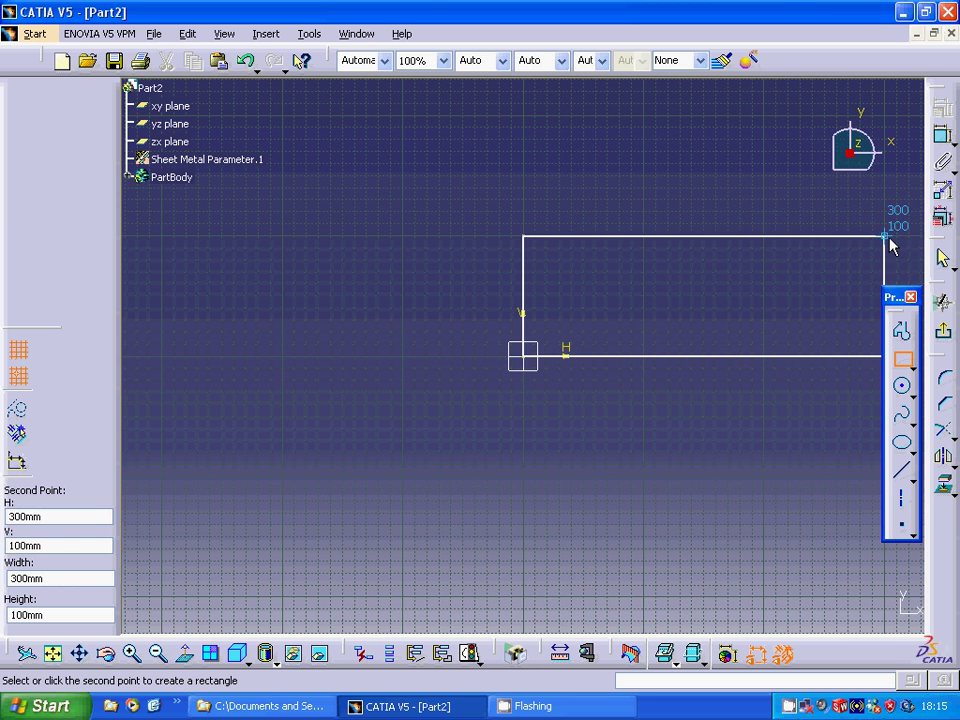
pyautogui.click(884, 237)
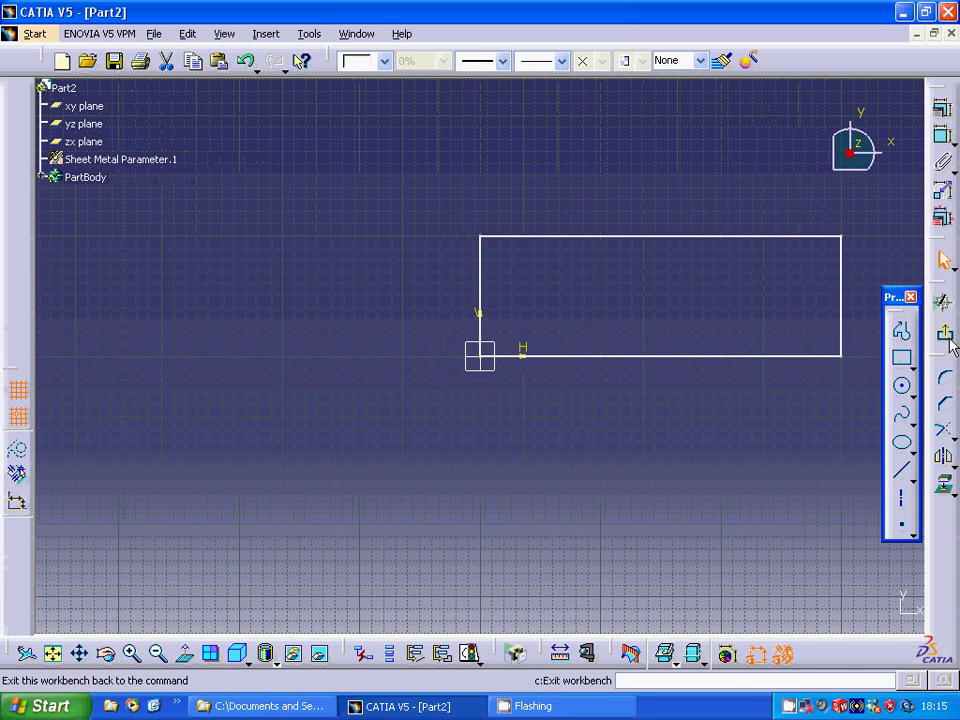
pyautogui.click(943, 332)
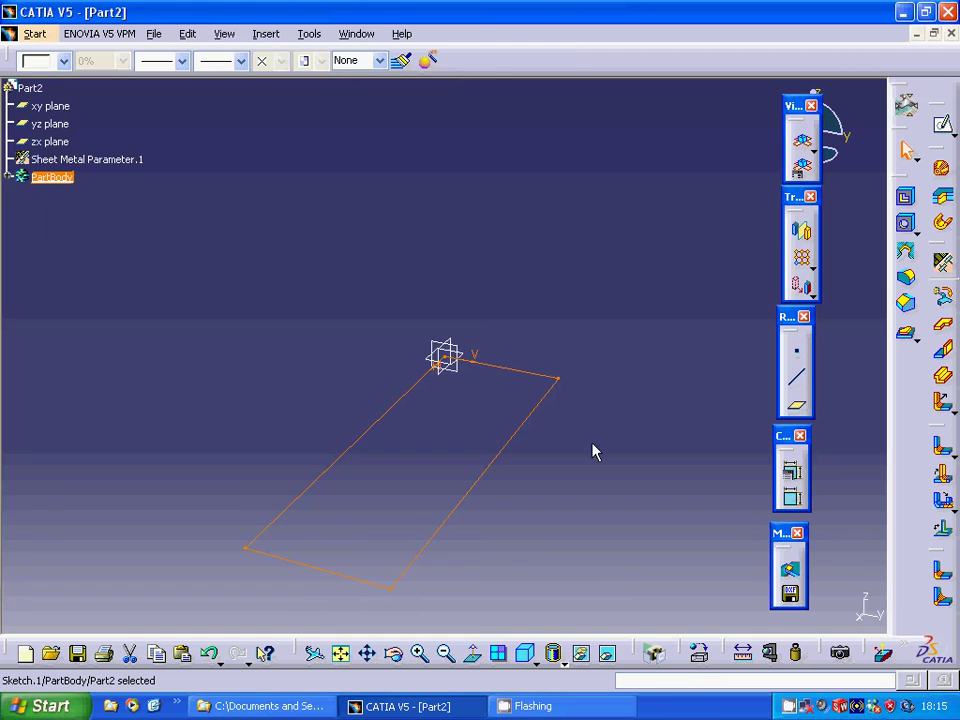
# Create a sheet metal wall from the rectangle sketch.
pyautogui.click(942, 324)
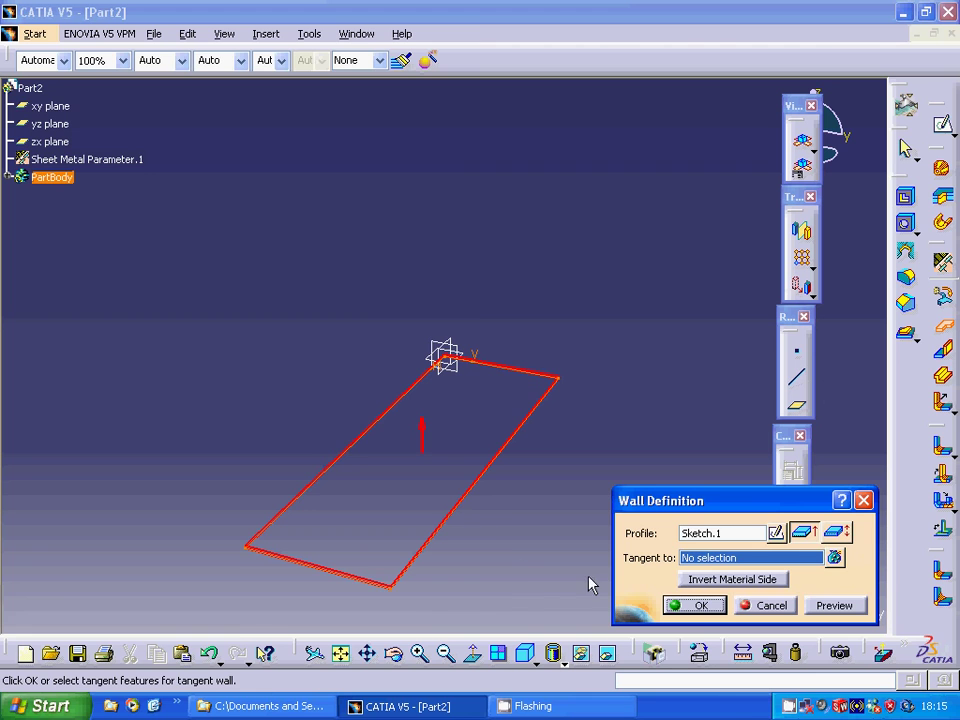
pyautogui.click(699, 608)
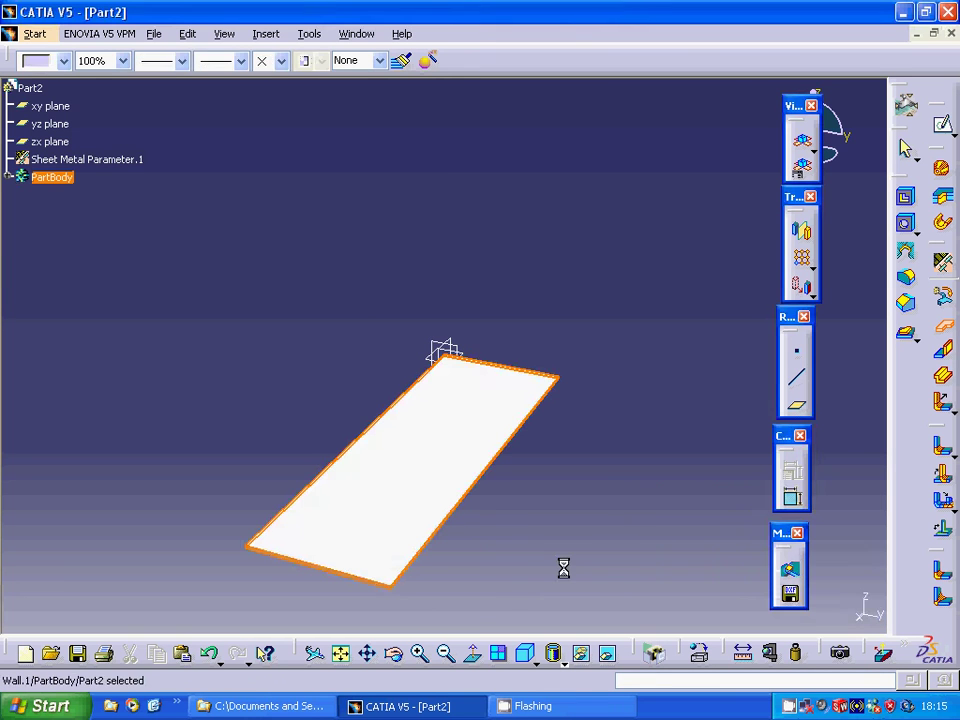
pyautogui.click(566, 566)
# Open a sketch on the wall's upper face and draw a 60 x 70 mm rectangle from (20, 80) to (80, 10).
pyautogui.click(474, 400)
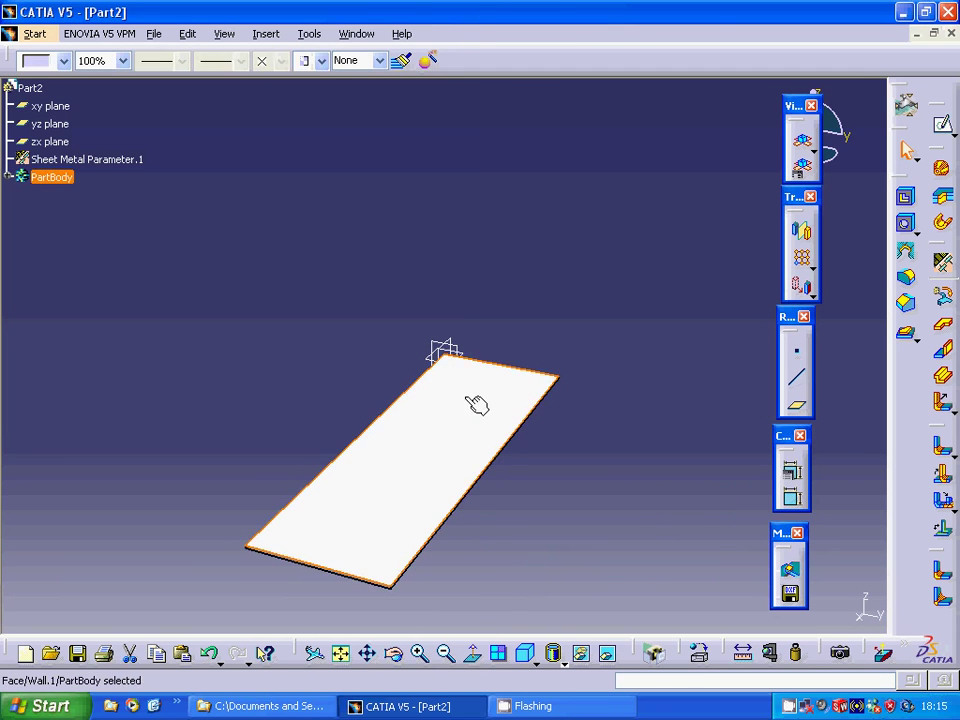
pyautogui.click(940, 222)
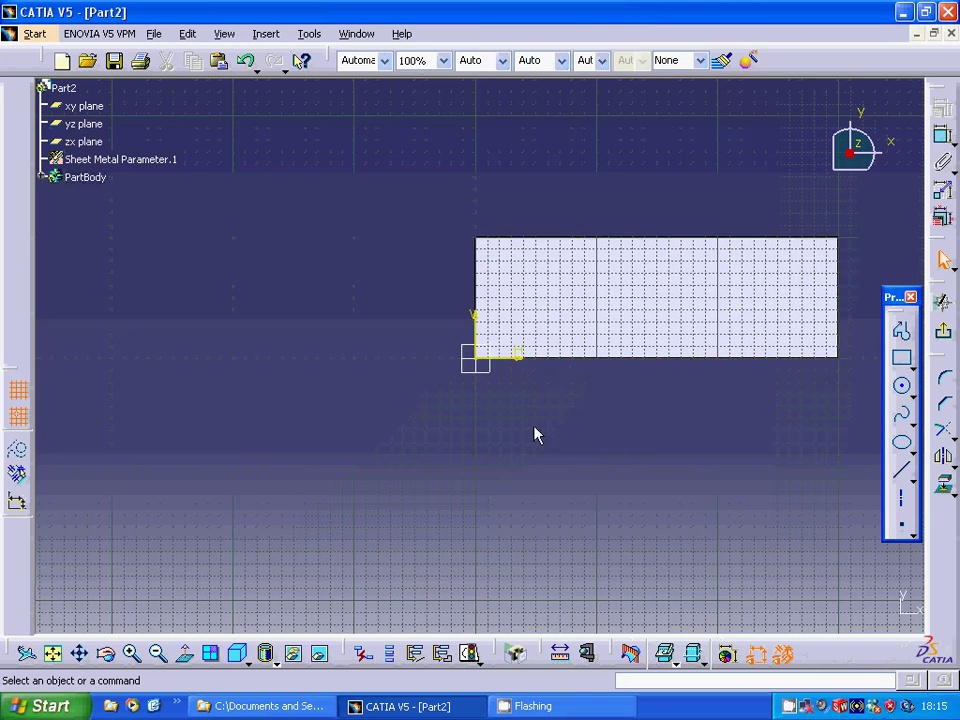
pyautogui.click(899, 358)
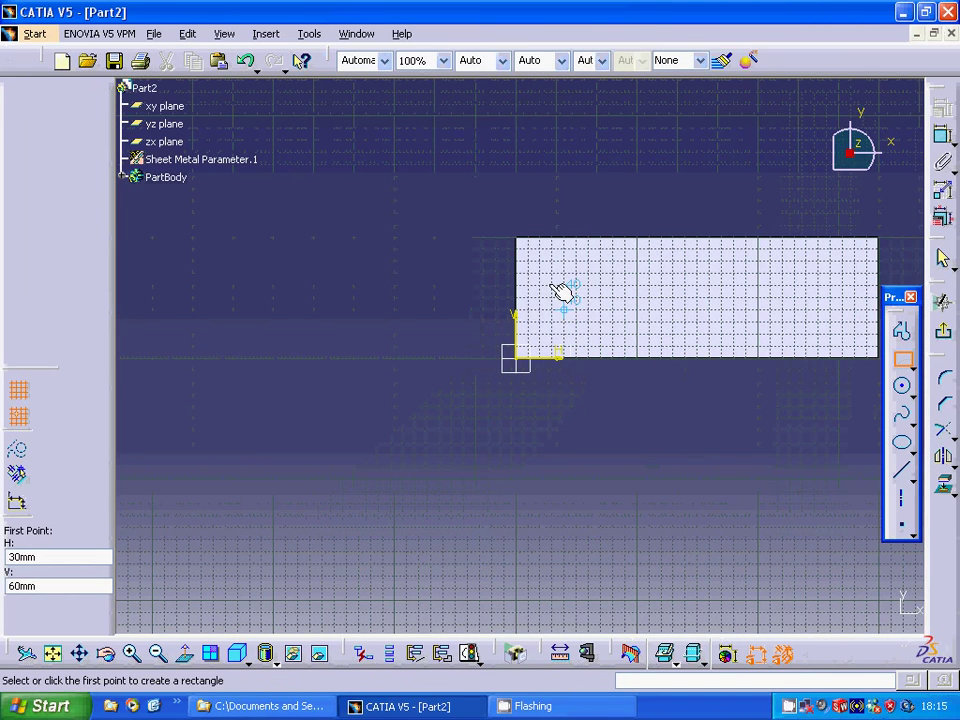
pyautogui.click(548, 272)
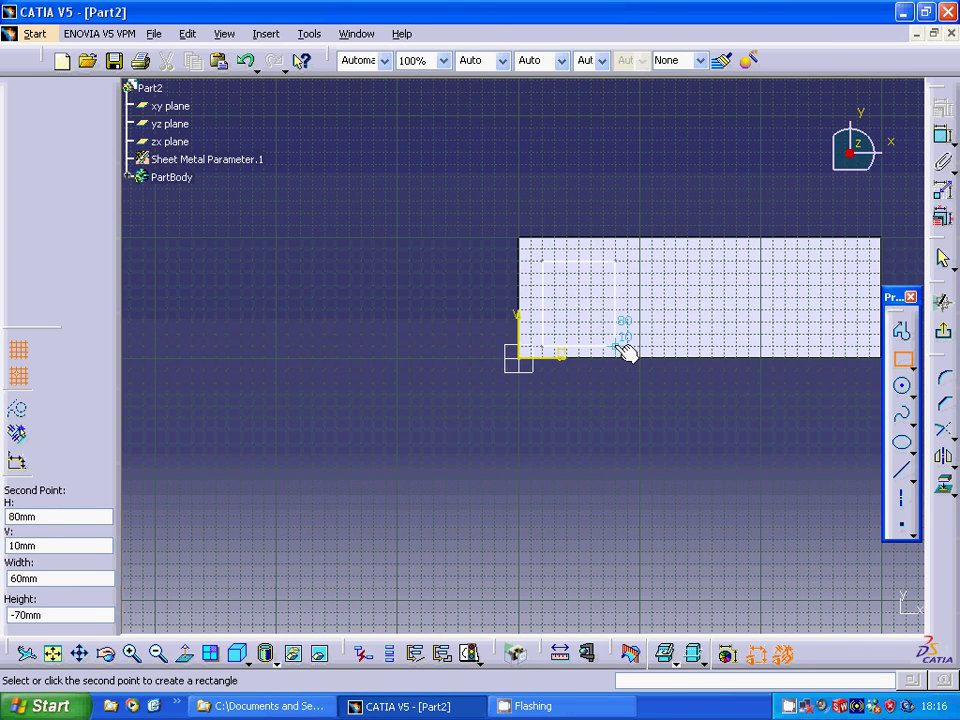
pyautogui.click(622, 348)
# Draw a second 60 x 70 mm rectangle about 40 mm beyond the first along the wall's length, and exit the sketch.
pyautogui.click(893, 358)
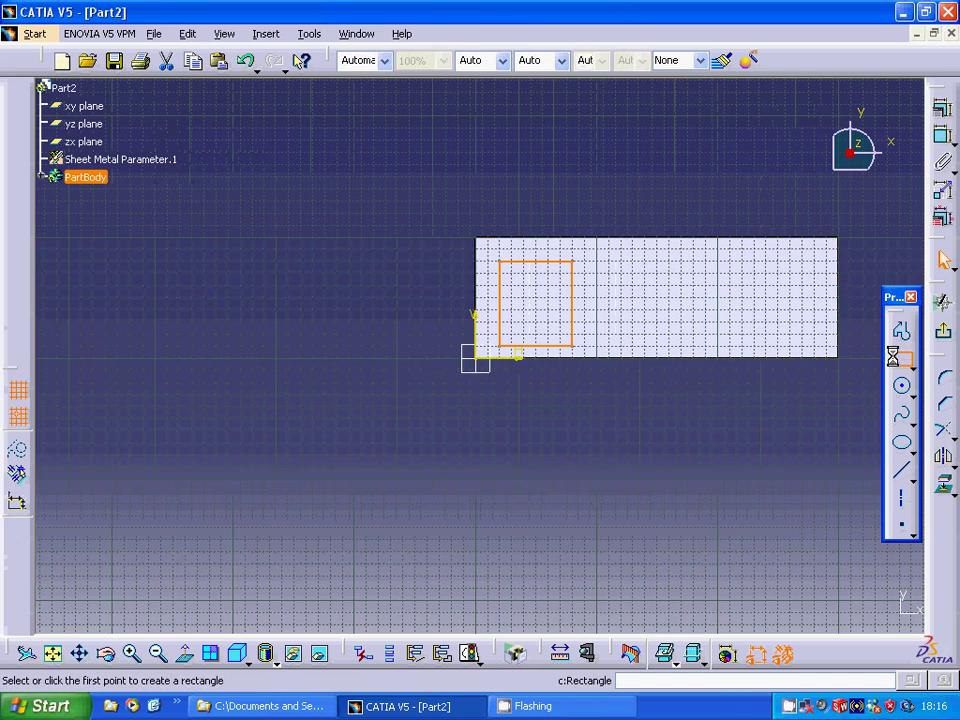
pyautogui.click(676, 268)
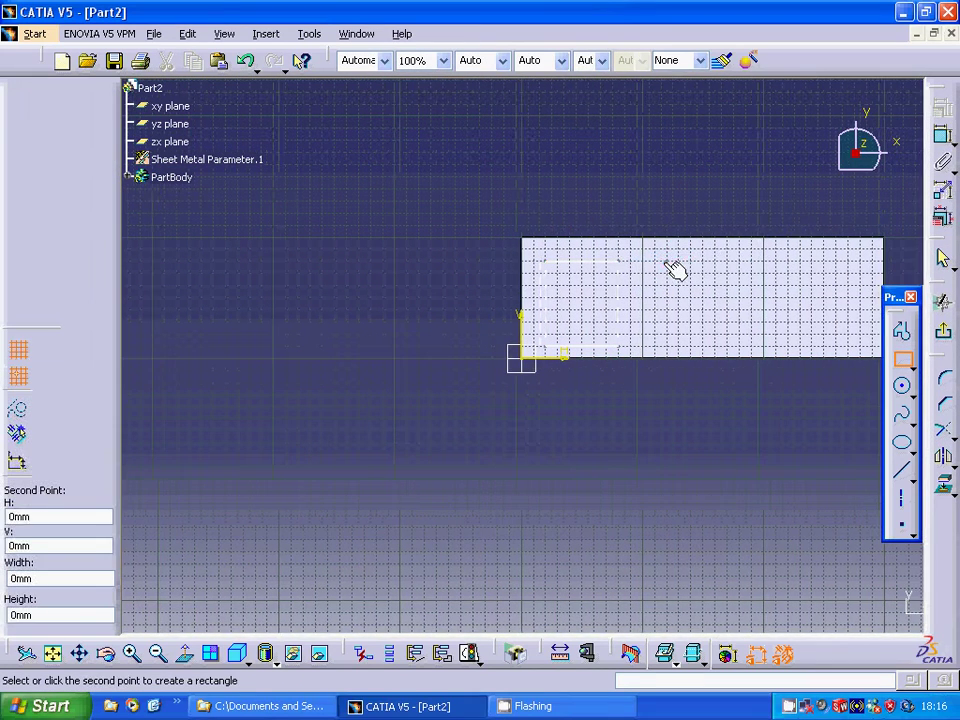
pyautogui.click(748, 346)
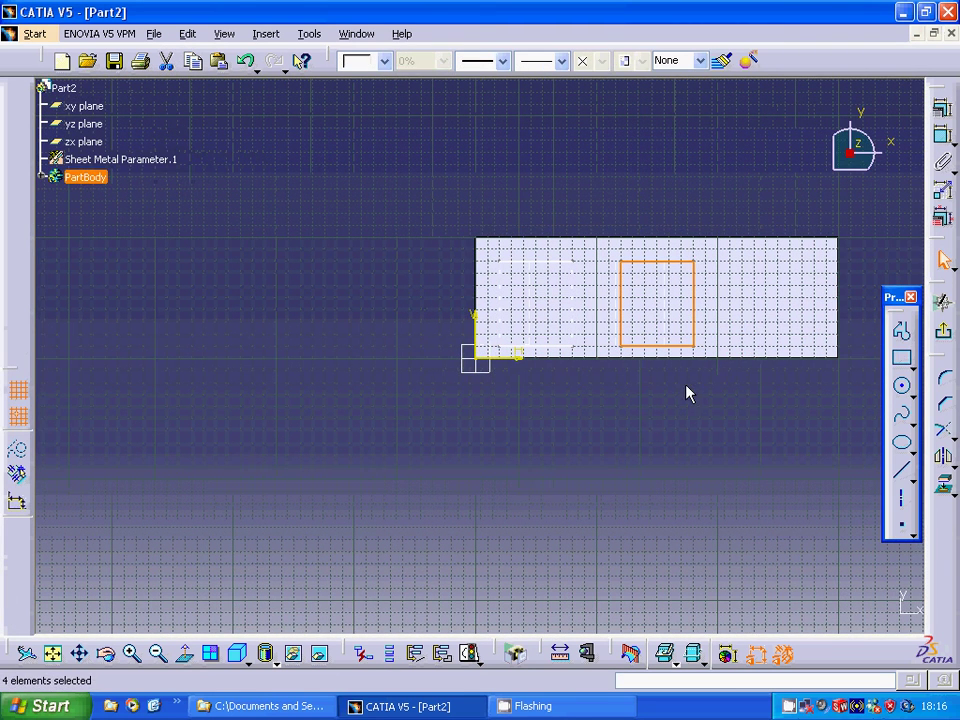
pyautogui.click(942, 260)
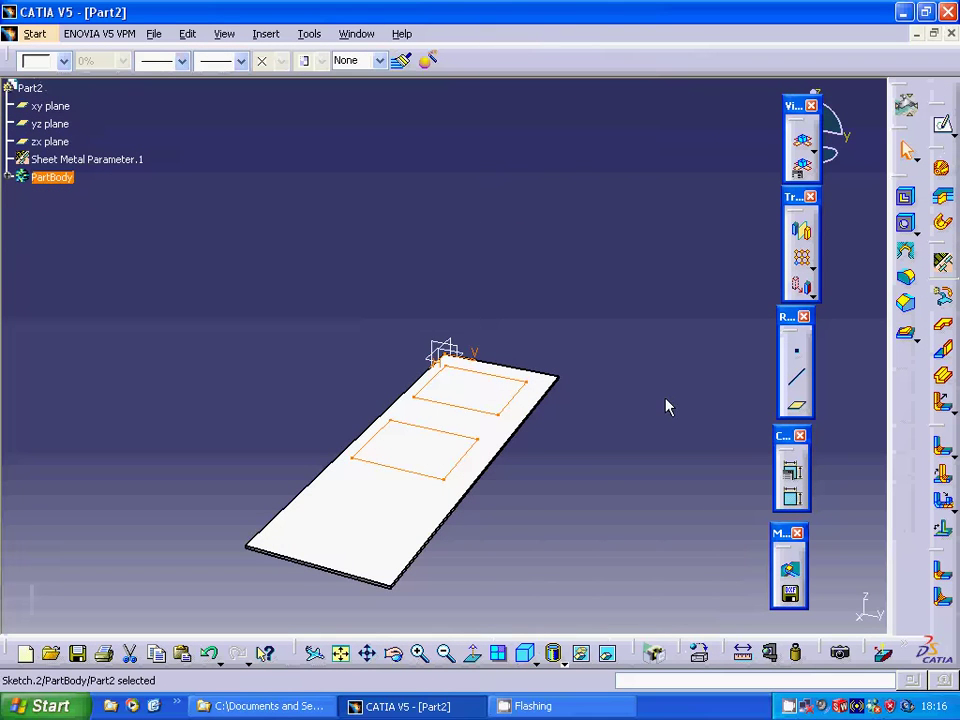
# Create a surface stamp from the two-rectangle sketch with a height of 30 mm.
pyautogui.click(906, 335)
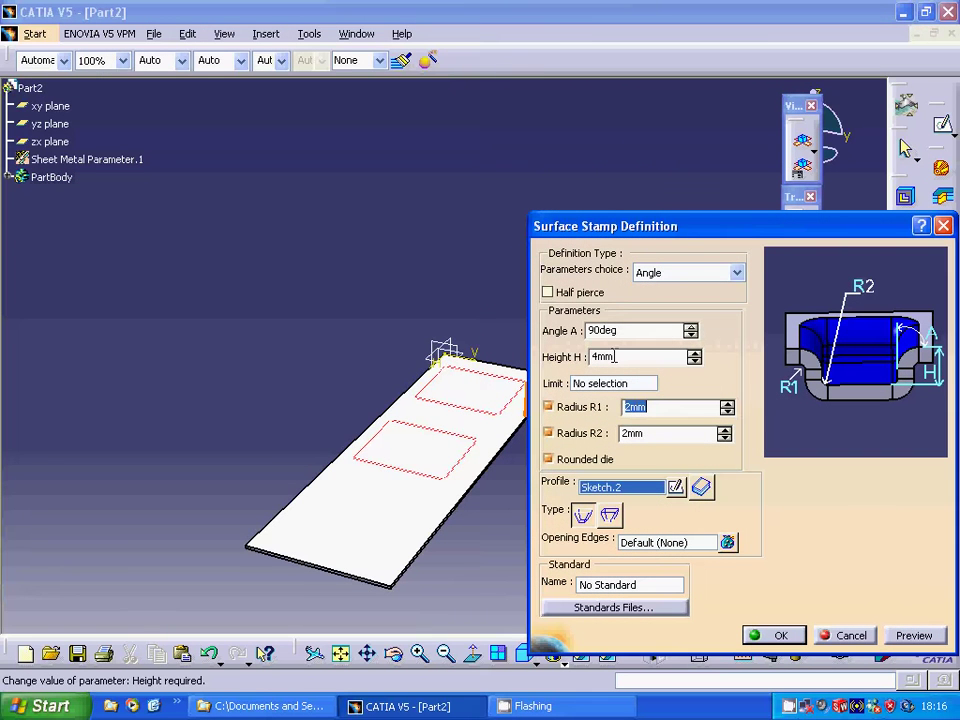
pyautogui.click(614, 356)
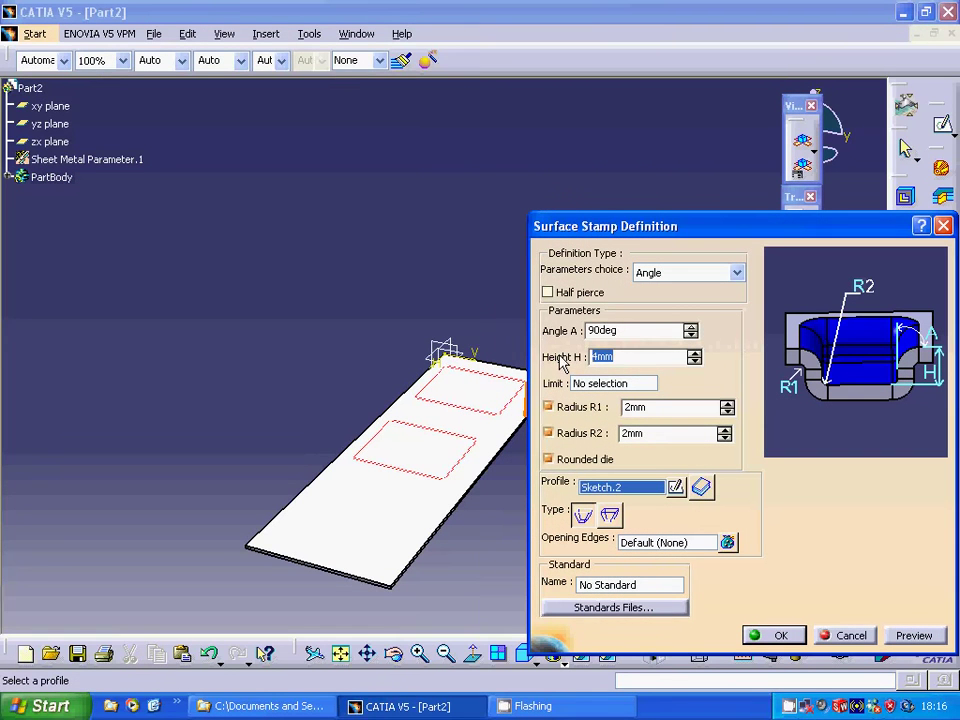
pyautogui.write('30')
pyautogui.click(781, 635)
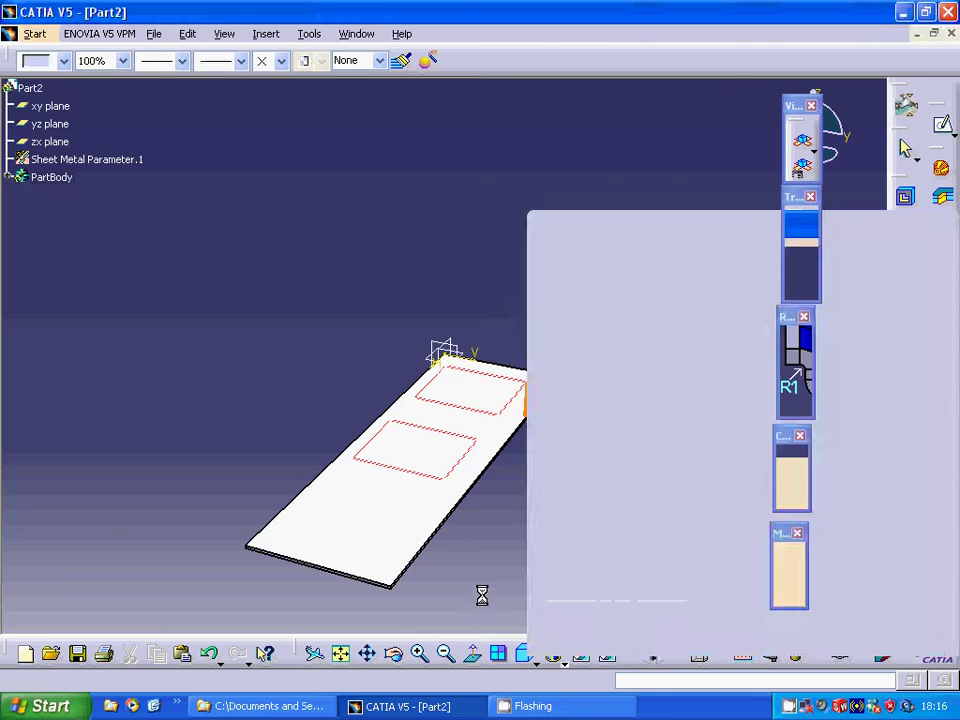
pyautogui.click(548, 505)
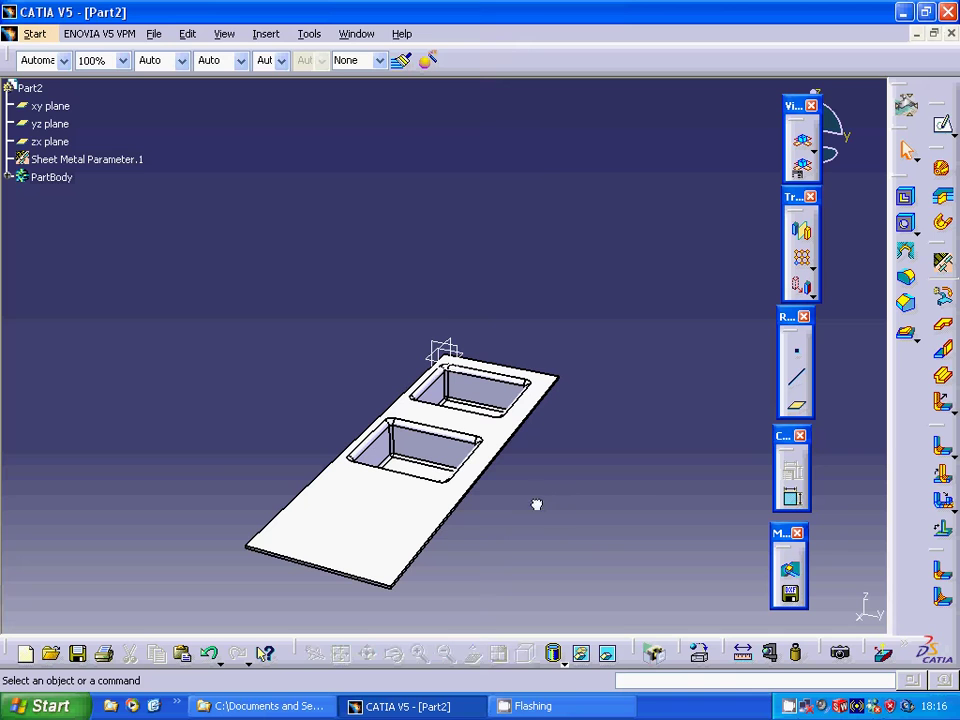
pyautogui.moveTo(516, 499); pyautogui.dragTo(520, 505, button='middle')
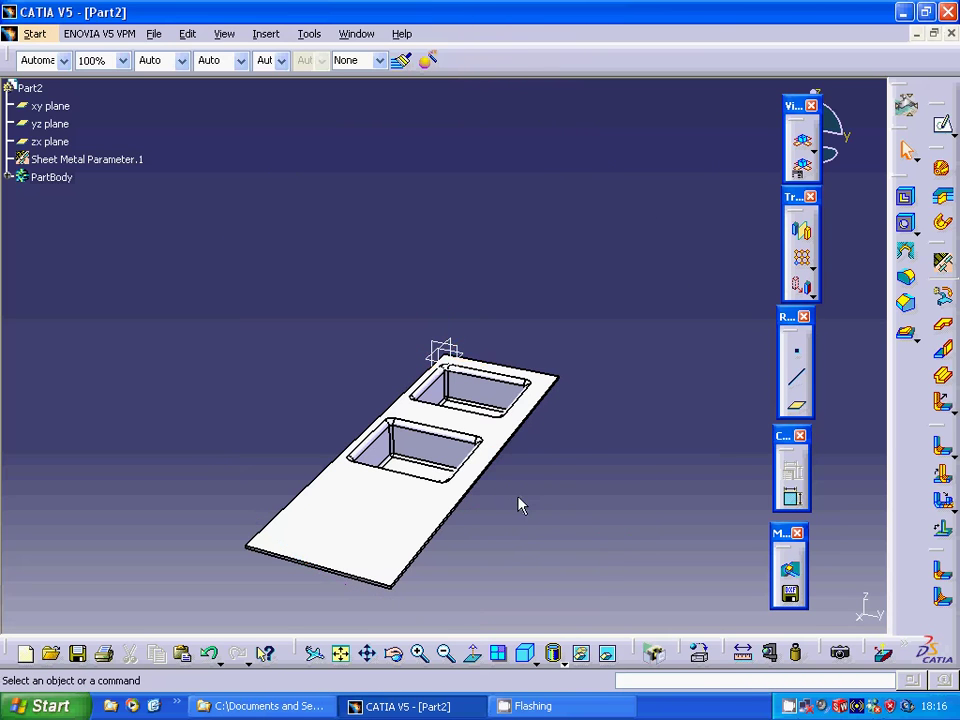
# Sketch a third 60 x 70 mm rectangle from (220, 80) to (280, 10) on the wall's unstamped end, and exit the sketch.
pyautogui.click(362, 535)
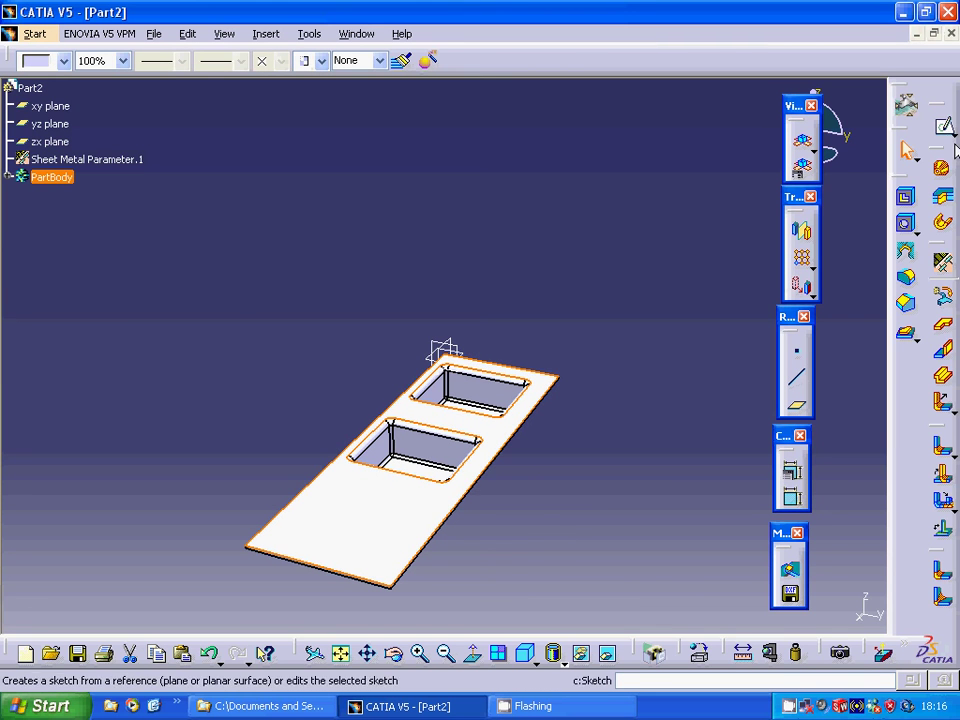
pyautogui.click(945, 128)
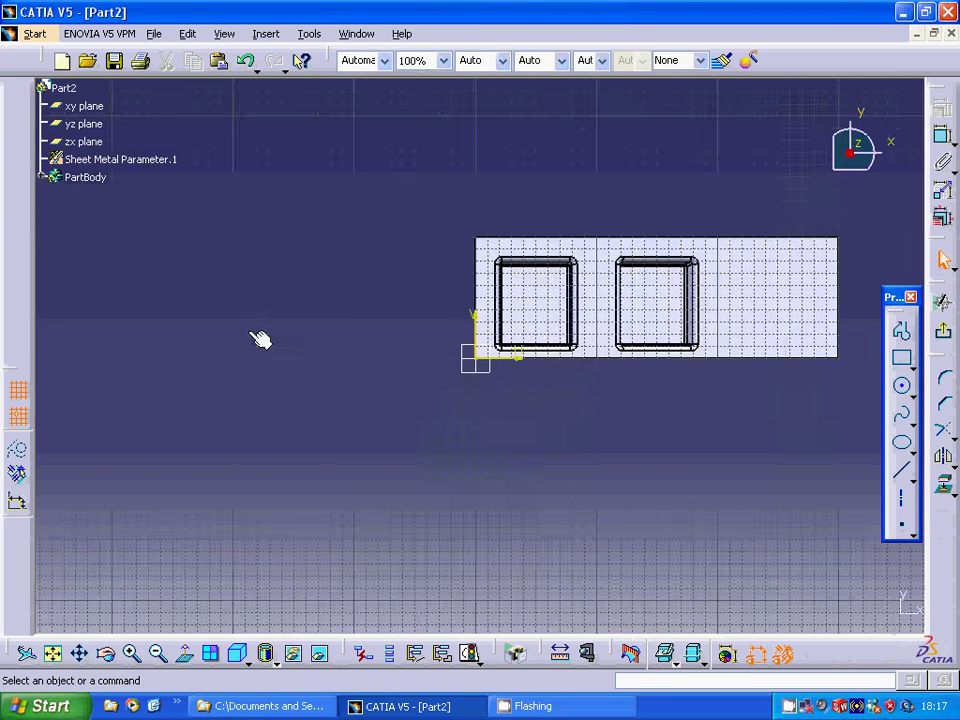
pyautogui.click(902, 358)
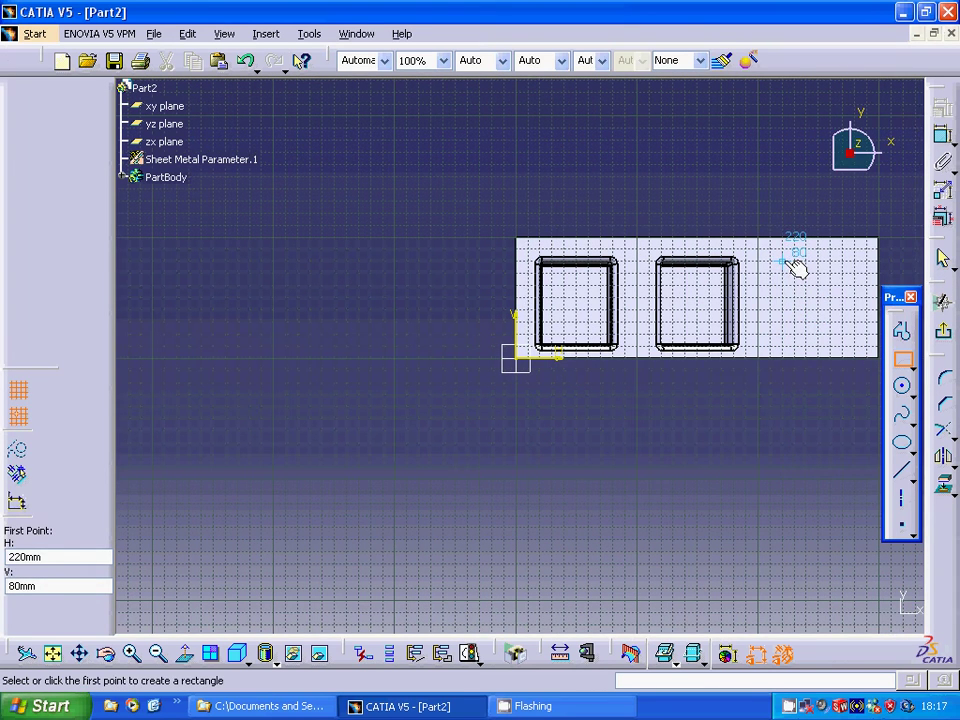
pyautogui.click(788, 262)
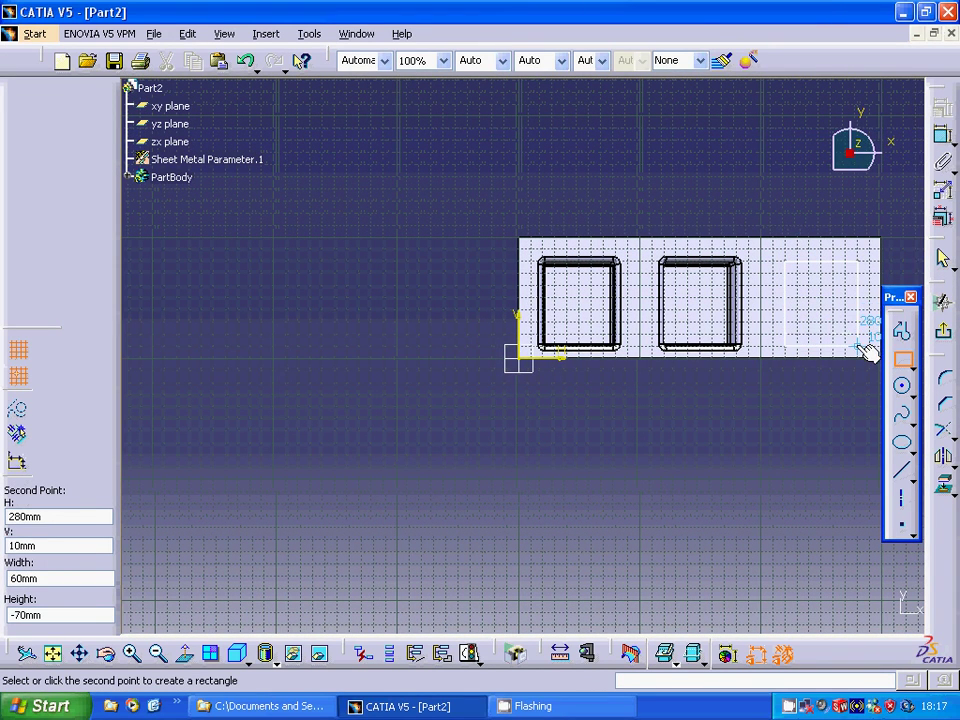
pyautogui.click(864, 349)
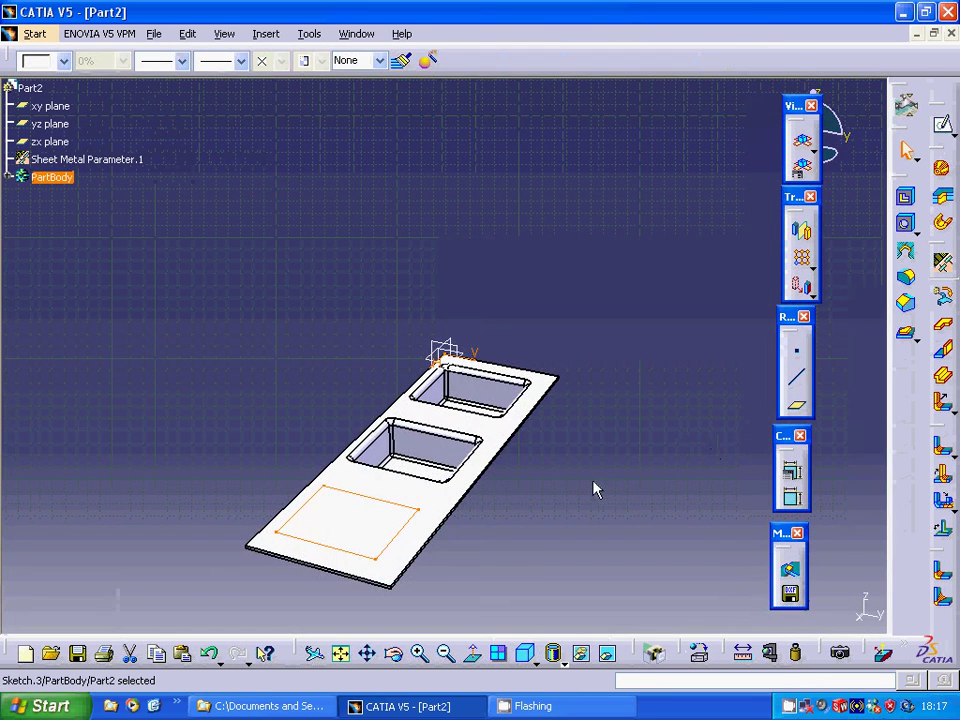
# Create a surface stamp from the third rectangle sketch with a height of 10 mm.
pyautogui.click(906, 334)
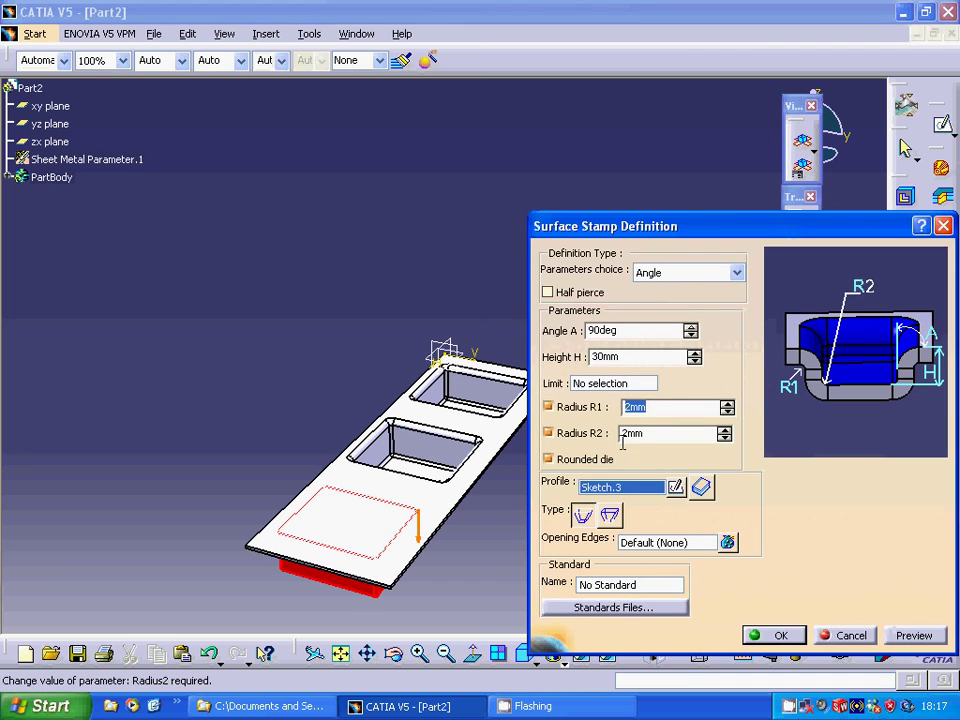
pyautogui.click(620, 358)
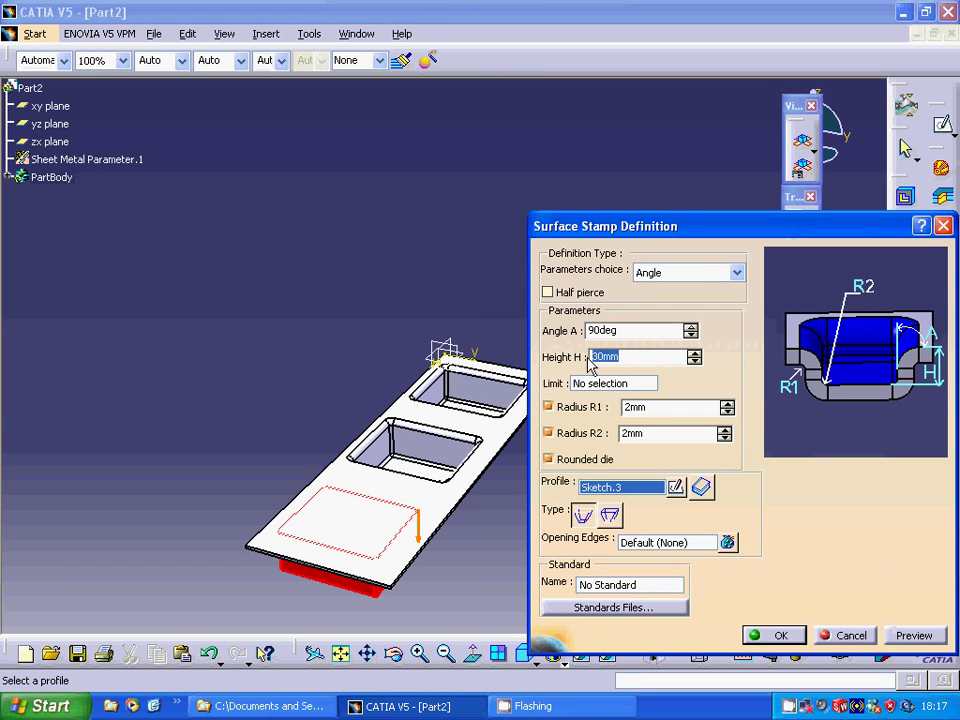
pyautogui.write('10')
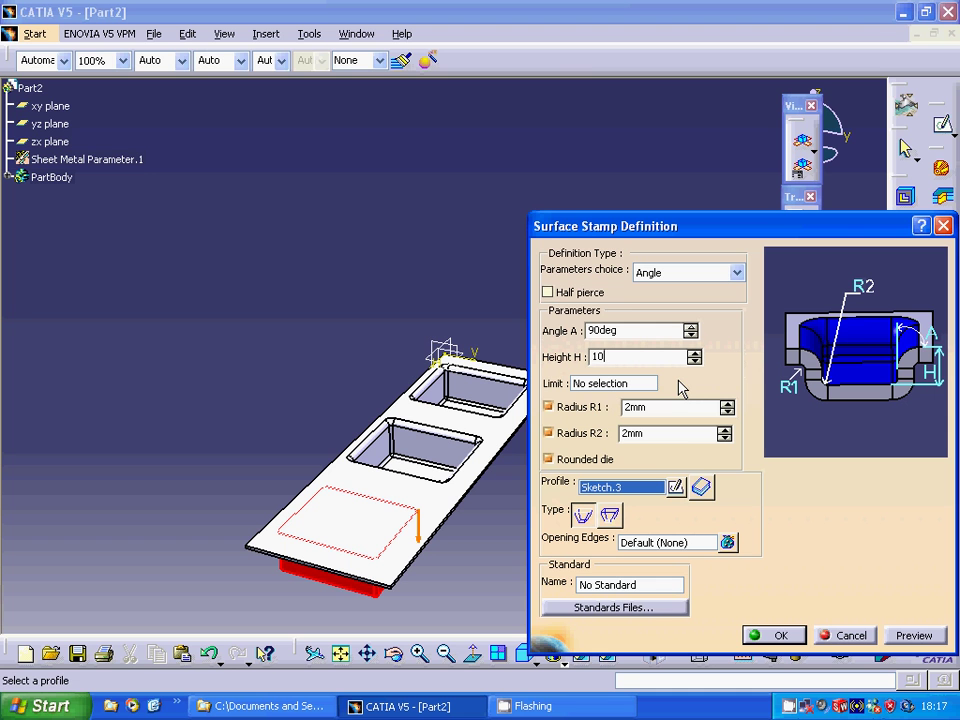
pyautogui.click(785, 642)
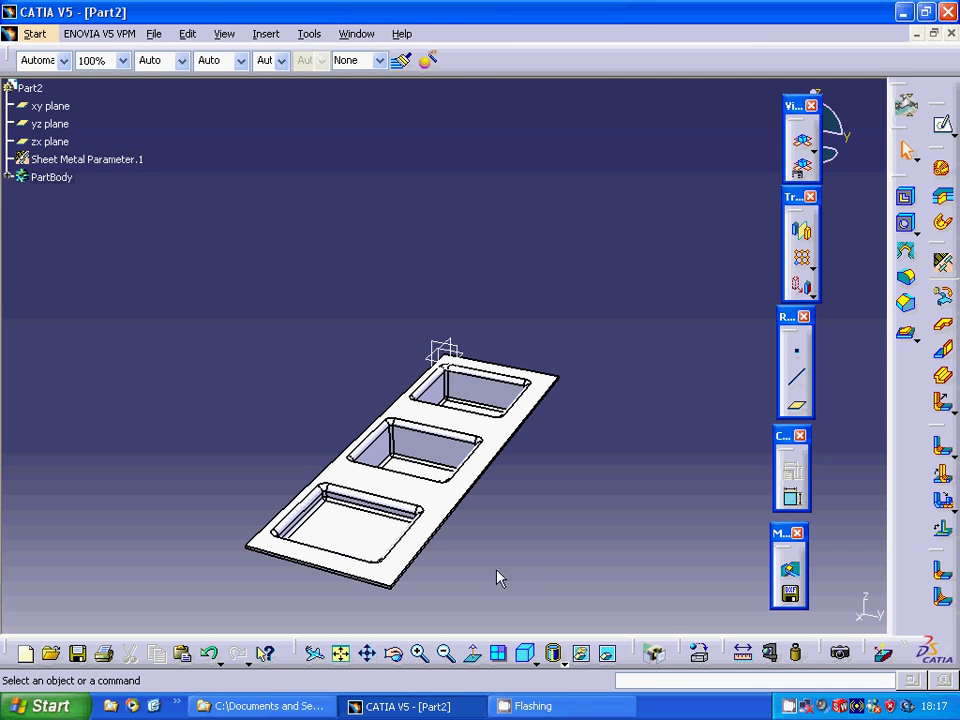
# Open a sketch on the underside face of the 10 mm deep stamp.
pyautogui.click(395, 546)
pyautogui.click(386, 566)
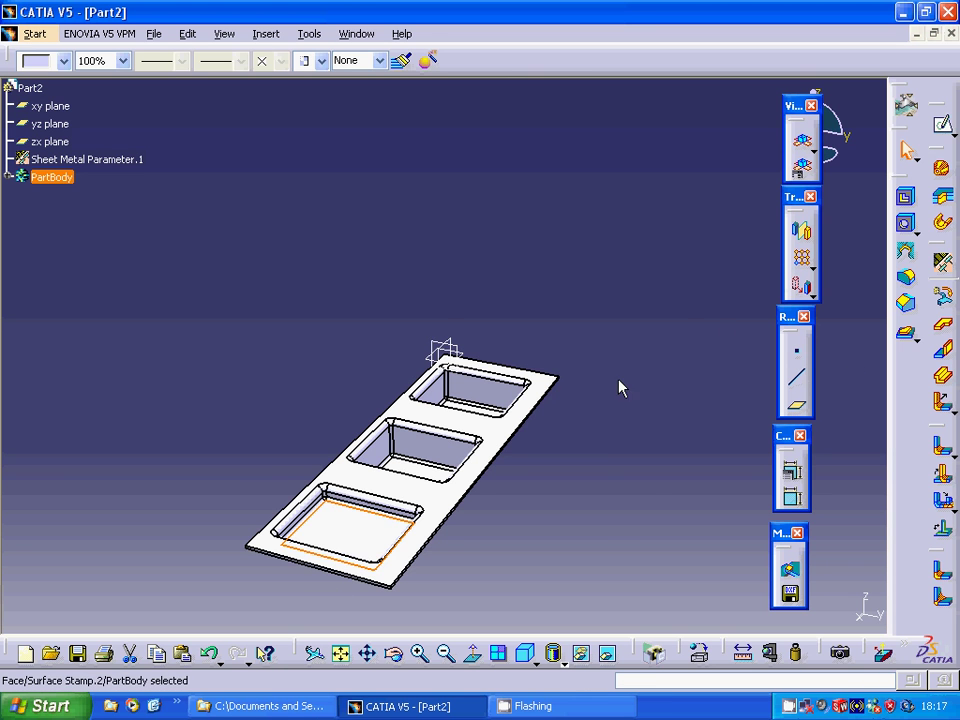
pyautogui.click(617, 412)
pyautogui.moveTo(617, 412); pyautogui.dragTo(440, 252, button='middle')
pyautogui.click(214, 336)
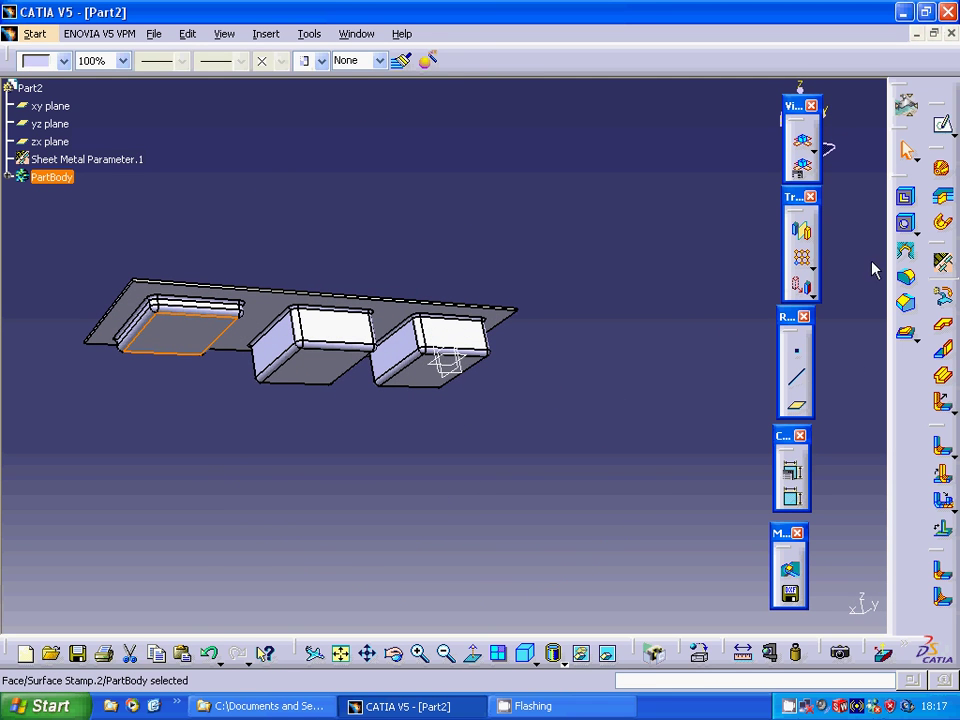
pyautogui.click(942, 123)
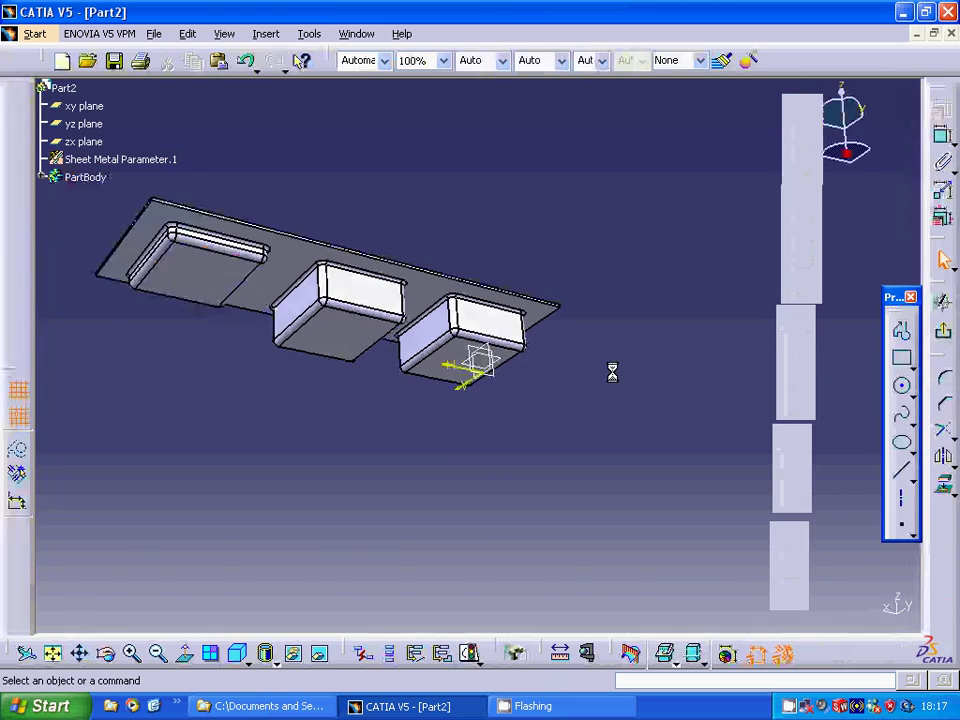
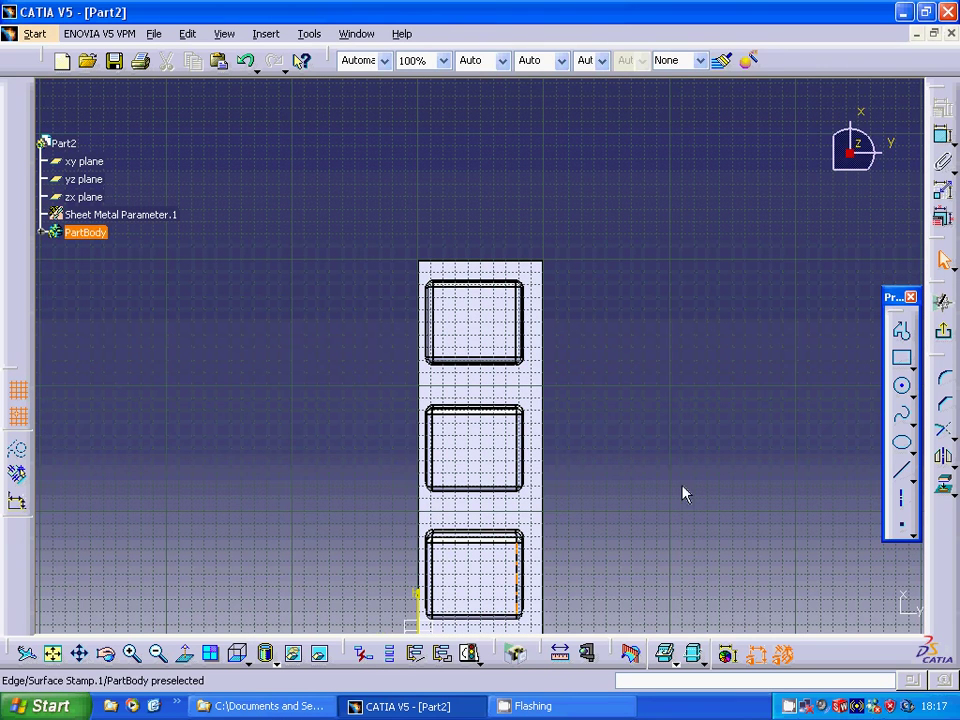
# Draw two parallel lines about 40 mm long and 10 mm apart, running along the wall's length inside the shallow stamp.
pyautogui.click(903, 338)
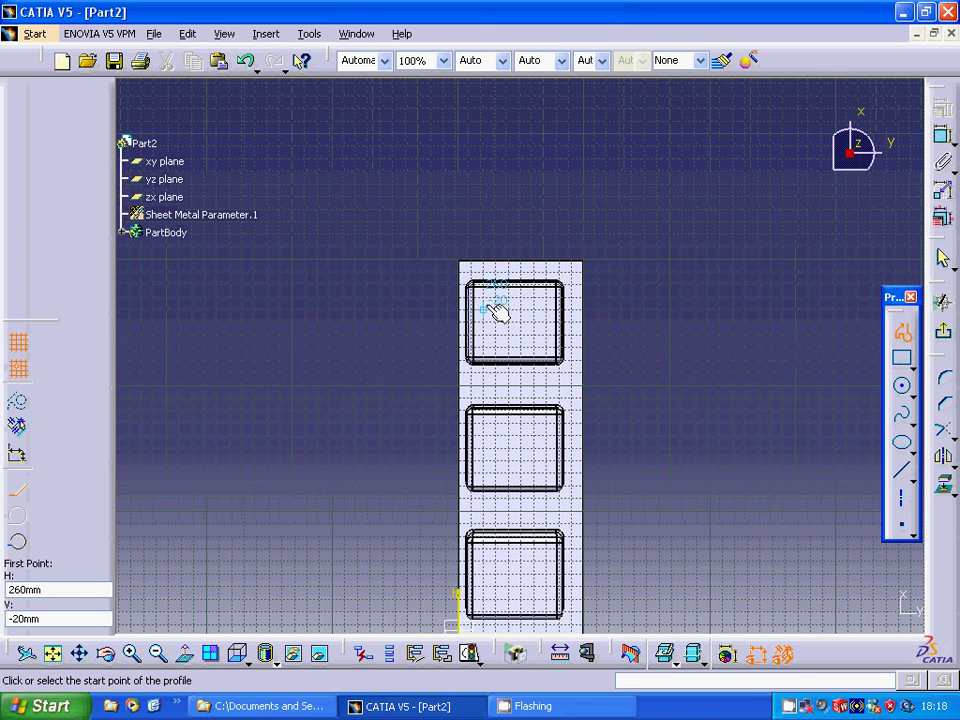
pyautogui.click(483, 298)
pyautogui.click(482, 348)
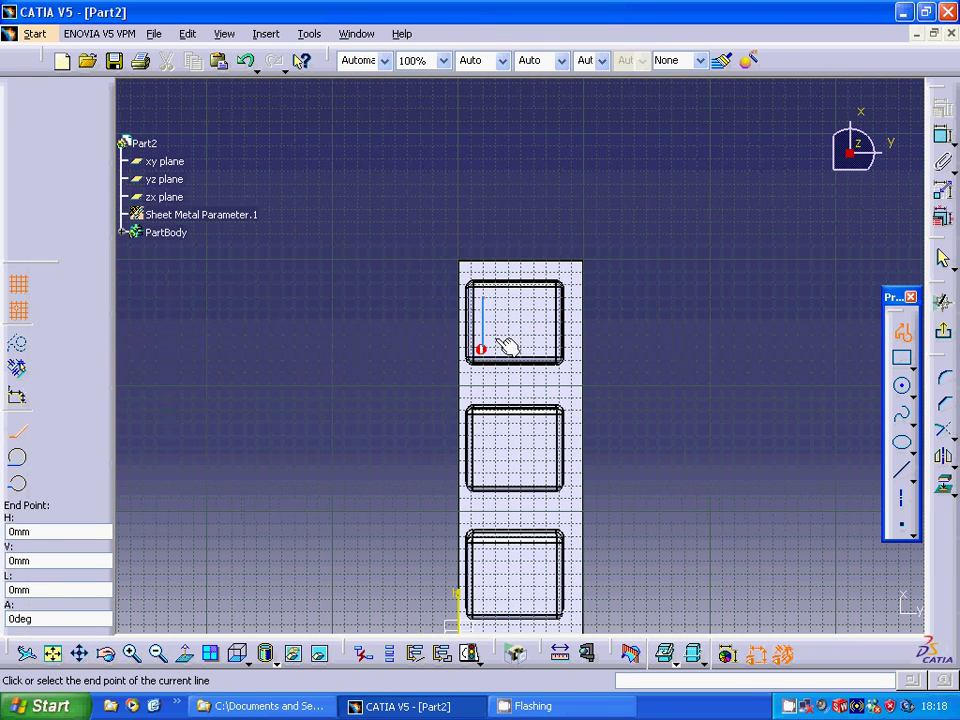
pyautogui.press('Escape')
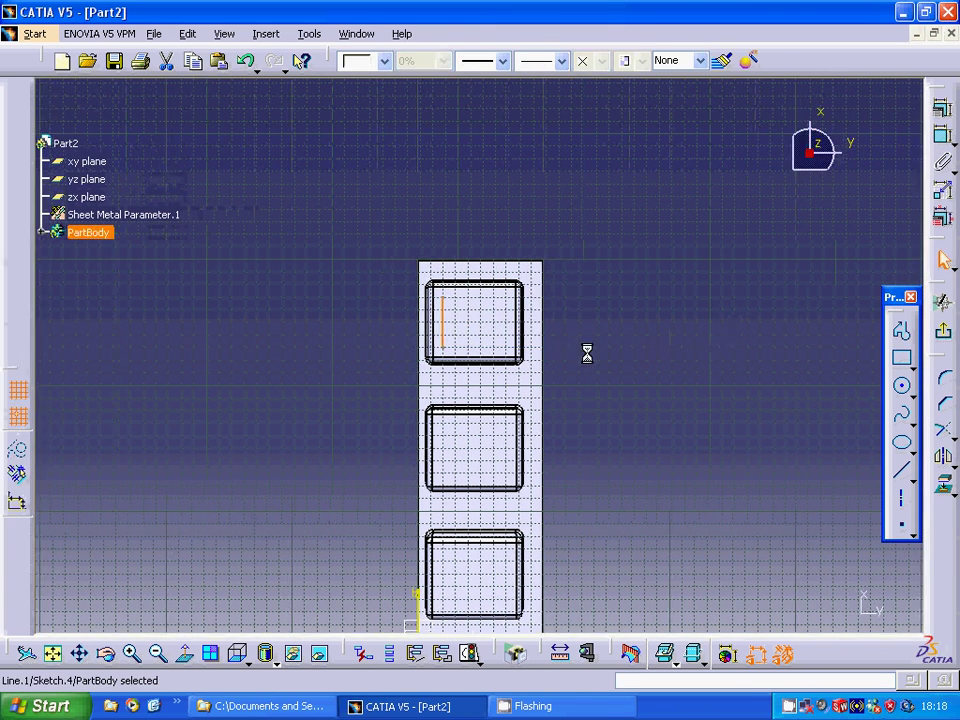
pyautogui.press('Escape')
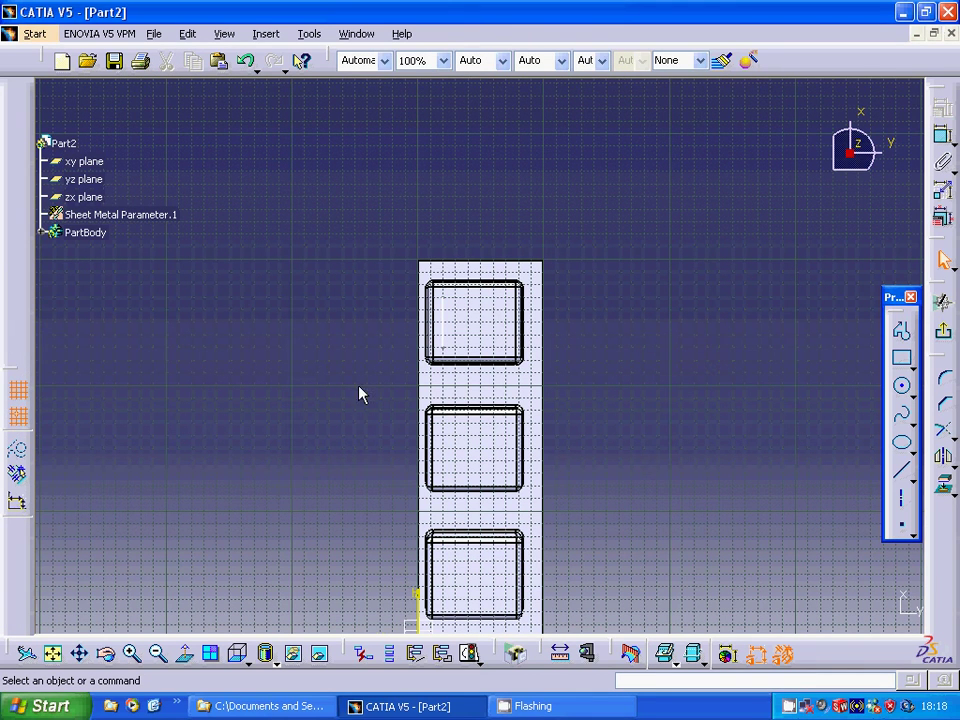
pyautogui.click(901, 469)
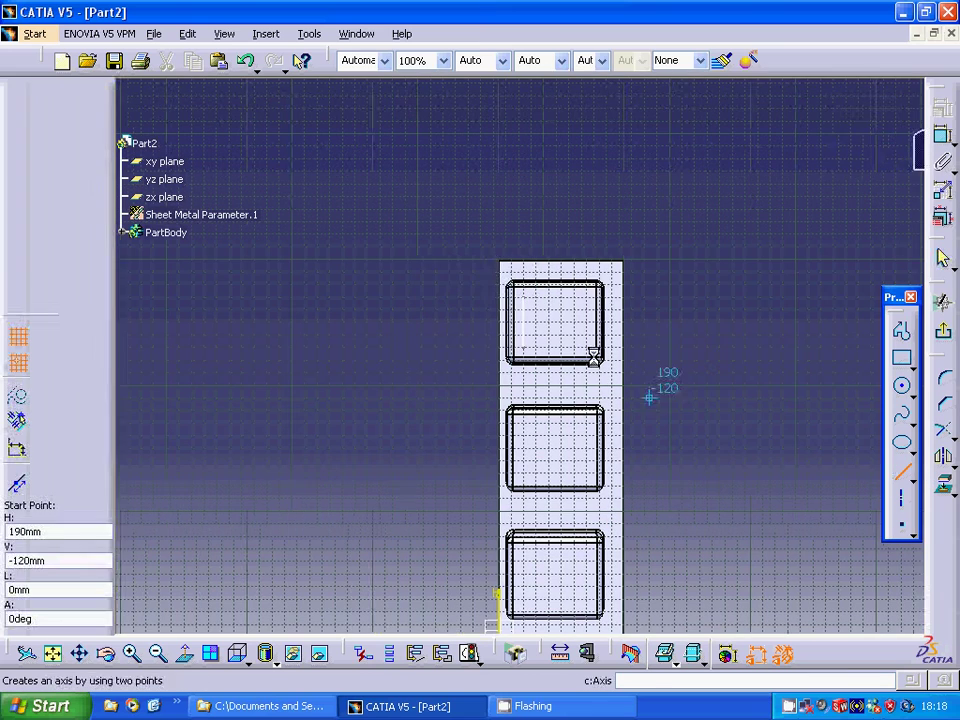
pyautogui.click(498, 302)
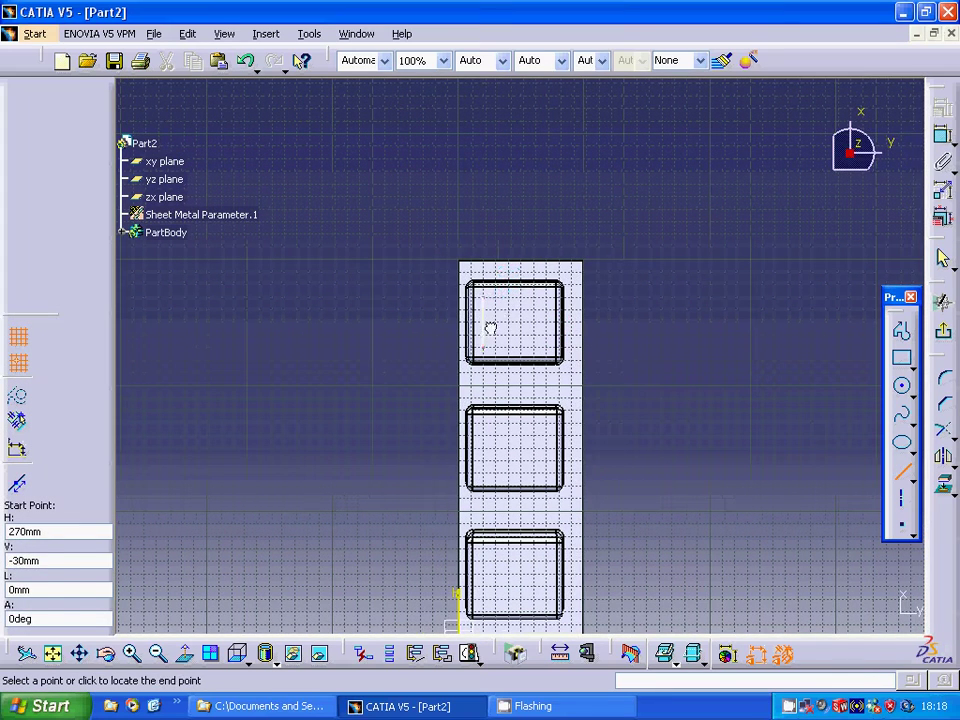
pyautogui.click(503, 352)
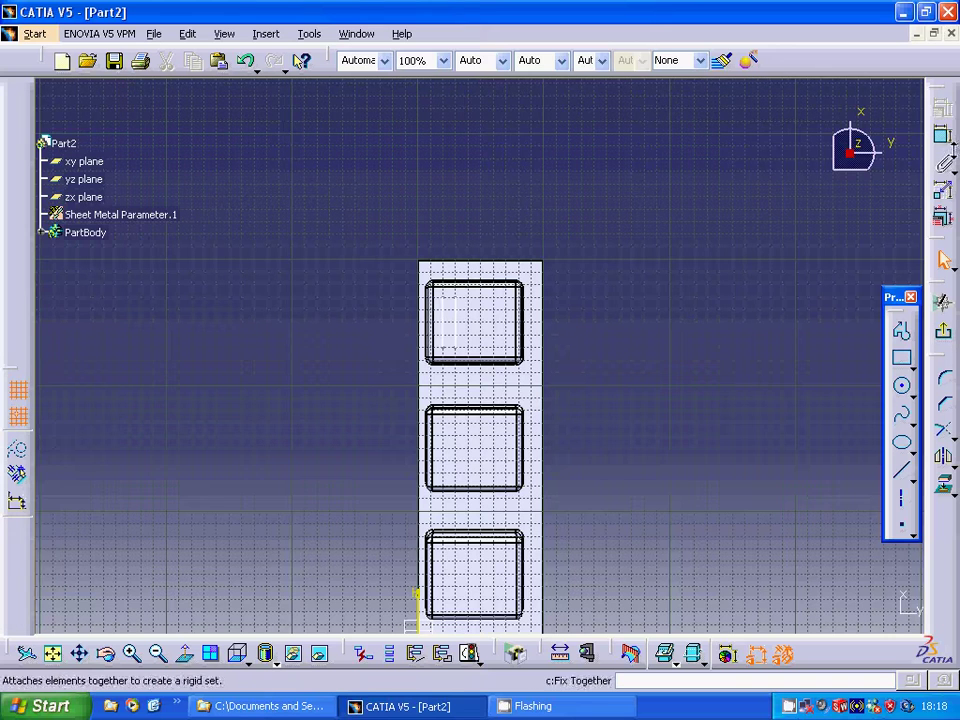
# Dimension the distance between the two parallel lines and set it to 4 mm.
pyautogui.click(946, 147)
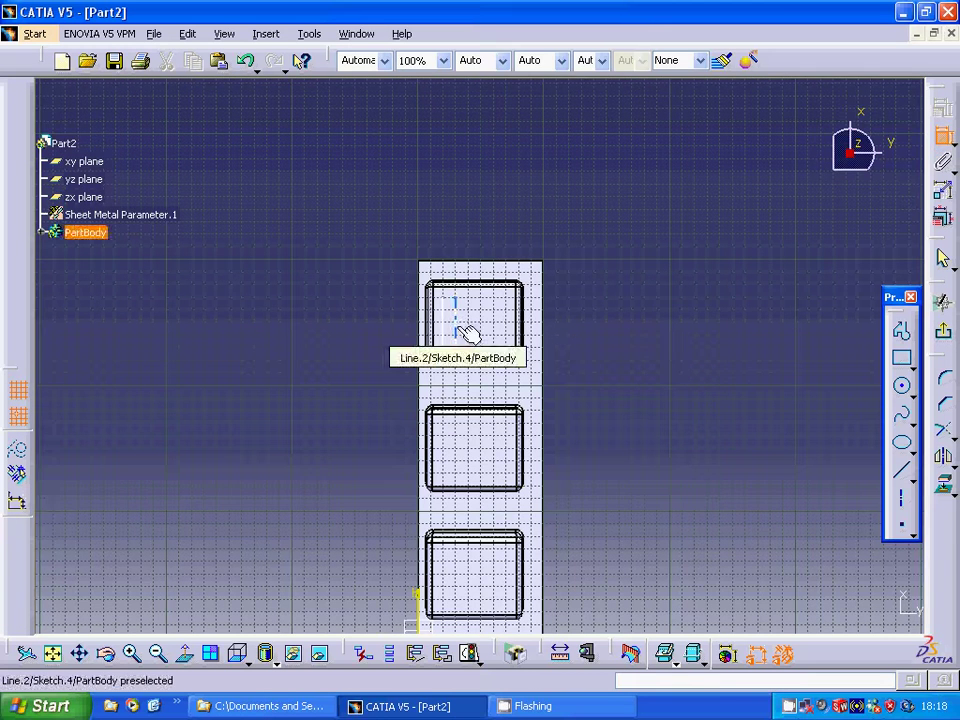
pyautogui.click(457, 330)
pyautogui.click(442, 326)
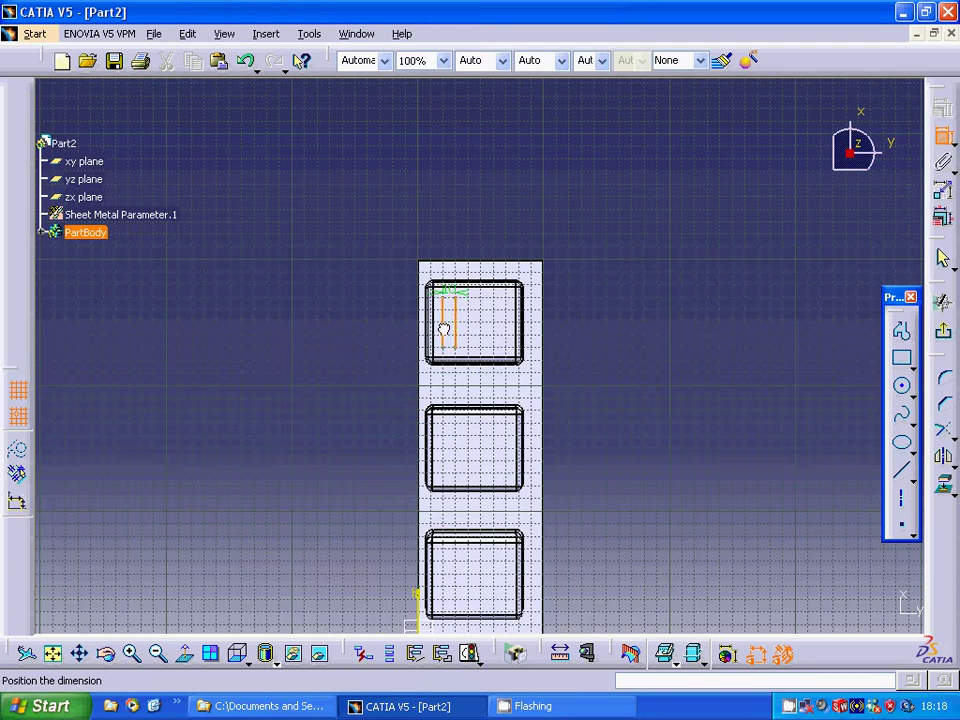
pyautogui.click(467, 255)
pyautogui.doubleClick(465, 251)
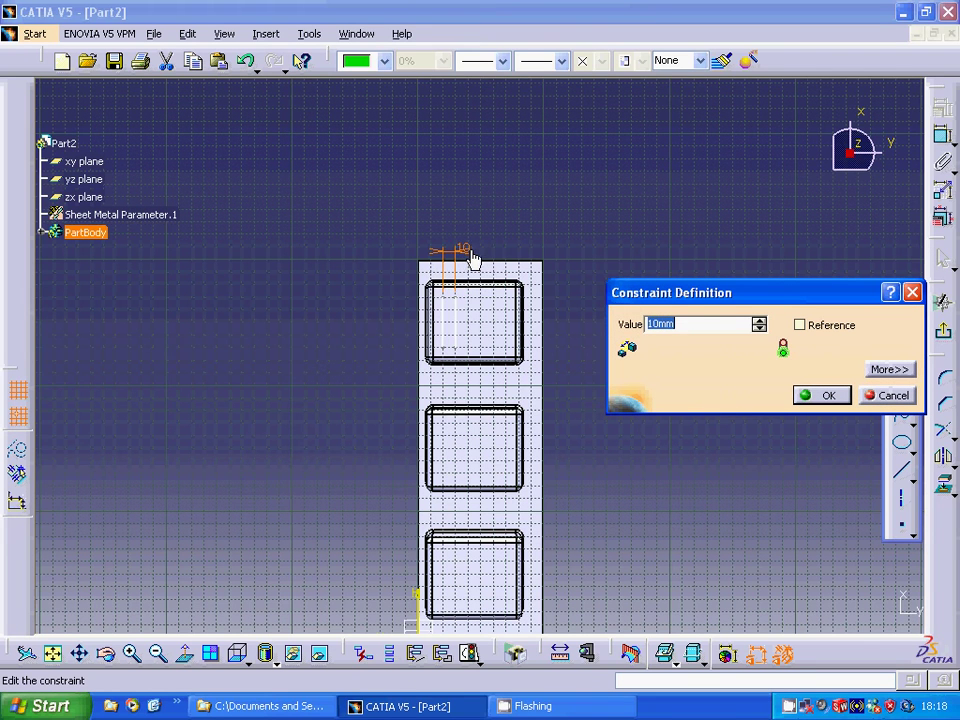
pyautogui.write('4')
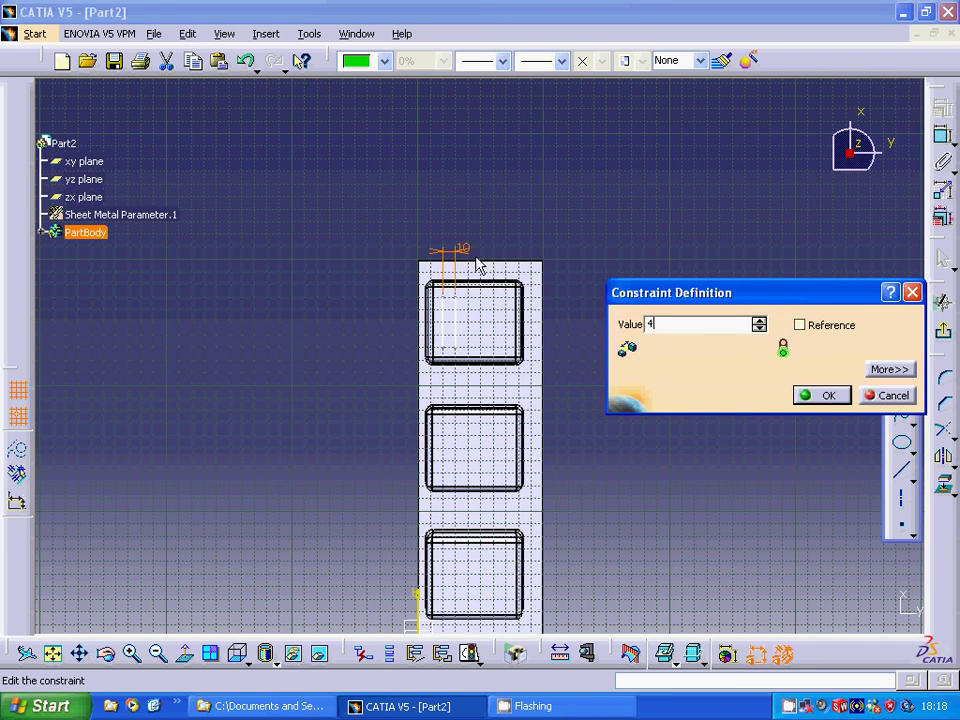
pyautogui.click(825, 396)
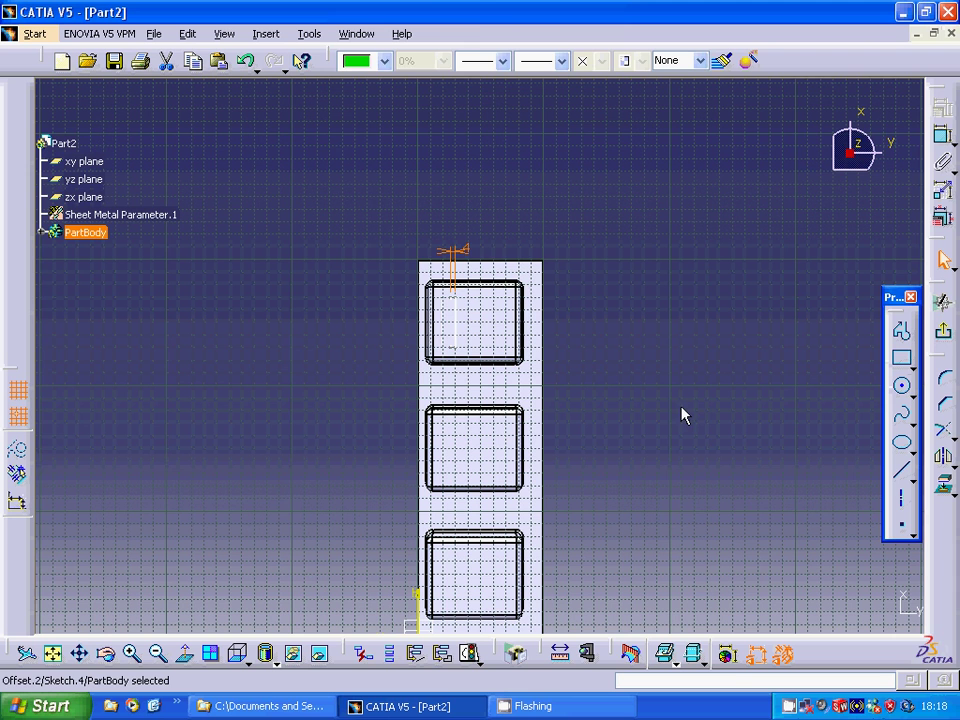
# Dimension the line pair from the stamp's nearest long inner edge and set the distance to 10 mm.
pyautogui.click(821, 244)
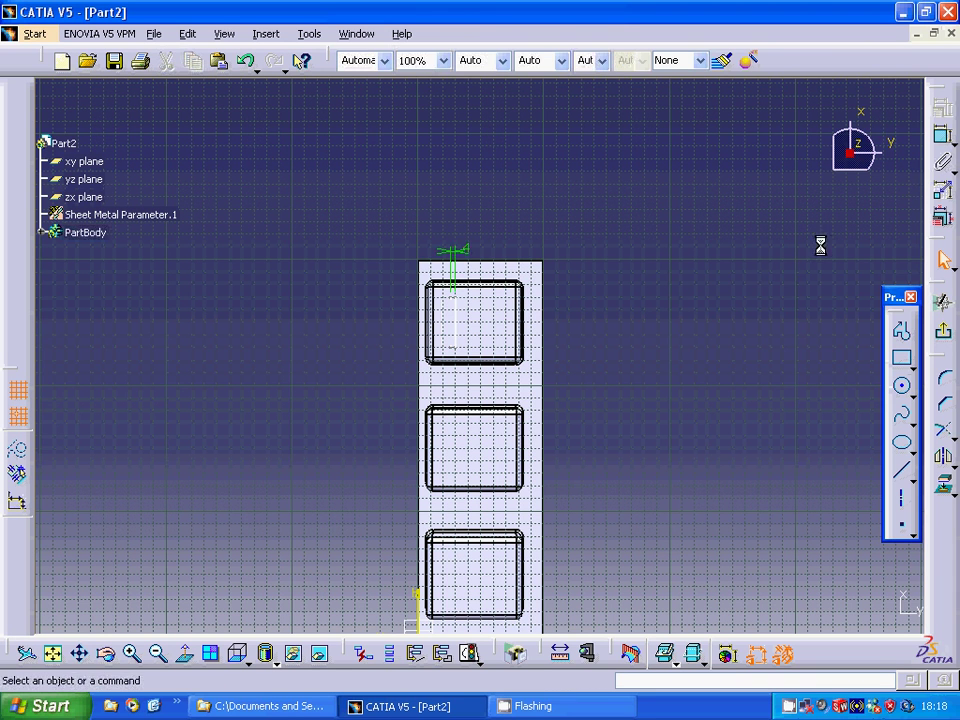
pyautogui.click(452, 312)
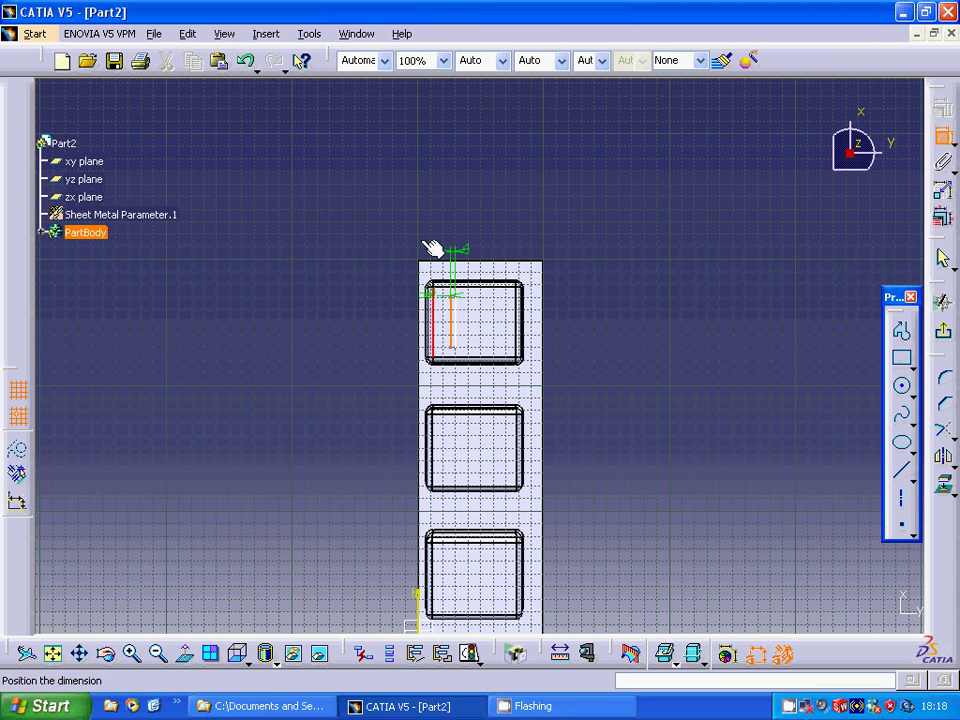
pyautogui.click(421, 218)
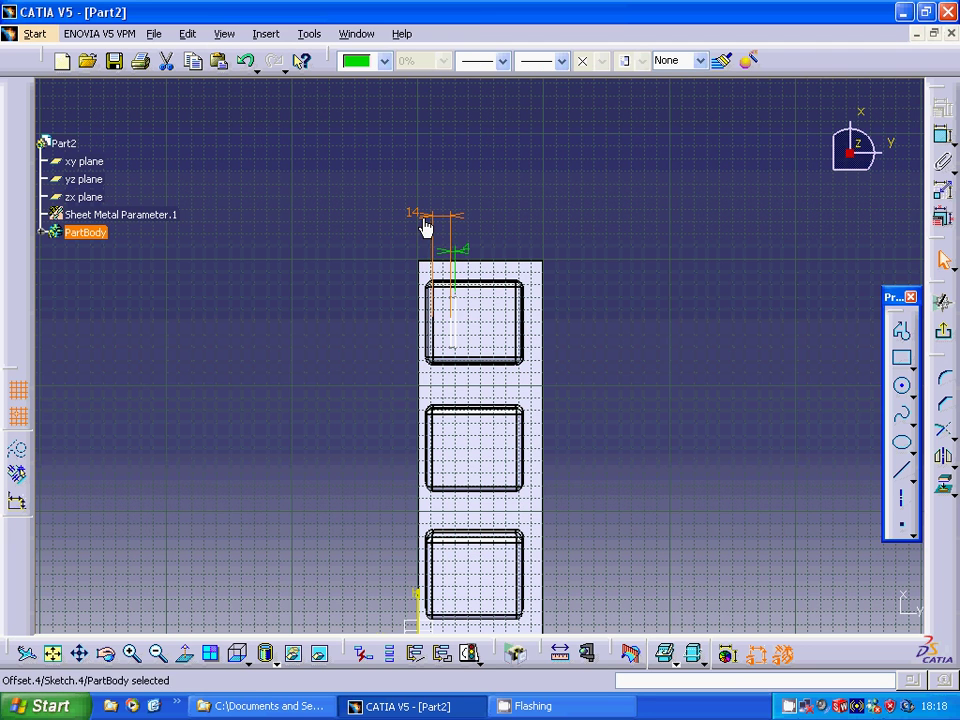
pyautogui.doubleClick(425, 215)
pyautogui.write('1')
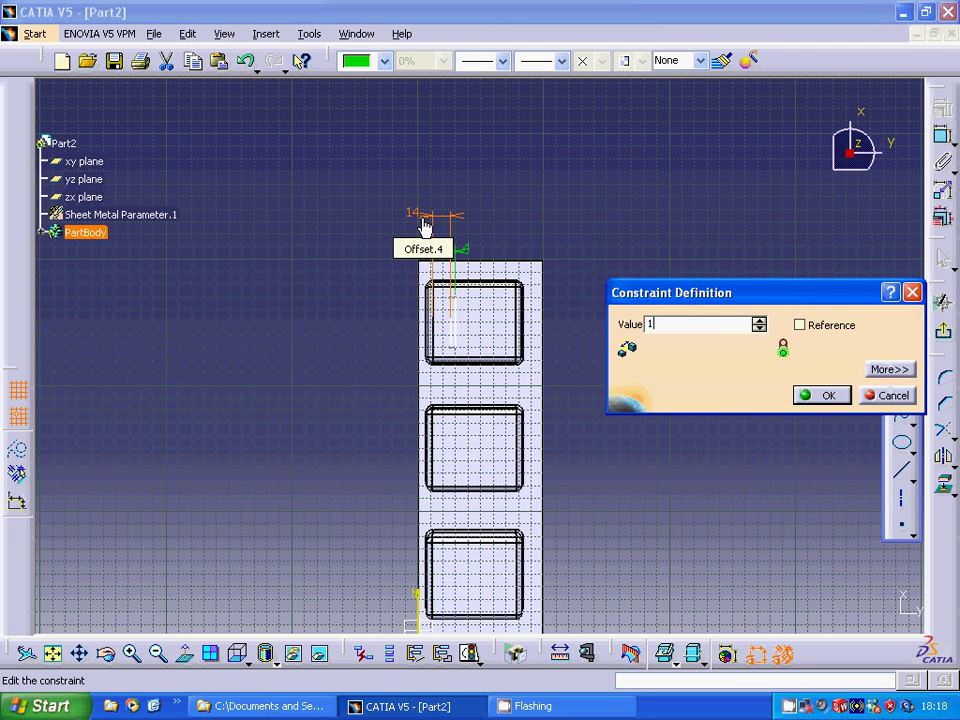
pyautogui.write('0')
pyautogui.click(831, 396)
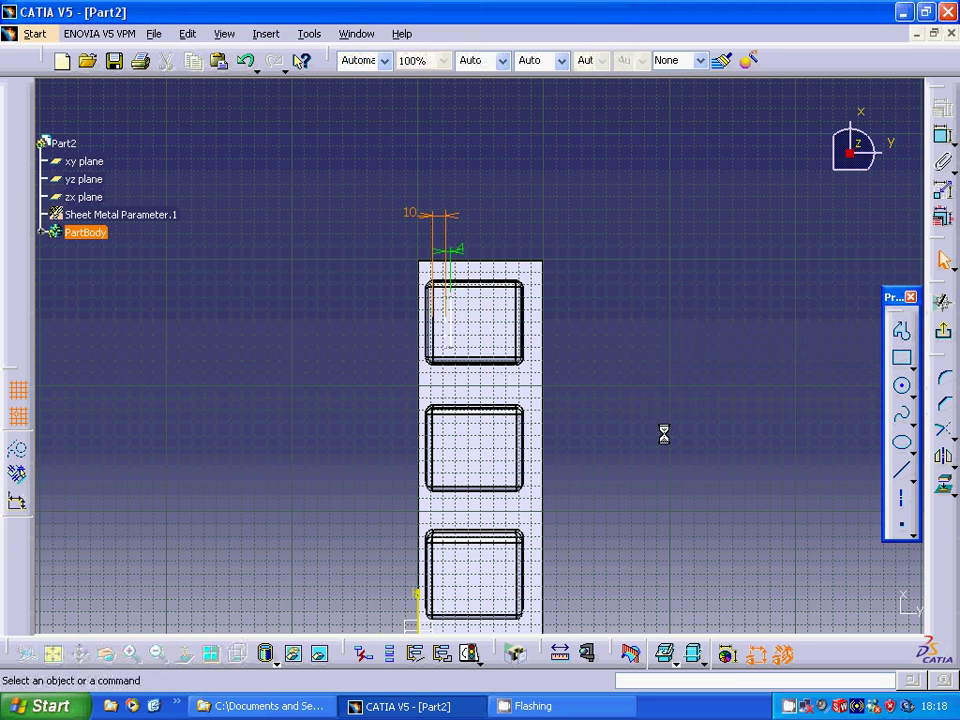
pyautogui.click(912, 393)
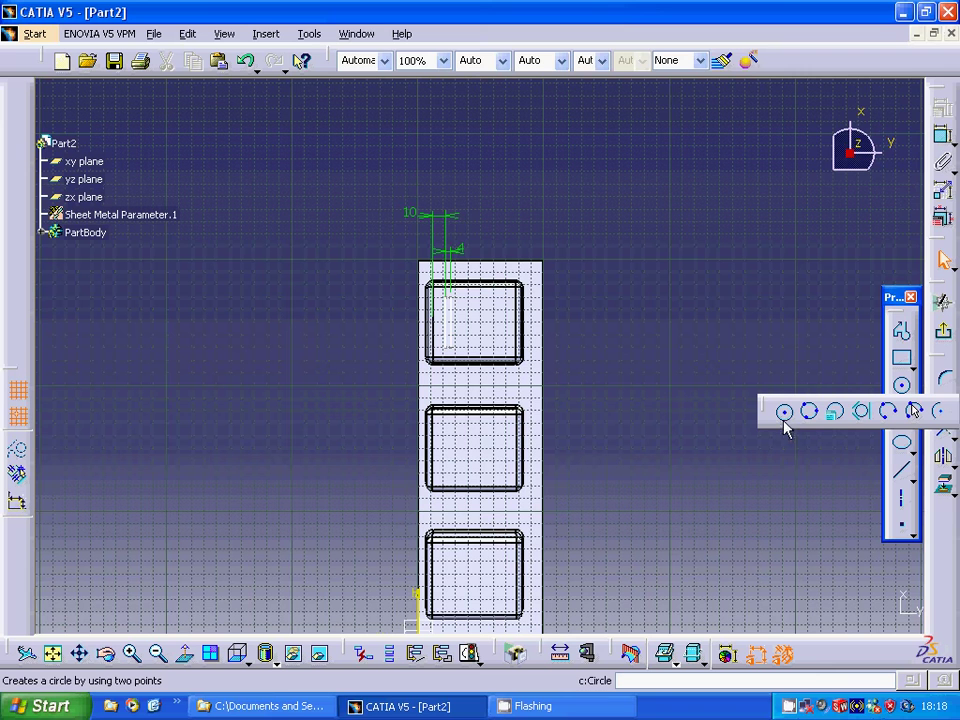
pyautogui.click(886, 420)
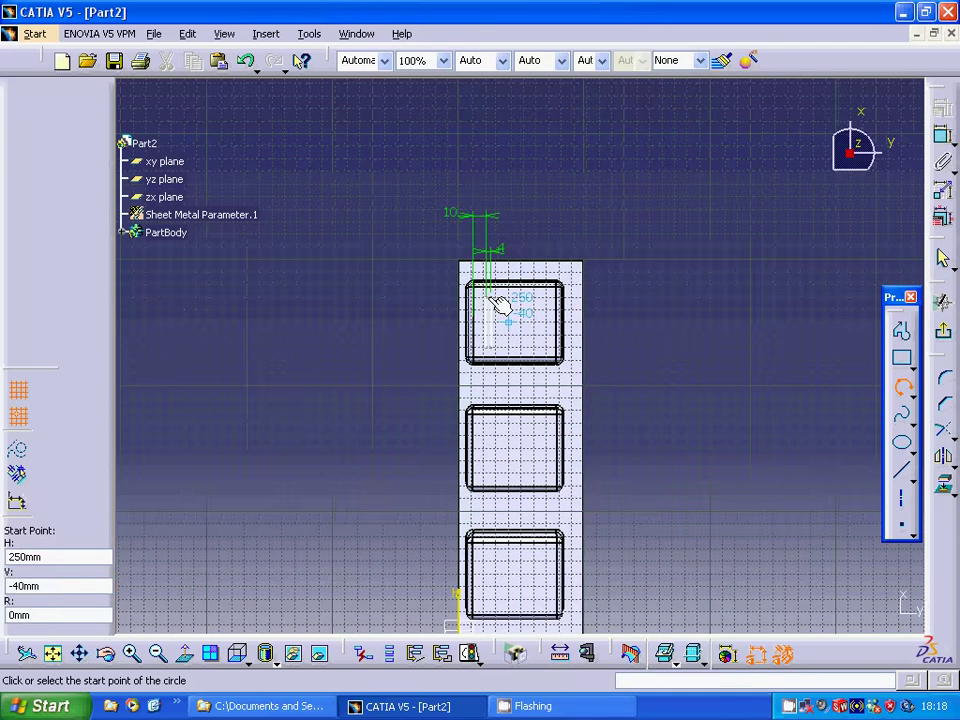
pyautogui.click(490, 298)
pyautogui.click(490, 298)
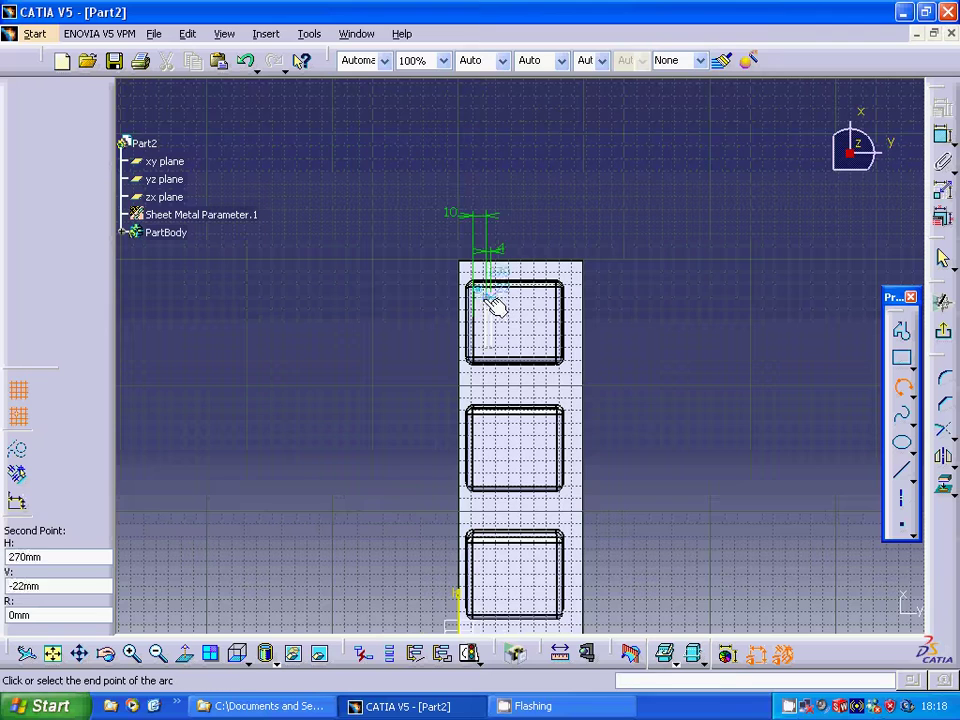
pyautogui.click(131, 654)
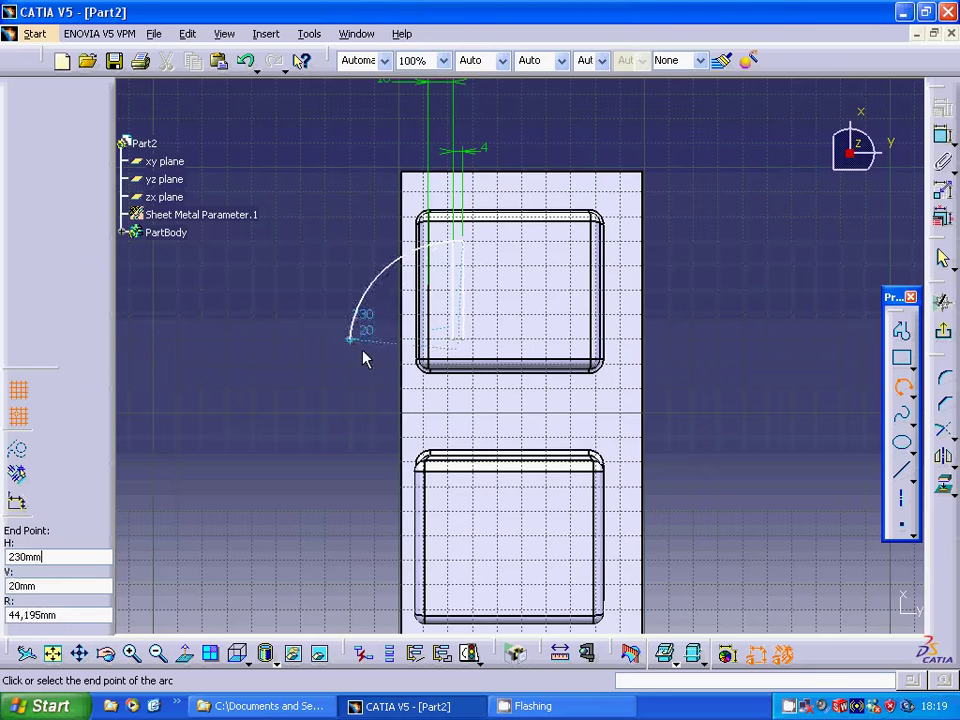
pyautogui.click(901, 388)
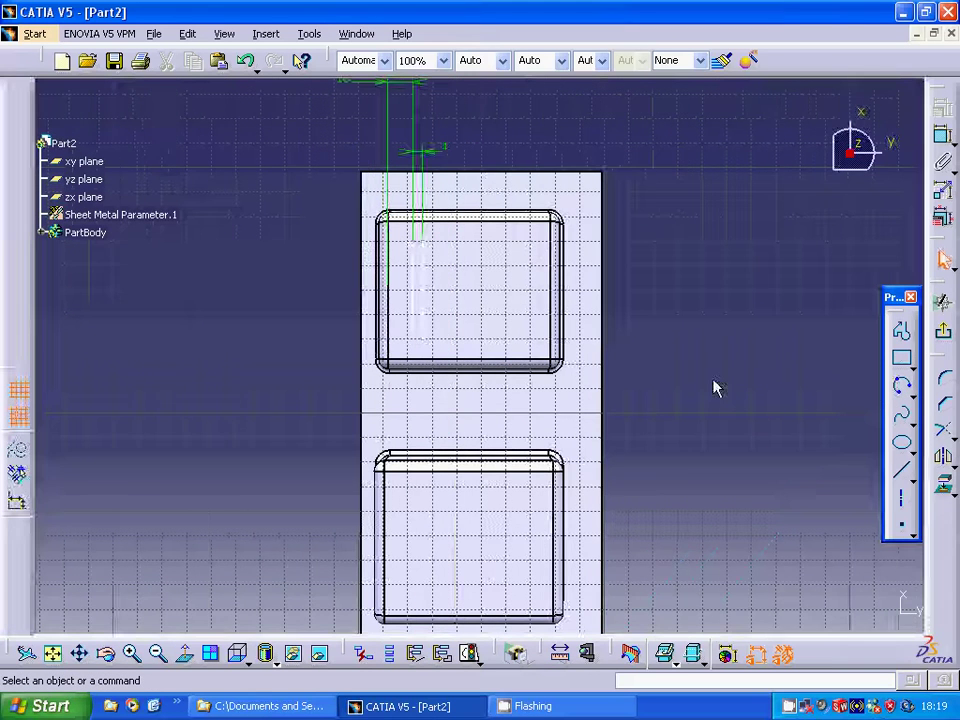
# Draw a three-point arc of about 6 mm radius joining the upper ends of the two slot lines.
pyautogui.write('1')
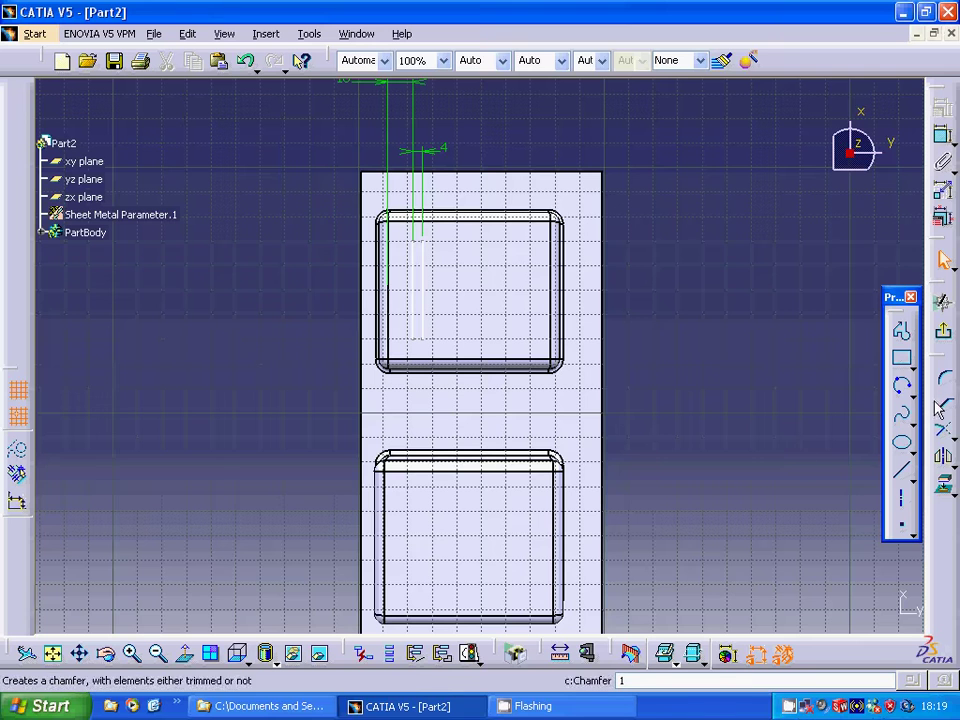
pyautogui.click(905, 387)
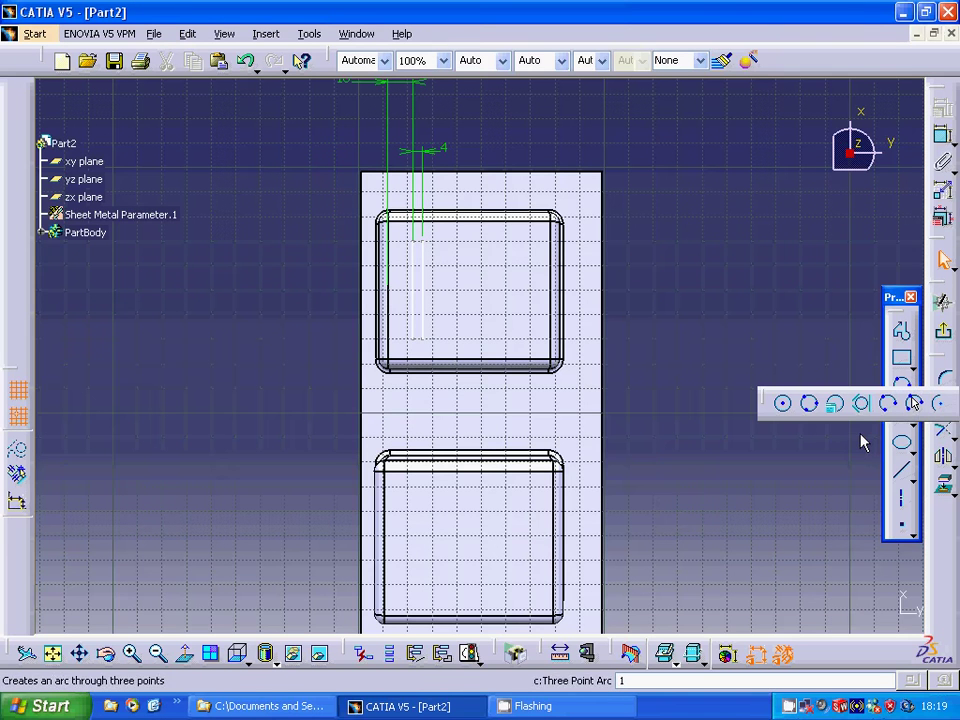
pyautogui.click(914, 403)
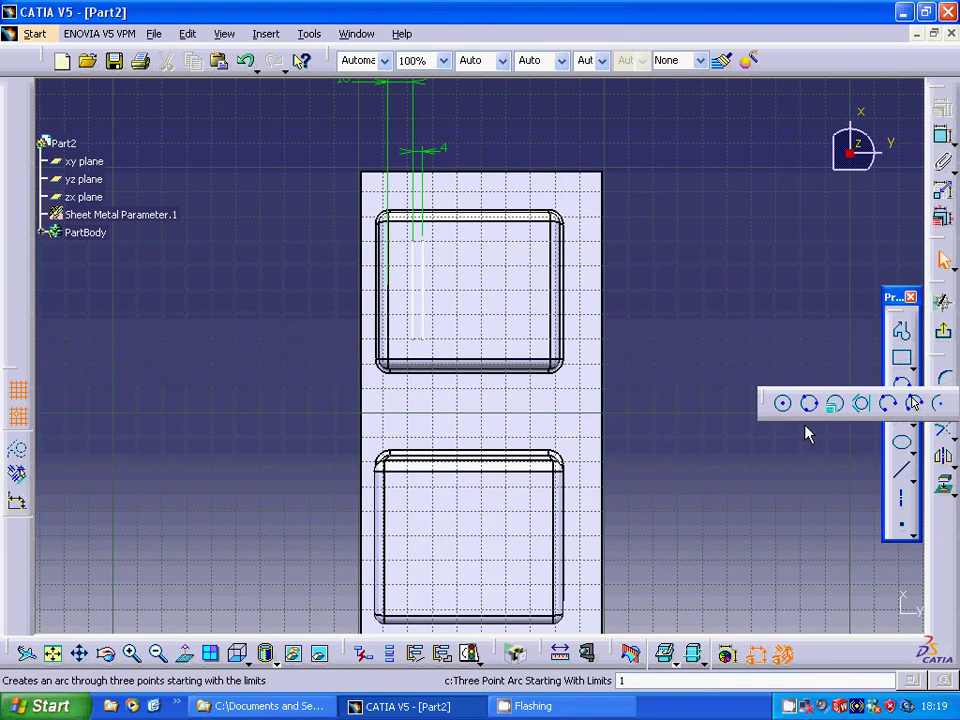
pyautogui.click(493, 247)
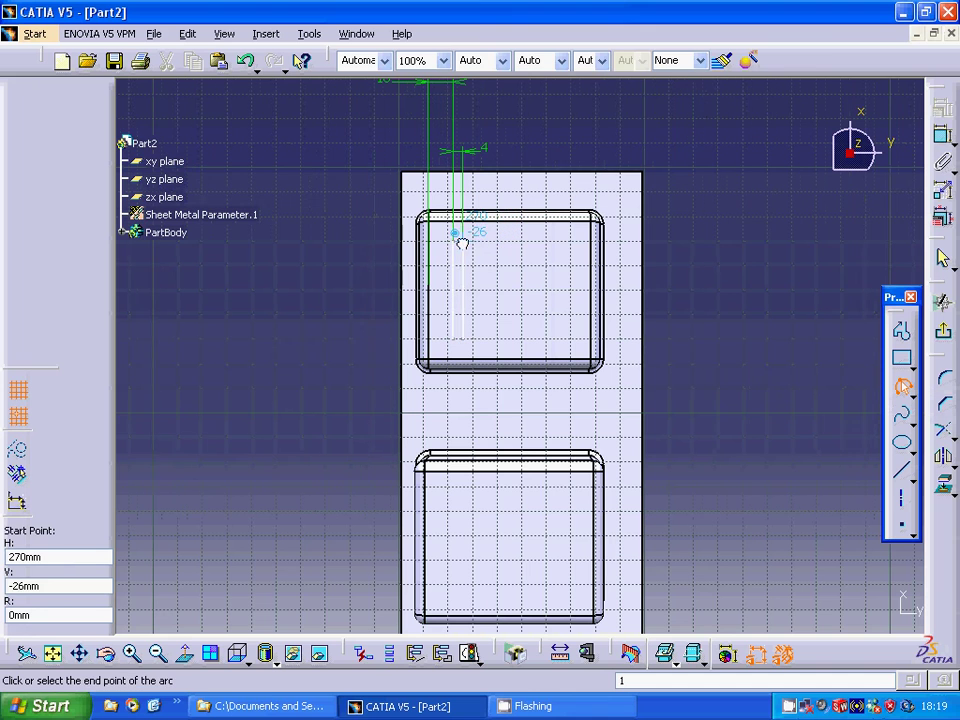
pyautogui.click(457, 240)
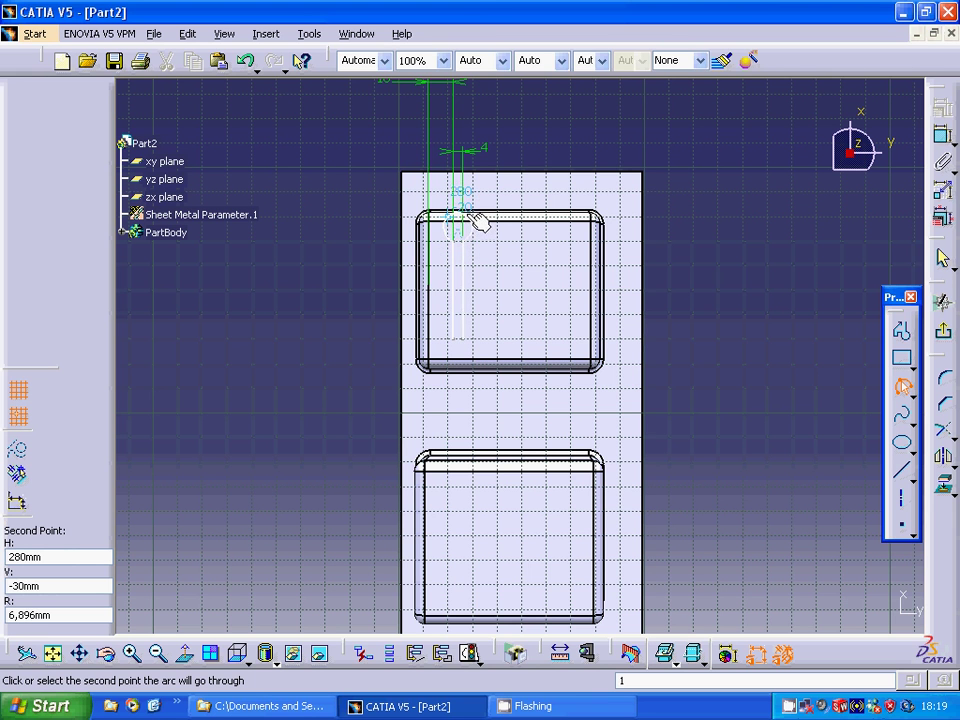
pyautogui.press('Escape')
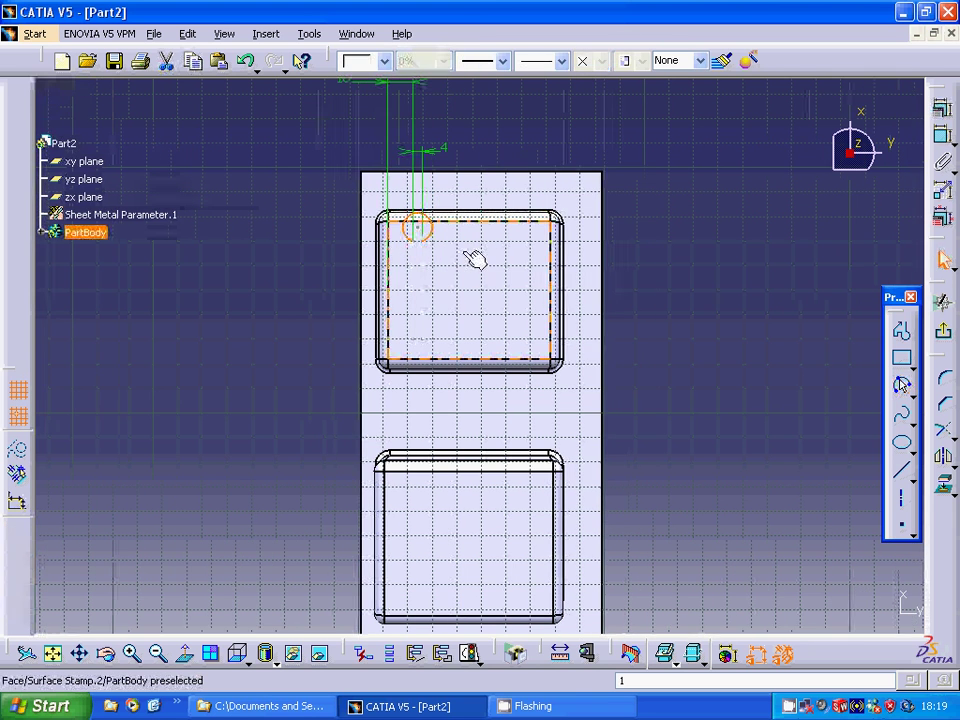
# Dimension the arc's radius, set it to 4 mm, and delete the arc.
pyautogui.click(943, 133)
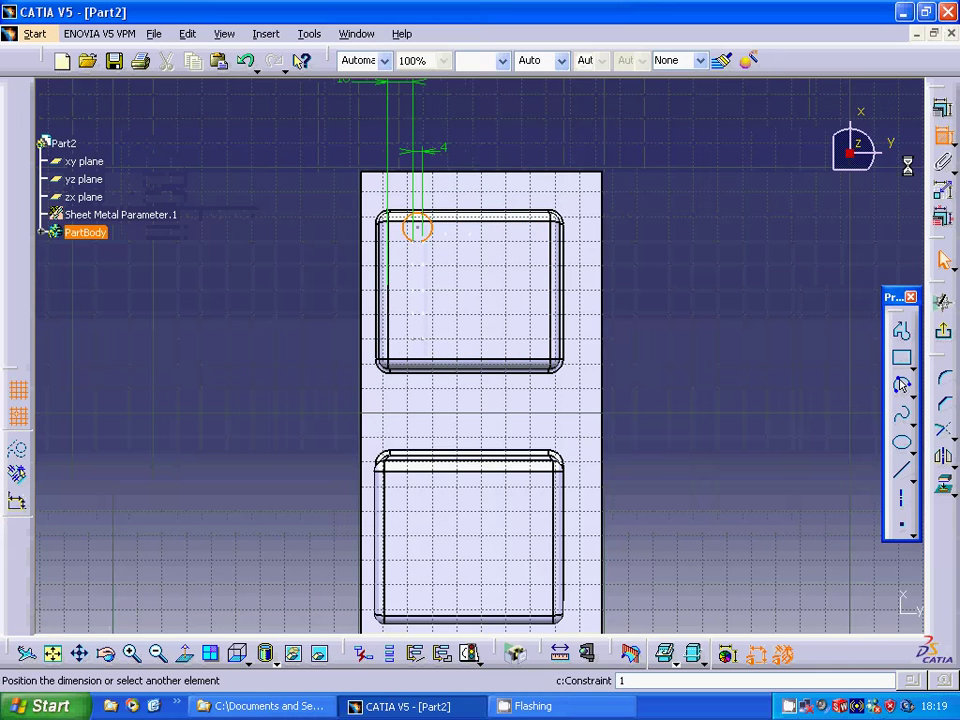
pyautogui.click(577, 133)
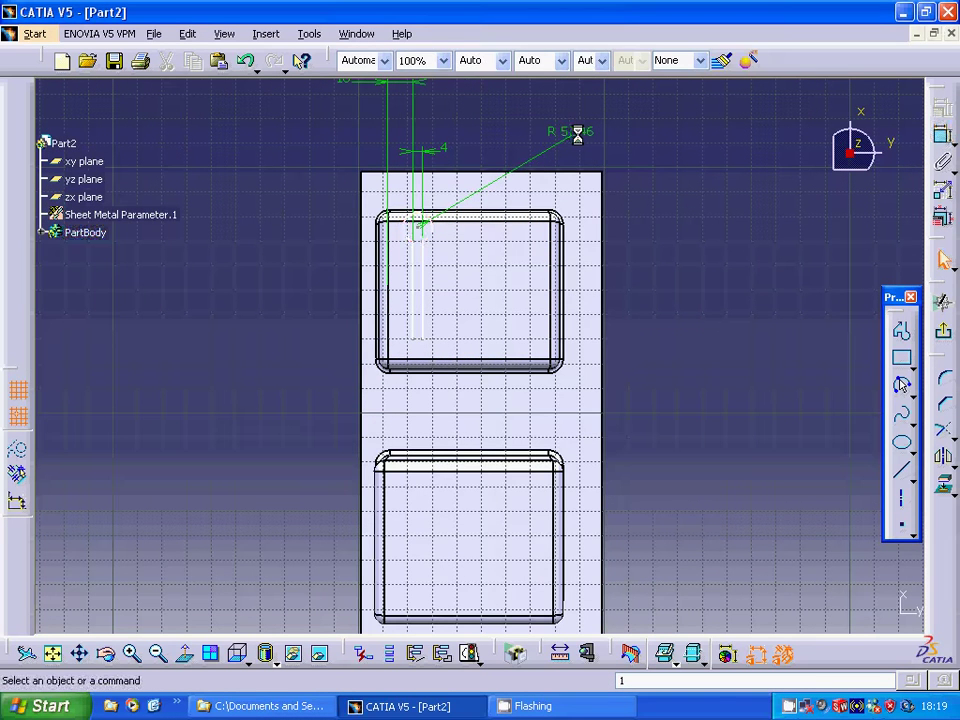
pyautogui.doubleClick(577, 133)
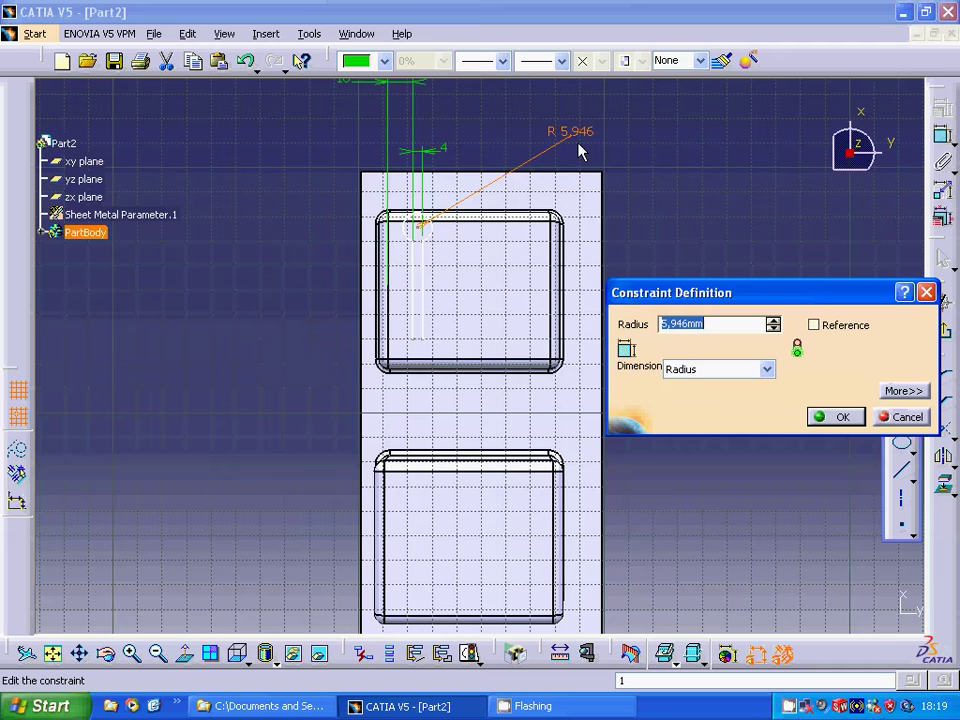
pyautogui.write('4')
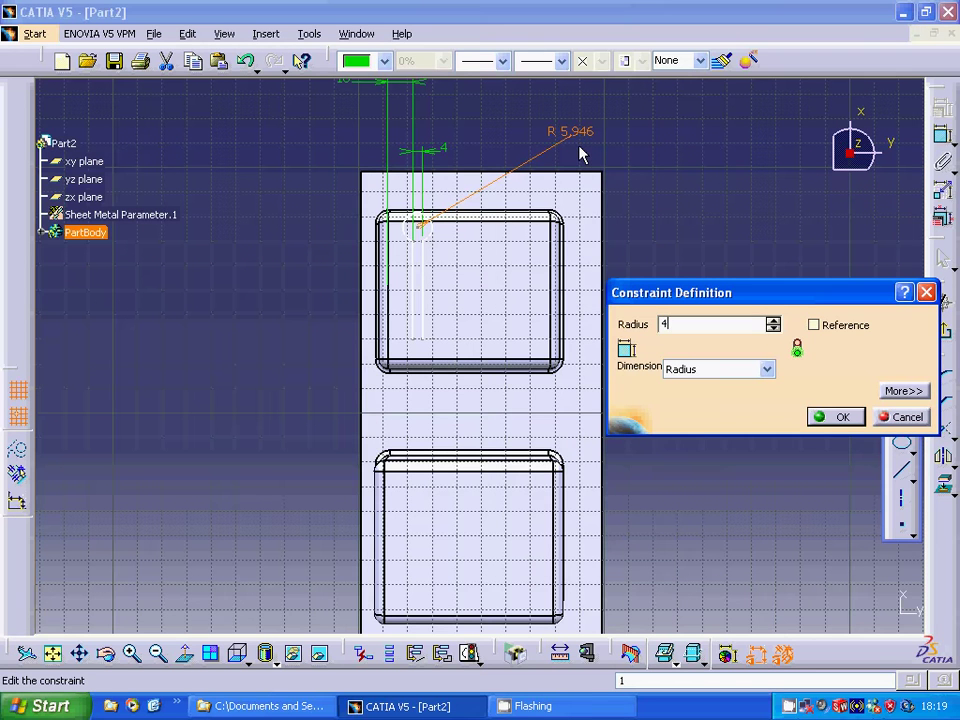
pyautogui.click(842, 421)
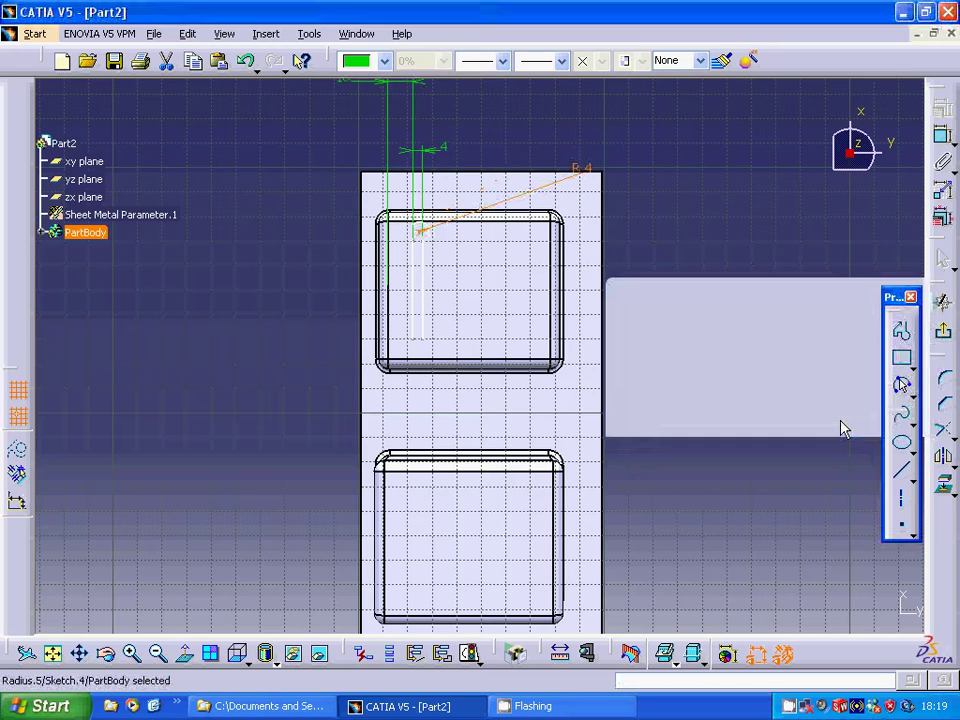
pyautogui.click(692, 421)
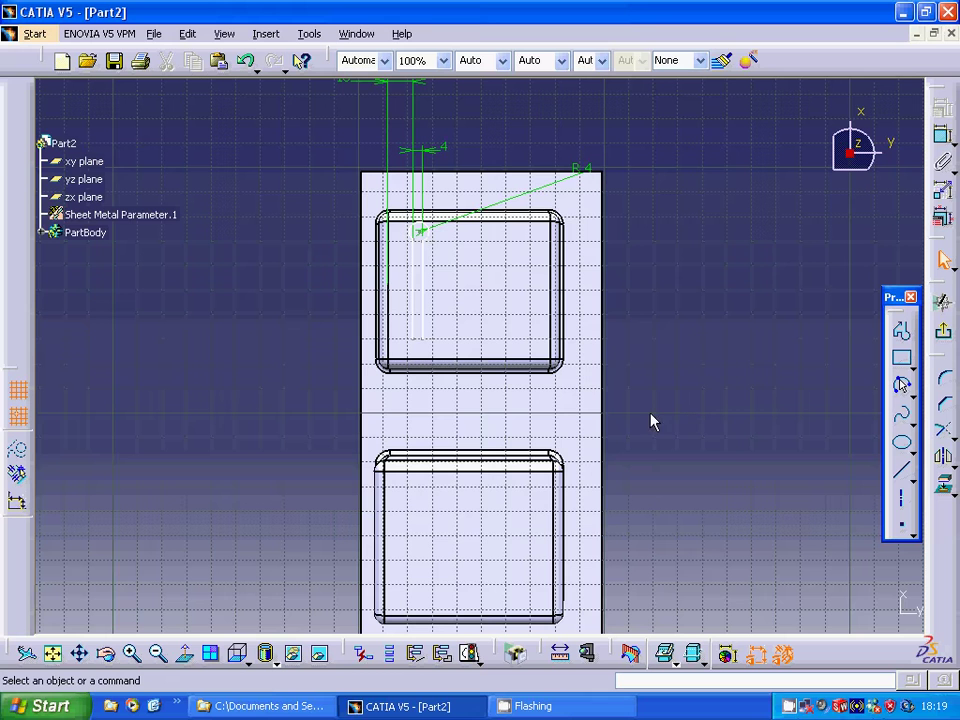
pyautogui.rightClick(427, 237)
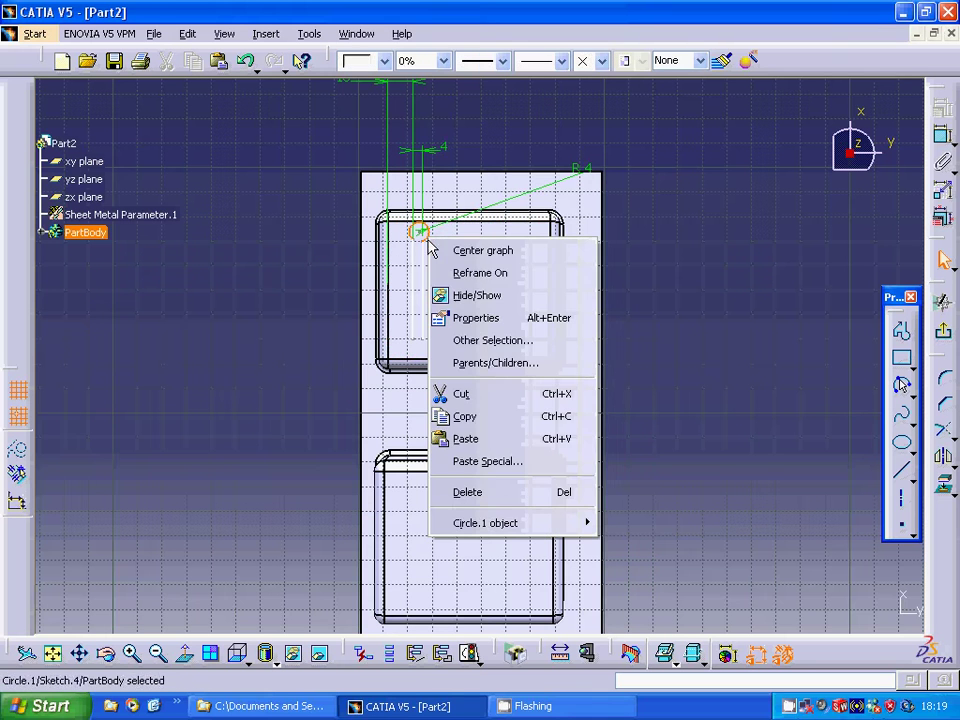
pyautogui.click(465, 492)
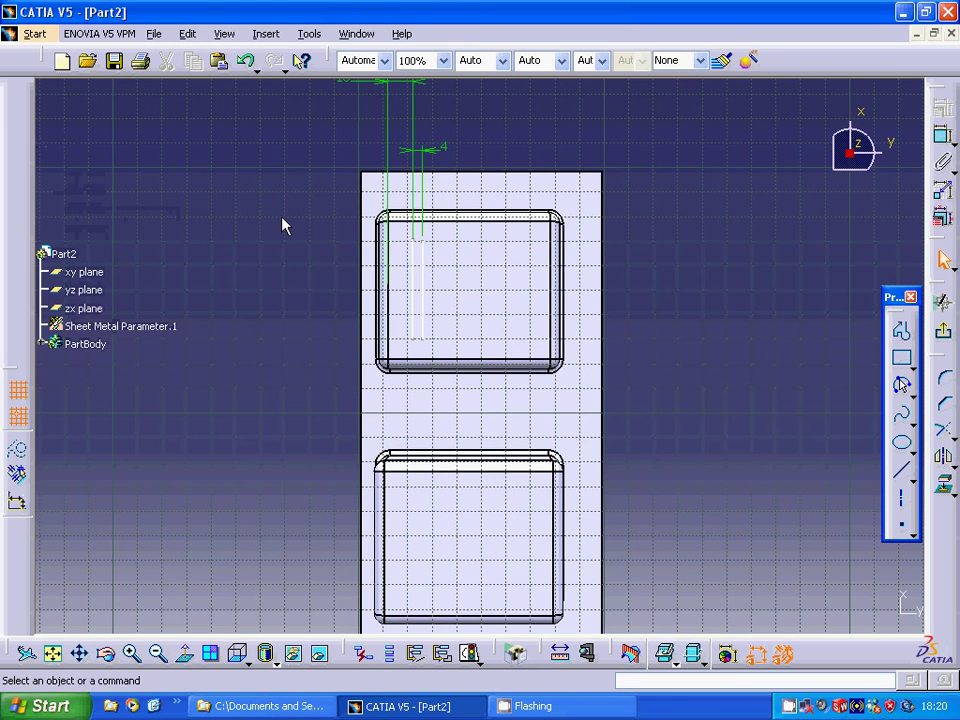
# Delete the slot line nearest the stamp's long inner edge.
pyautogui.moveTo(282, 226); pyautogui.dragTo(296, 283, button='middle')
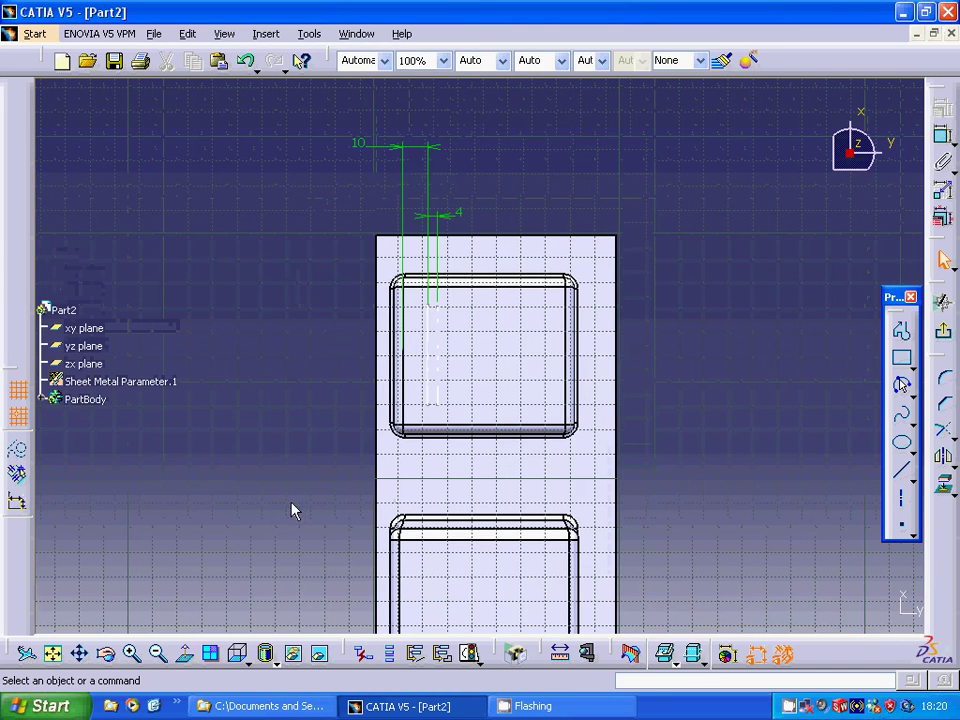
pyautogui.click(132, 653)
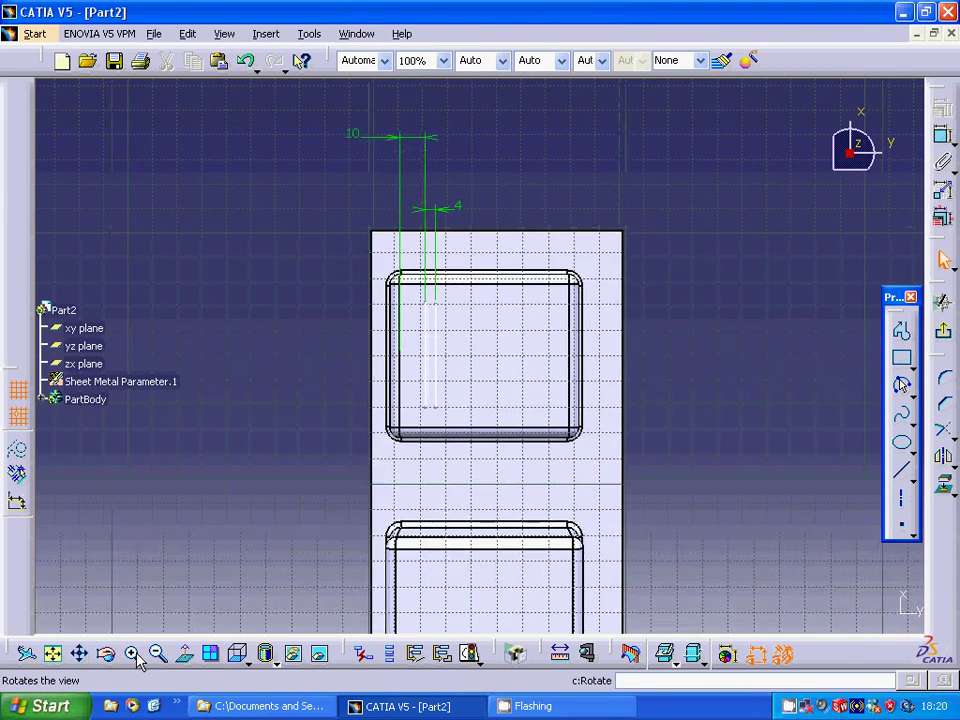
pyautogui.click(132, 653)
pyautogui.click(132, 653)
pyautogui.click(132, 653)
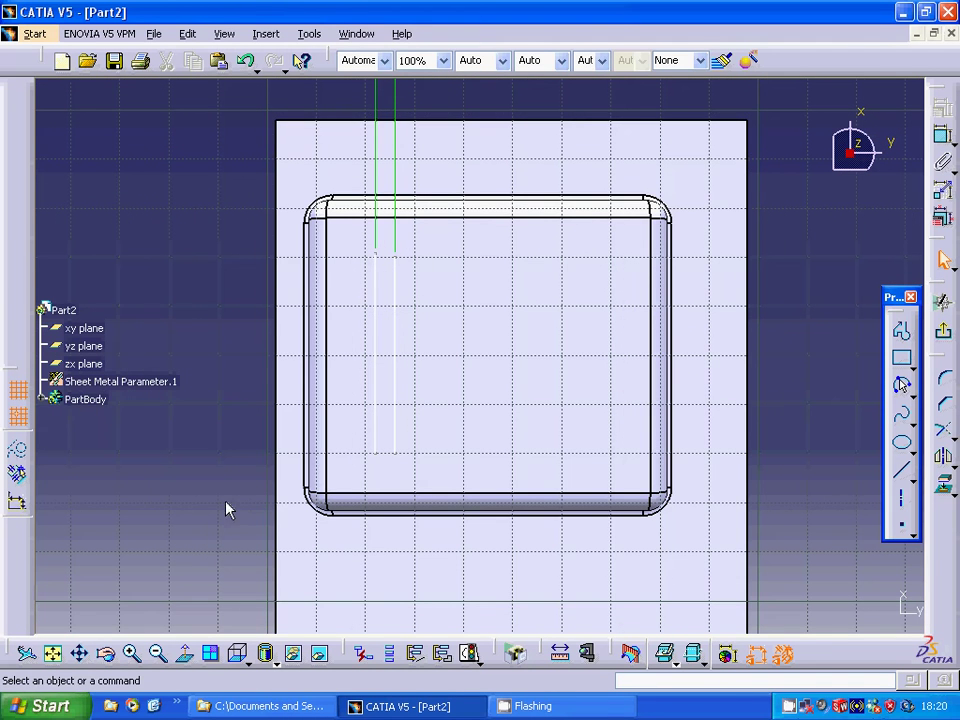
pyautogui.rightClick(382, 272)
pyautogui.click(426, 530)
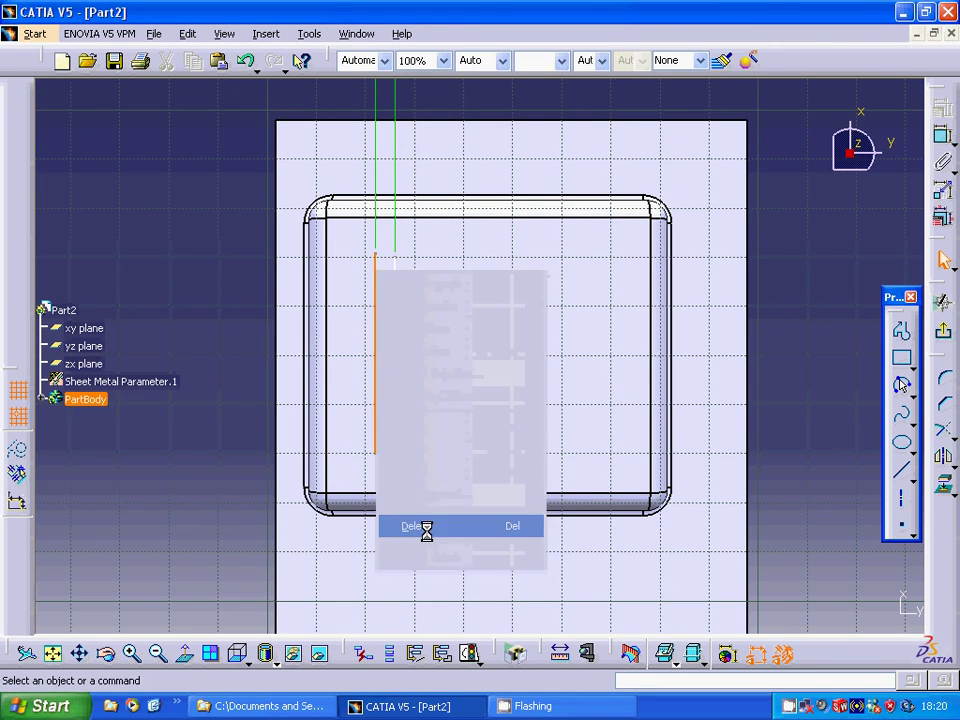
# Draw a replacement line about 40 mm long, parallel to the remaining slot line and about 6 mm from it, on the side nearest the stamp's inner edge.
pyautogui.click(901, 470)
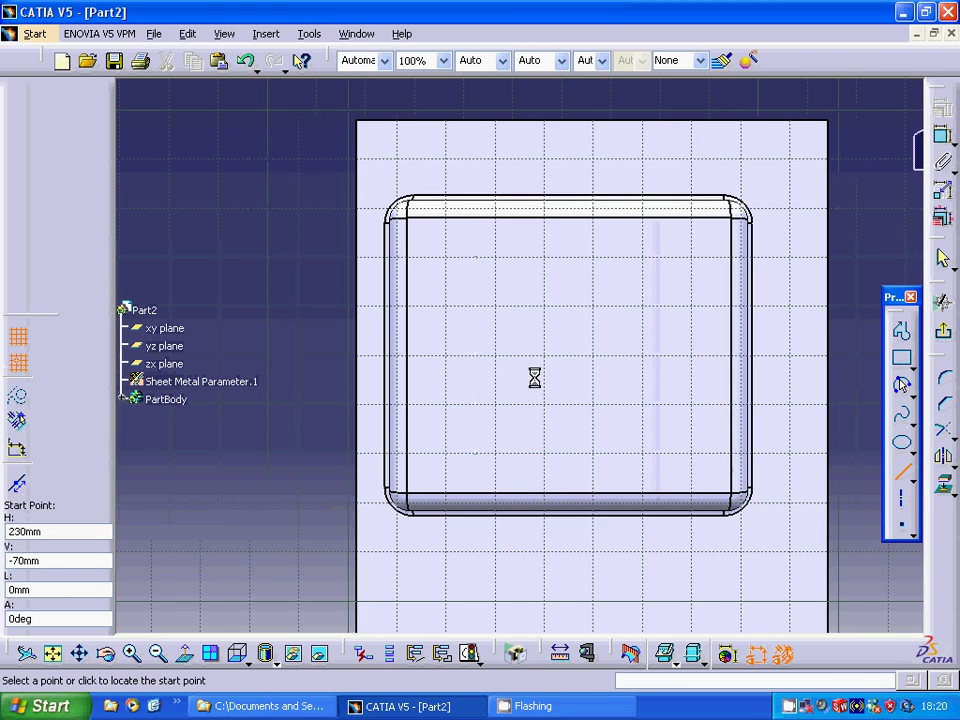
pyautogui.click(418, 266)
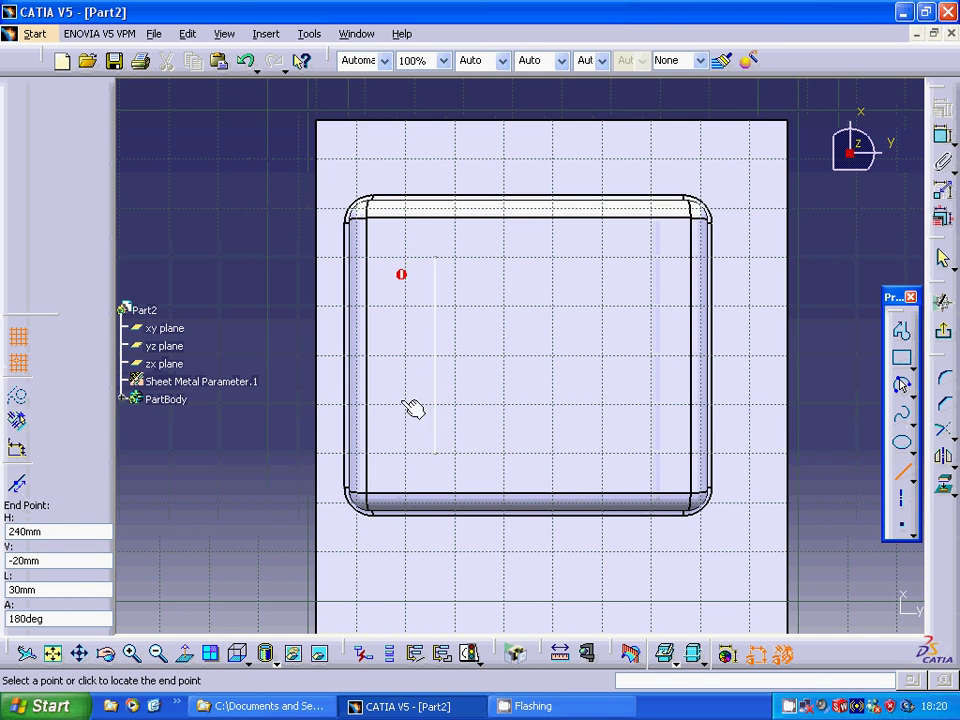
pyautogui.click(413, 455)
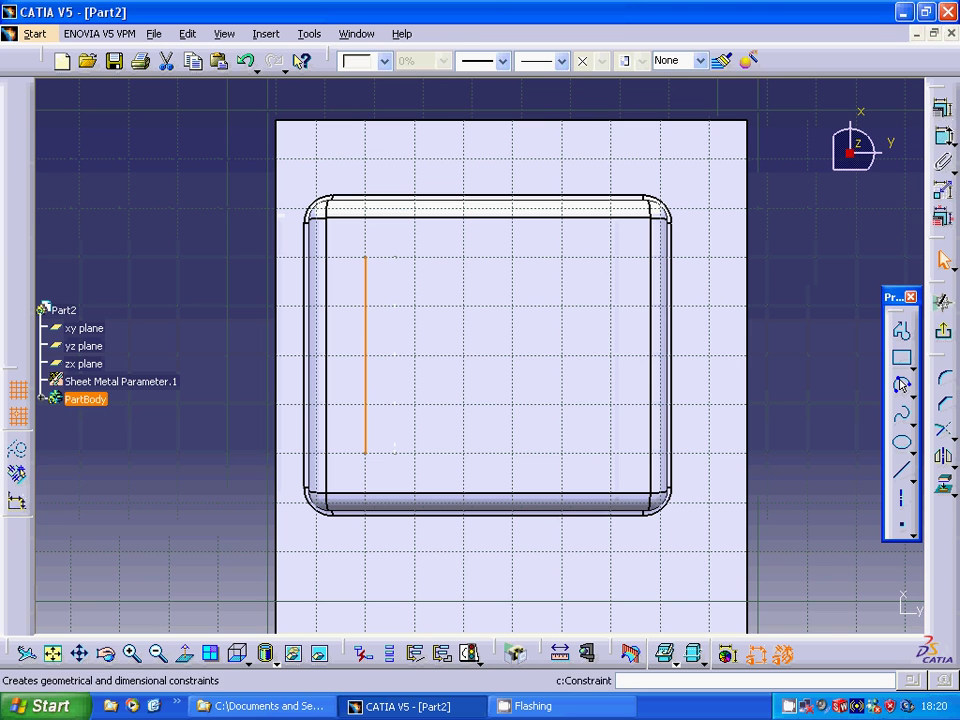
# Dimension the distance between the two slot lines and set it to 4 mm.
pyautogui.click(942, 301)
pyautogui.click(395, 285)
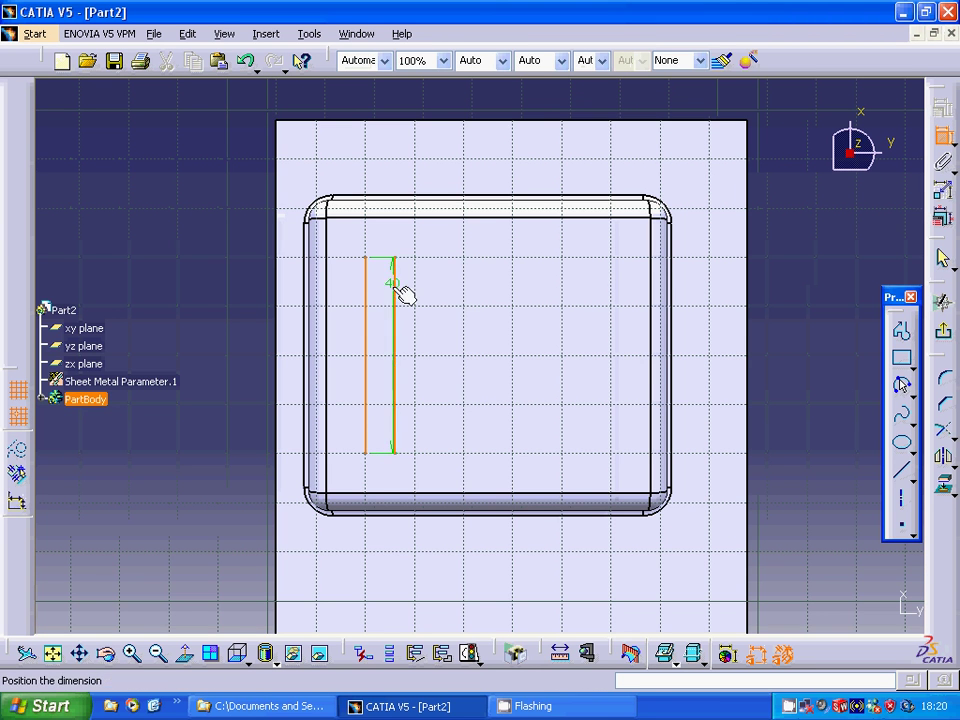
pyautogui.press('Escape')
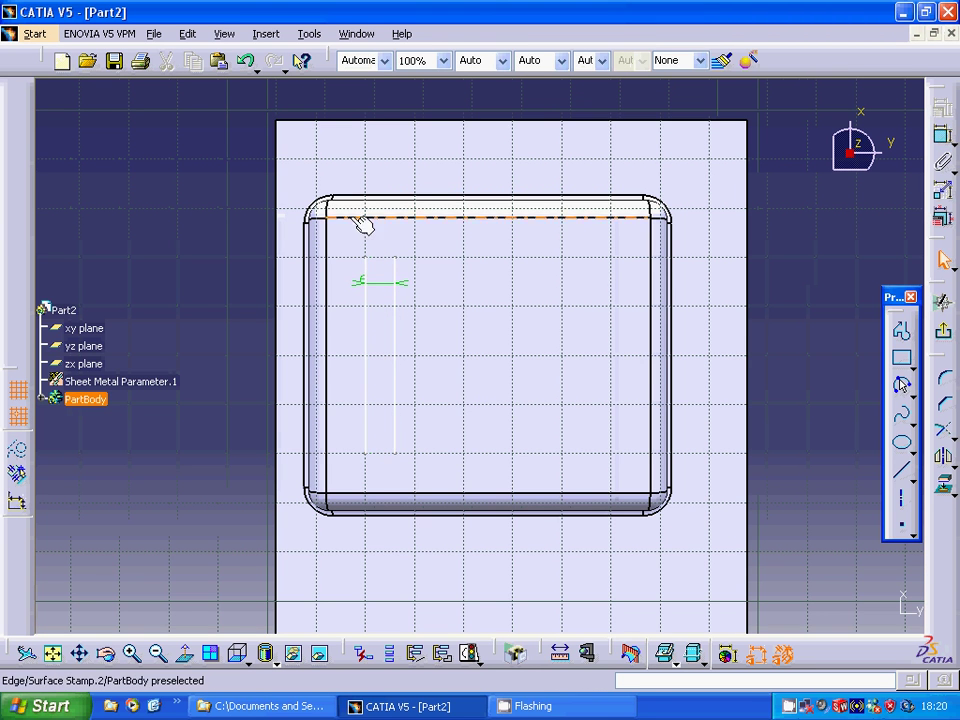
pyautogui.click(367, 282)
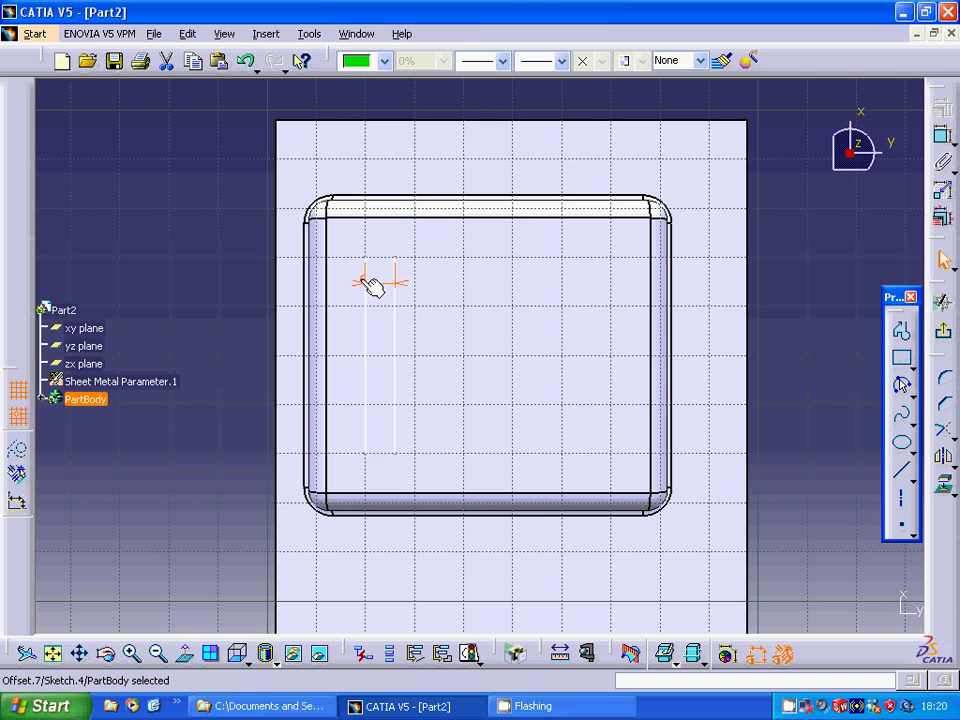
pyautogui.doubleClick(367, 283)
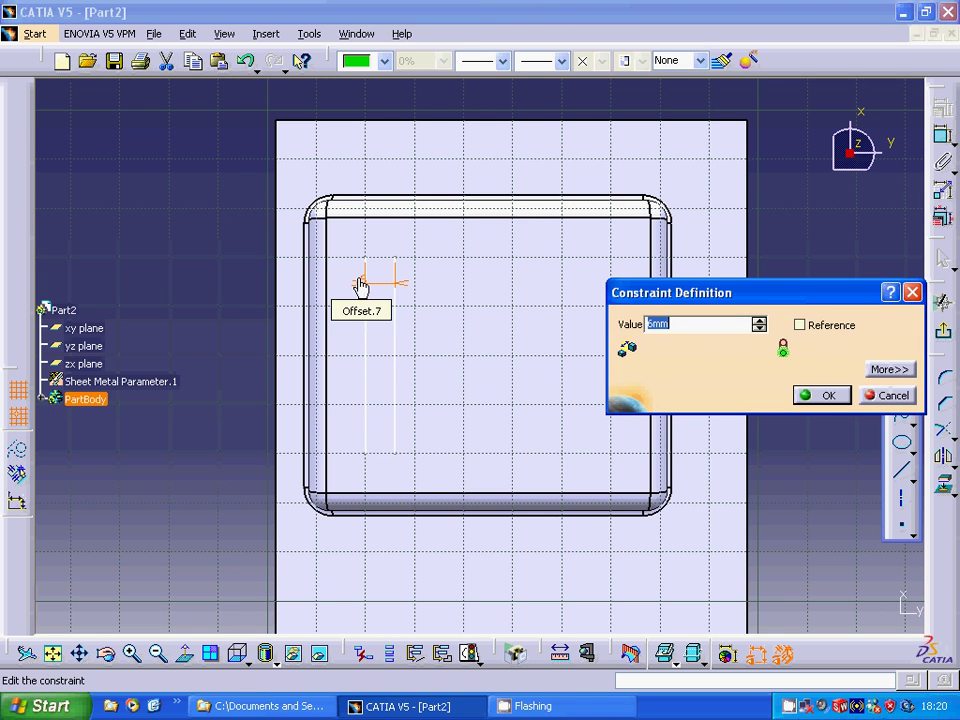
pyautogui.write('4')
pyautogui.click(818, 395)
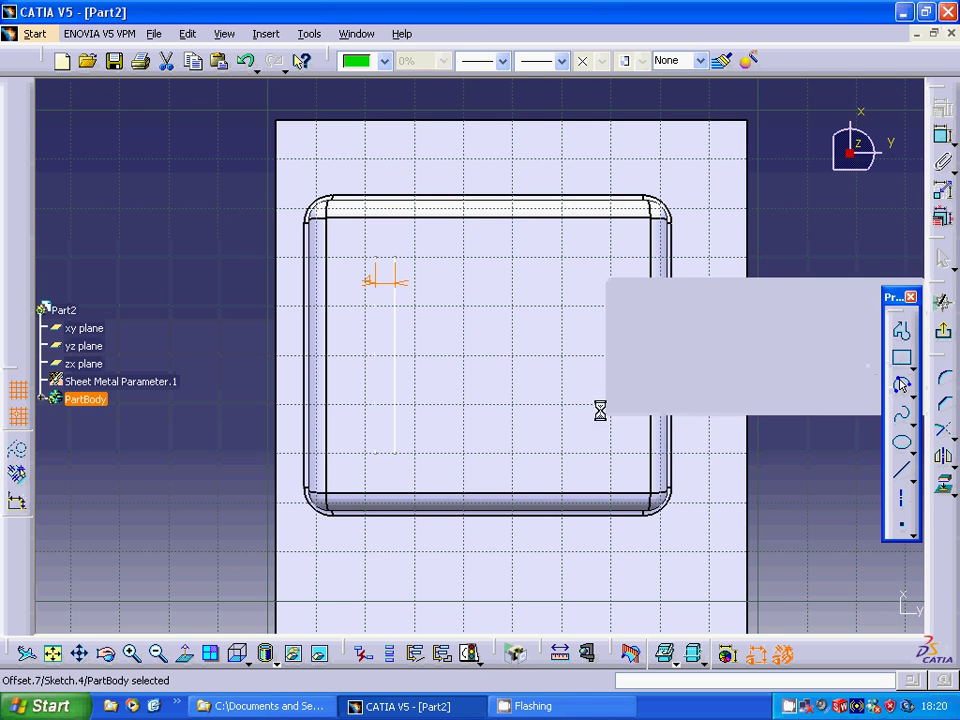
# Dimension the new slot line from the stamp's nearest long inner edge and set the distance to 8 mm.
pyautogui.click(949, 140)
pyautogui.click(375, 276)
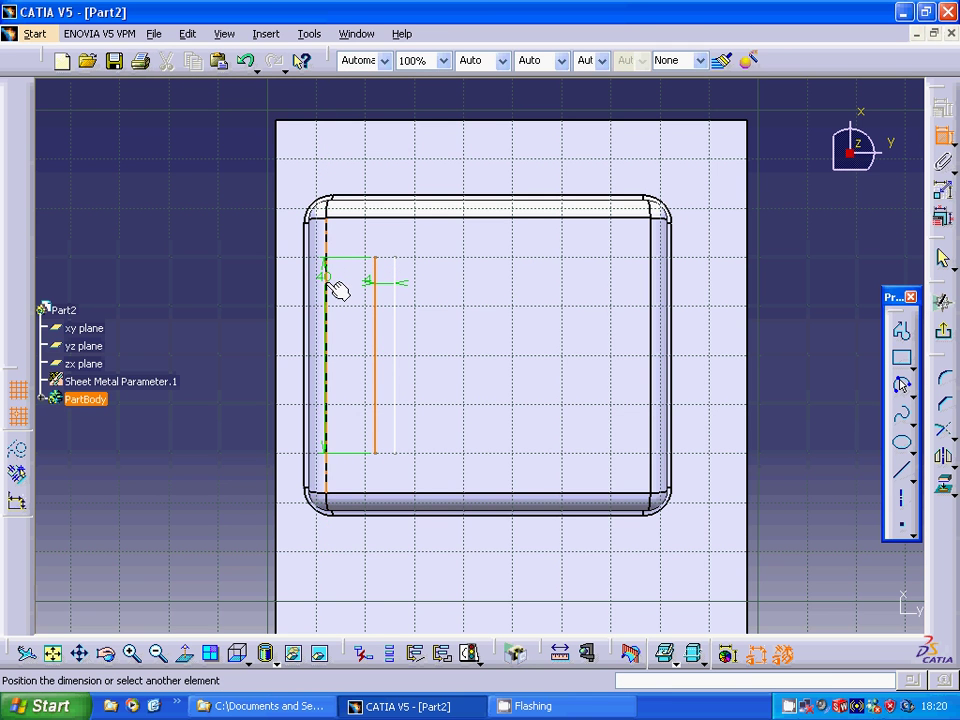
pyautogui.click(338, 290)
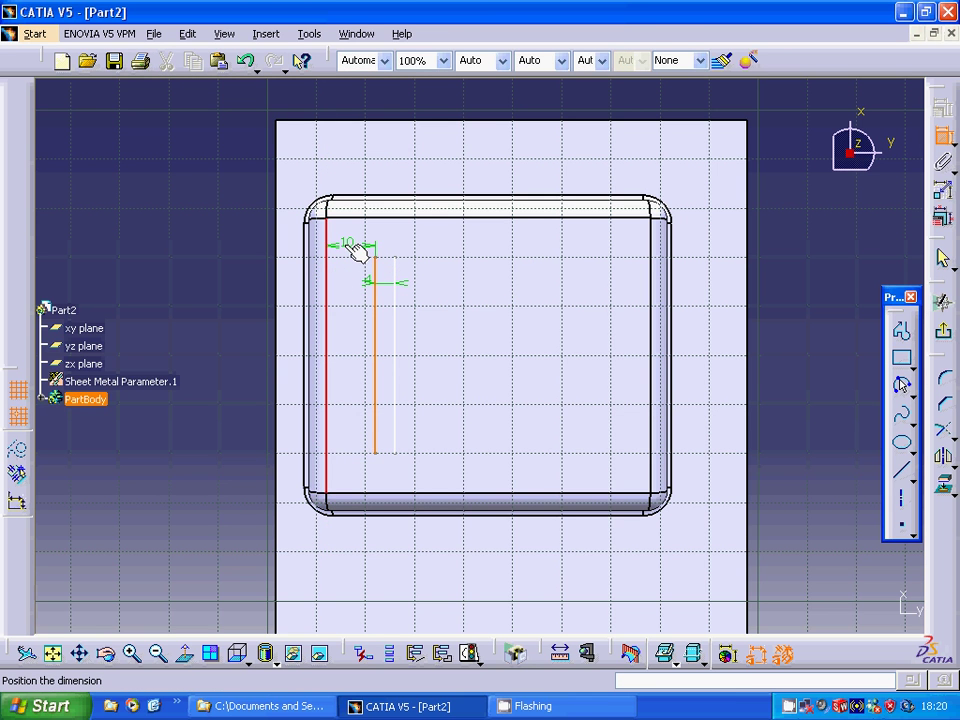
pyautogui.click(349, 254)
pyautogui.doubleClick(349, 254)
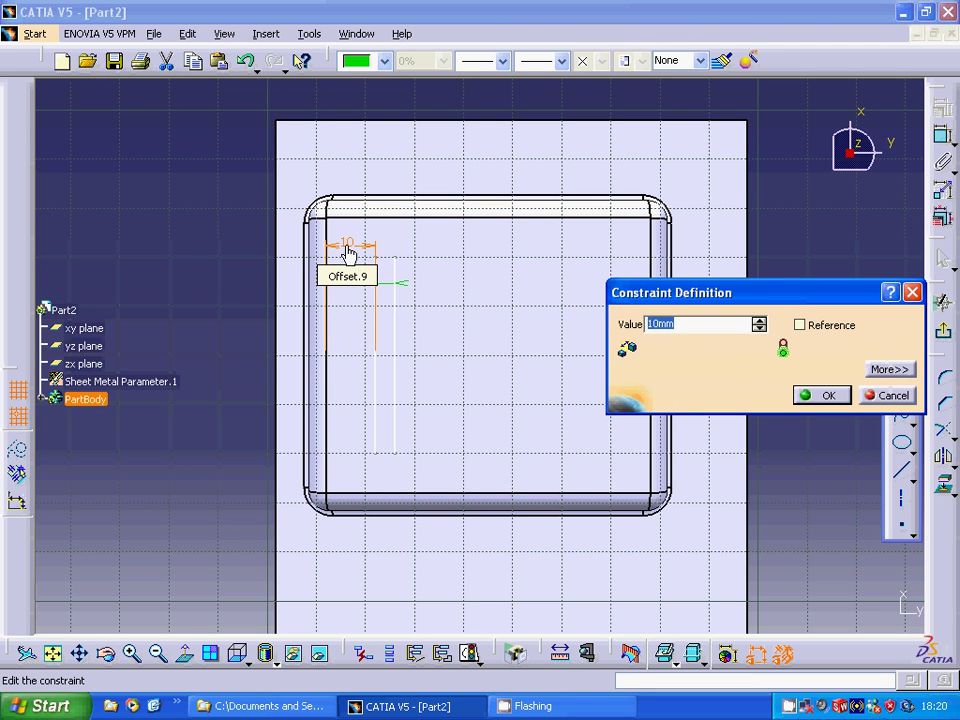
pyautogui.write('8')
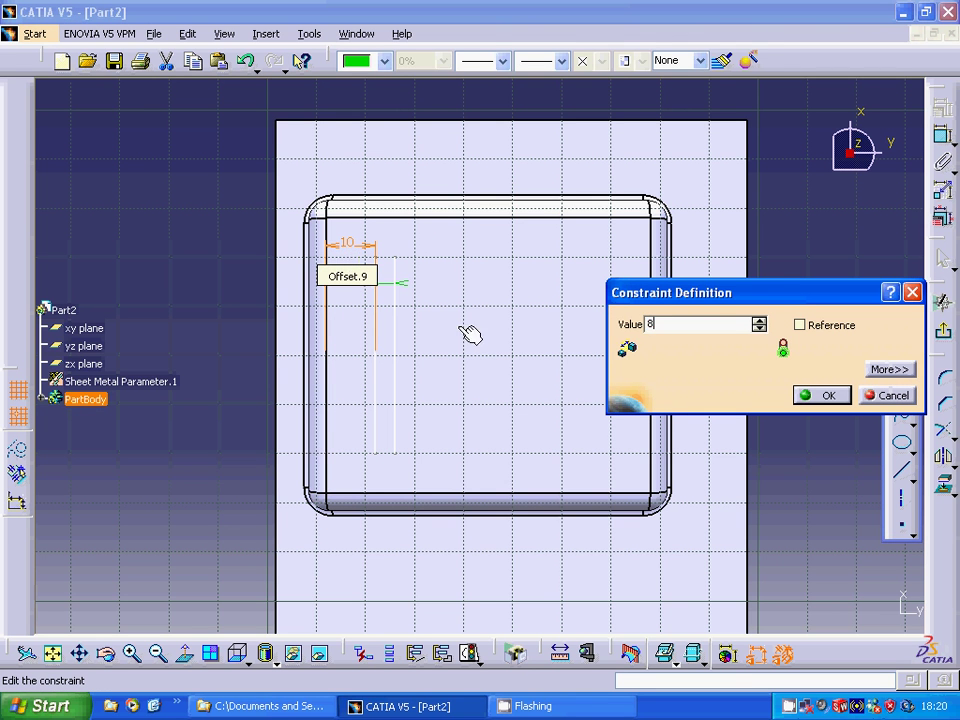
pyautogui.click(833, 396)
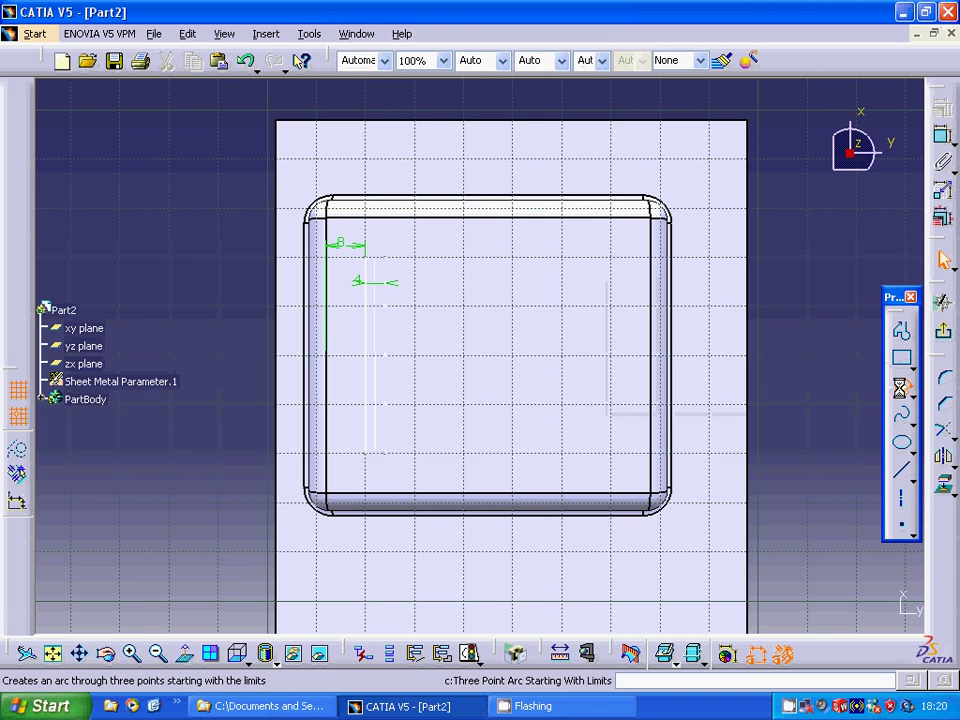
# Close the upper end of the slot with an outward three-point arc between the line ends, turning off grid snapping for its middle point.
pyautogui.click(428, 267)
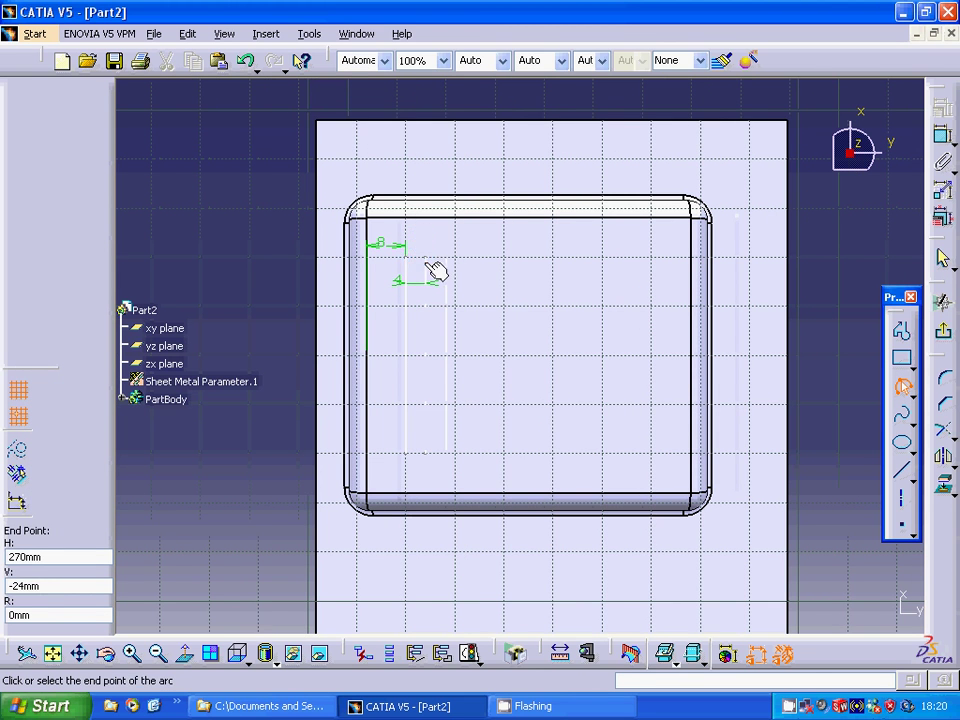
pyautogui.click(427, 256)
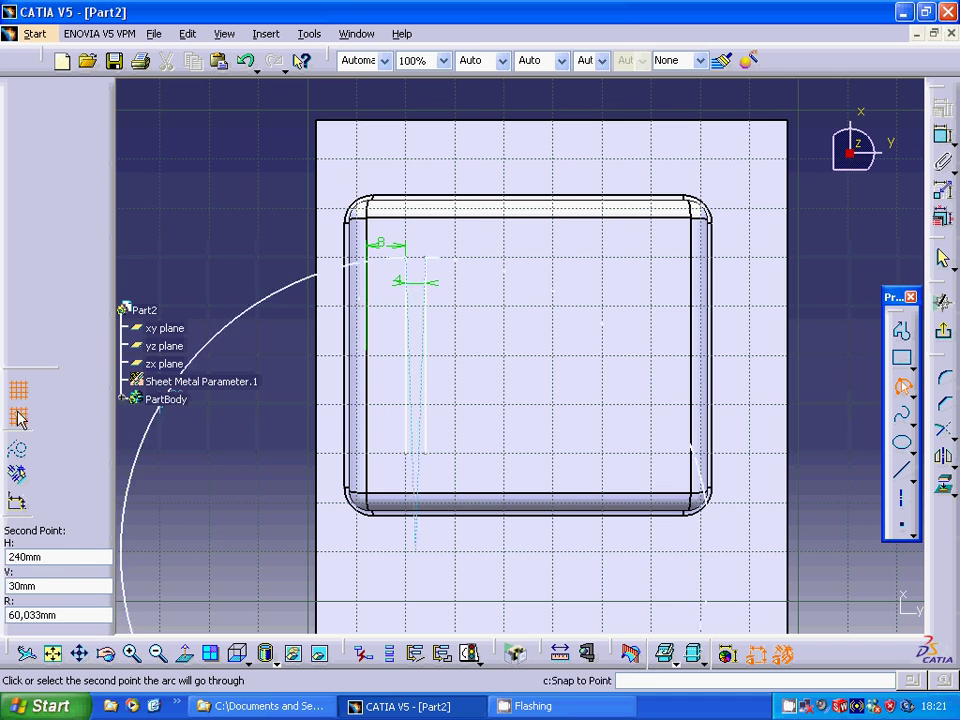
pyautogui.click(425, 252)
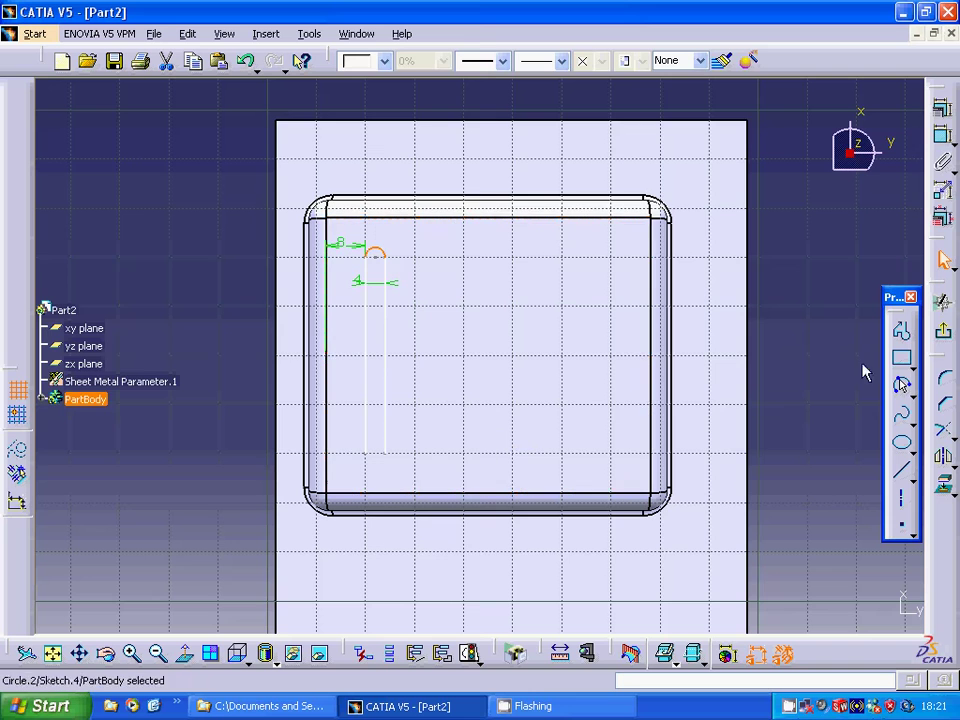
# Try to close the lower end of the slot with a three-point arc between the two line ends.
pyautogui.click(901, 386)
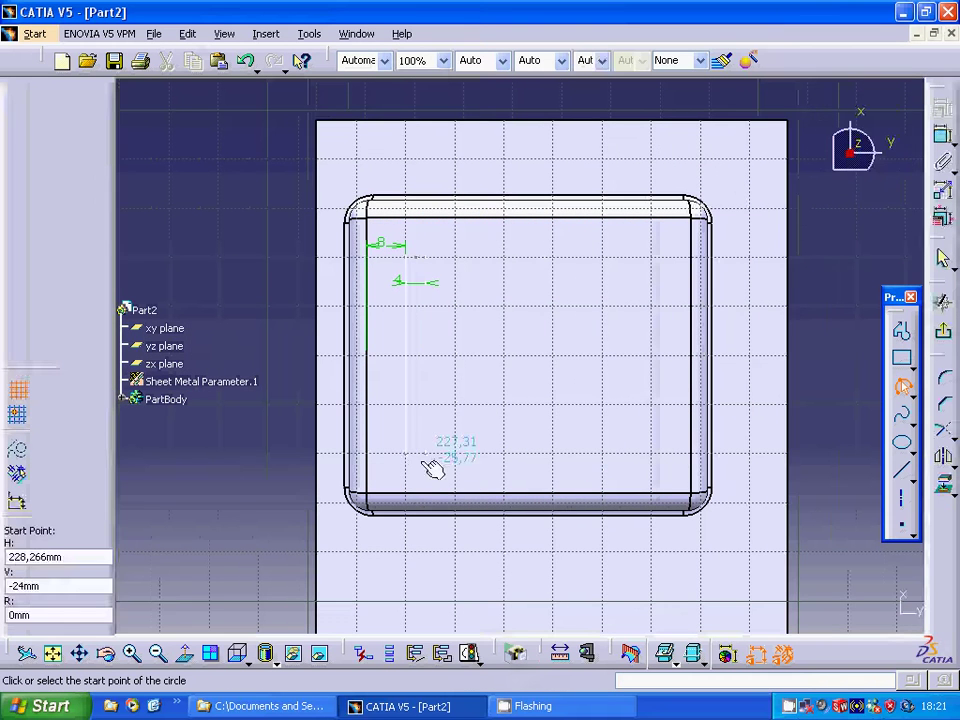
pyautogui.click(420, 455)
pyautogui.click(437, 463)
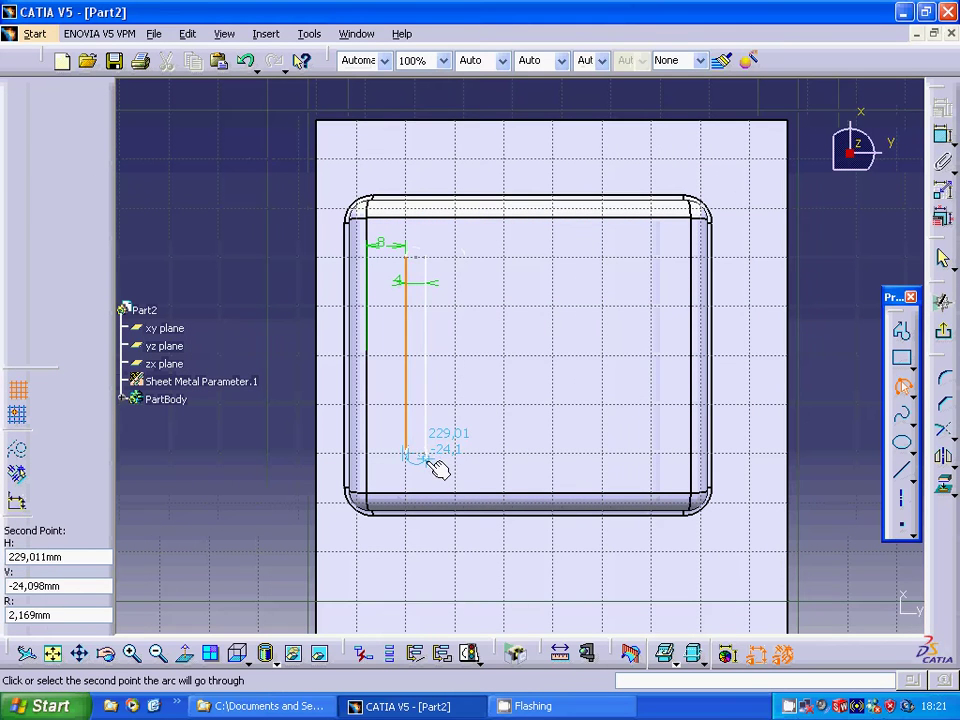
pyautogui.click(435, 477)
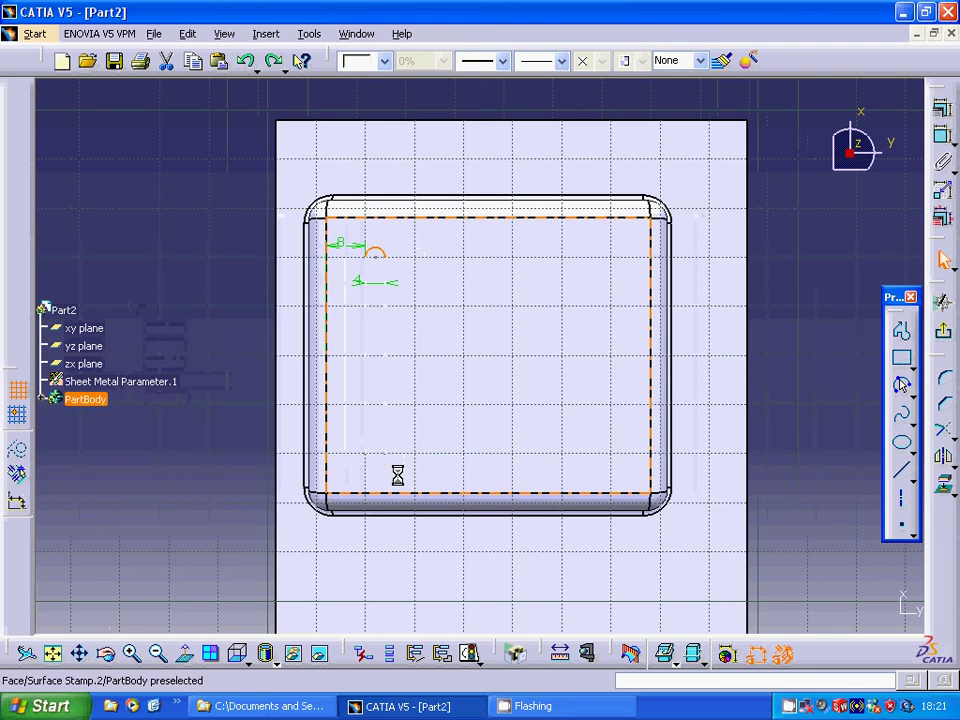
# Close the slot's lower end with an outward three-point arc of about 2 mm radius between the line ends, and exit the sketch.
pyautogui.click(901, 385)
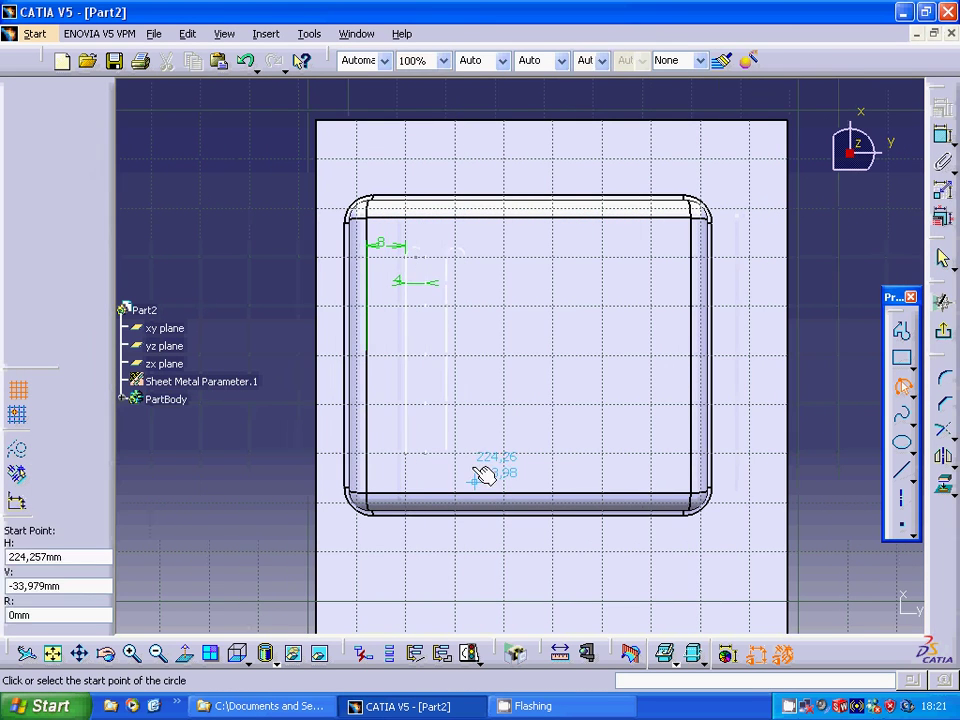
pyautogui.click(412, 452)
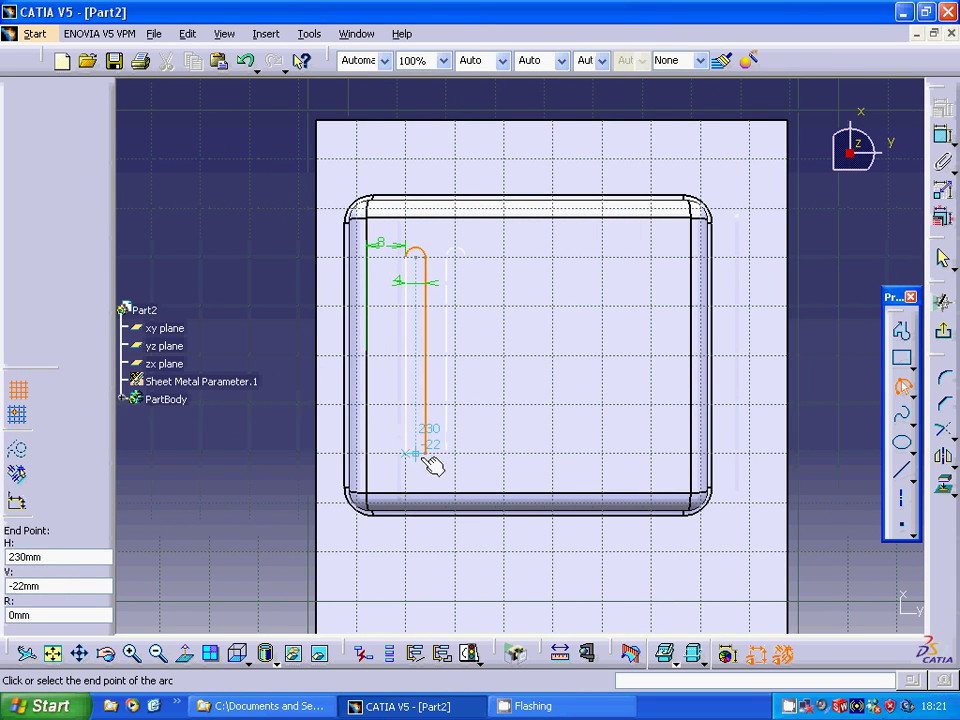
pyautogui.click(437, 453)
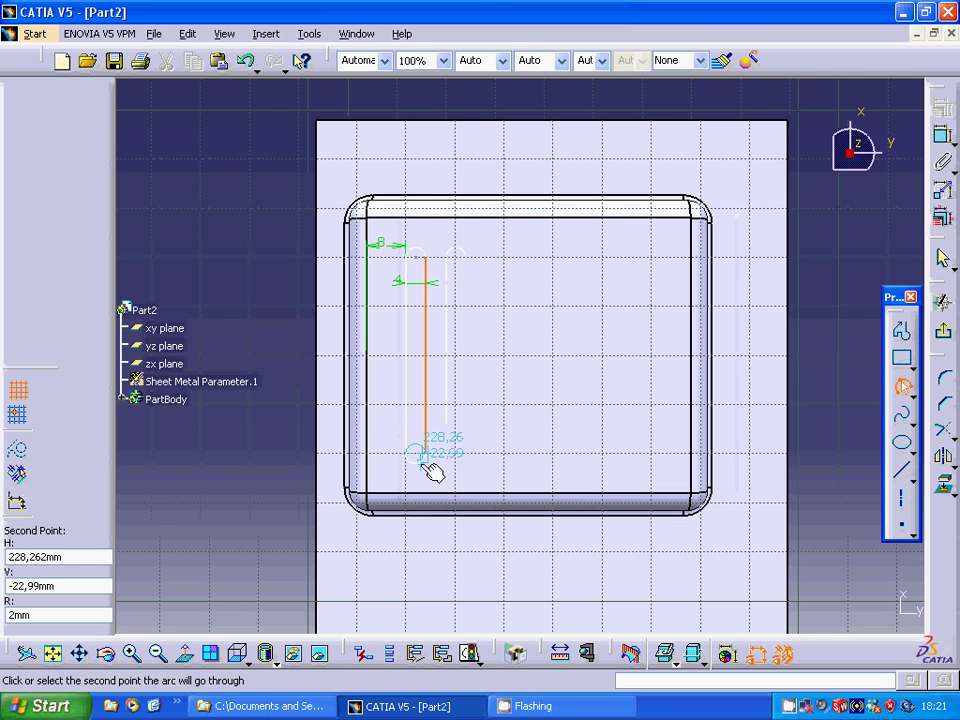
pyautogui.click(427, 462)
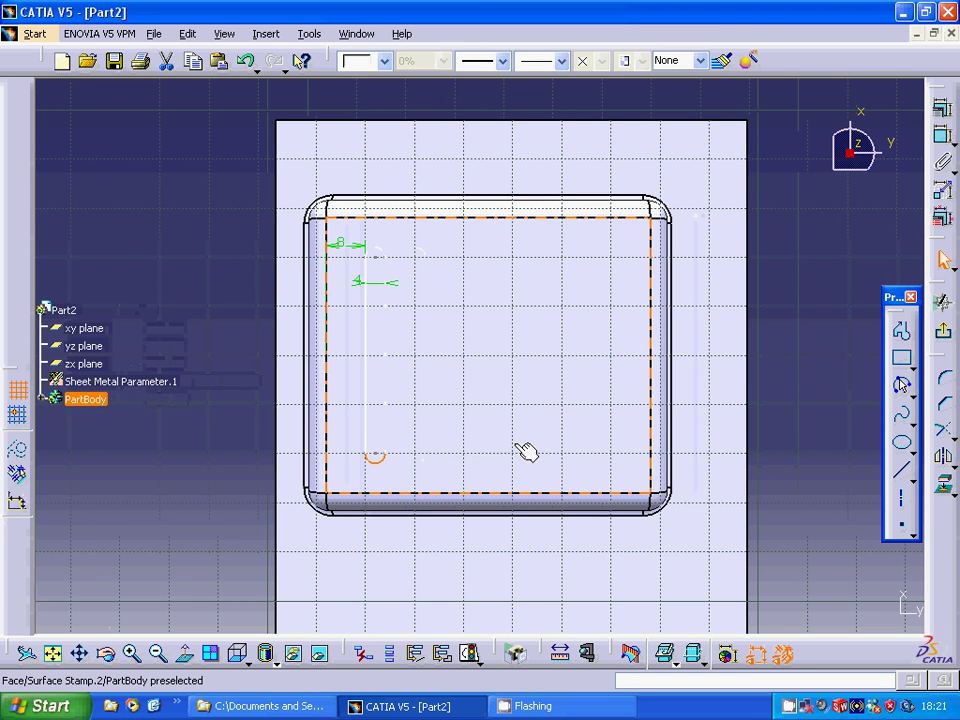
pyautogui.click(944, 336)
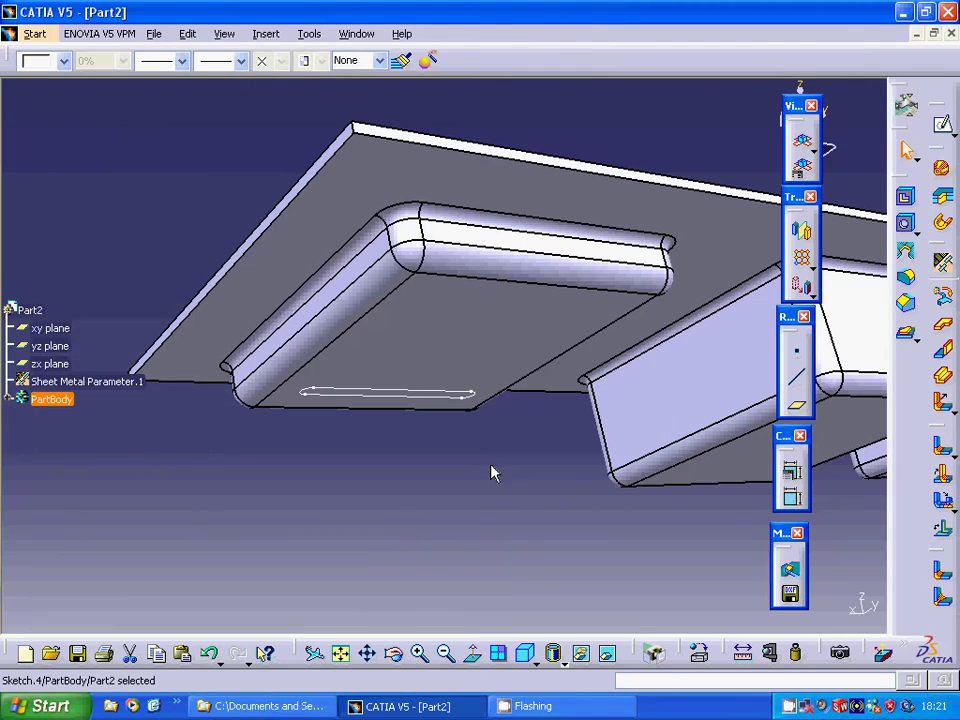
# Start a surface stamp from the slot sketch with radius R1 and radius R2 both set to 1 mm, and preview it.
pyautogui.click(906, 335)
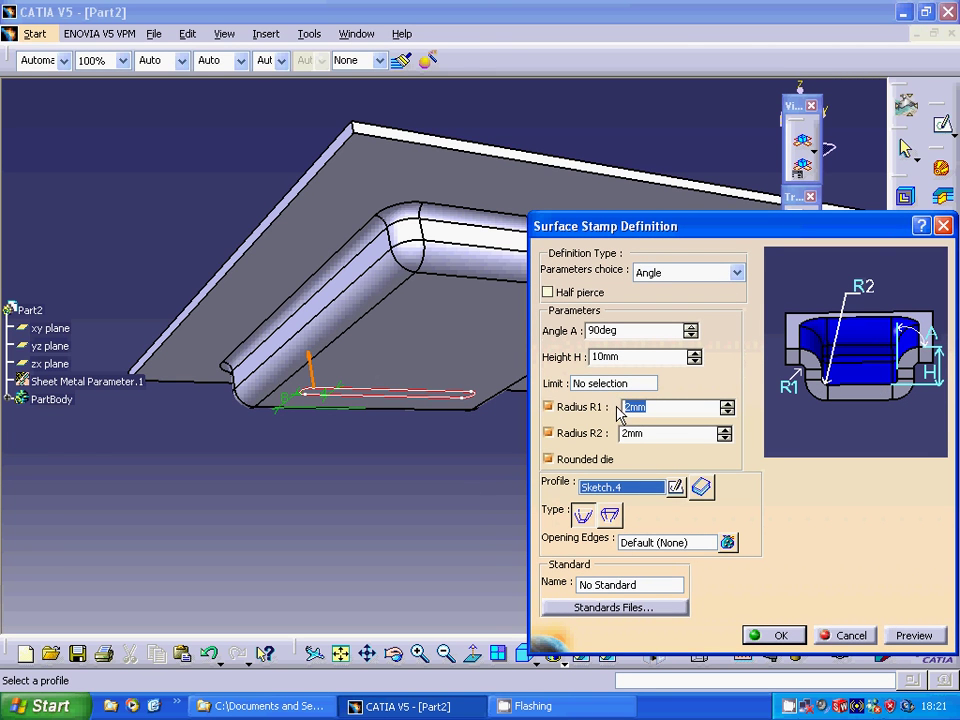
pyautogui.write('2')
pyautogui.write('1')
pyautogui.press('Return')
pyautogui.click(666, 435)
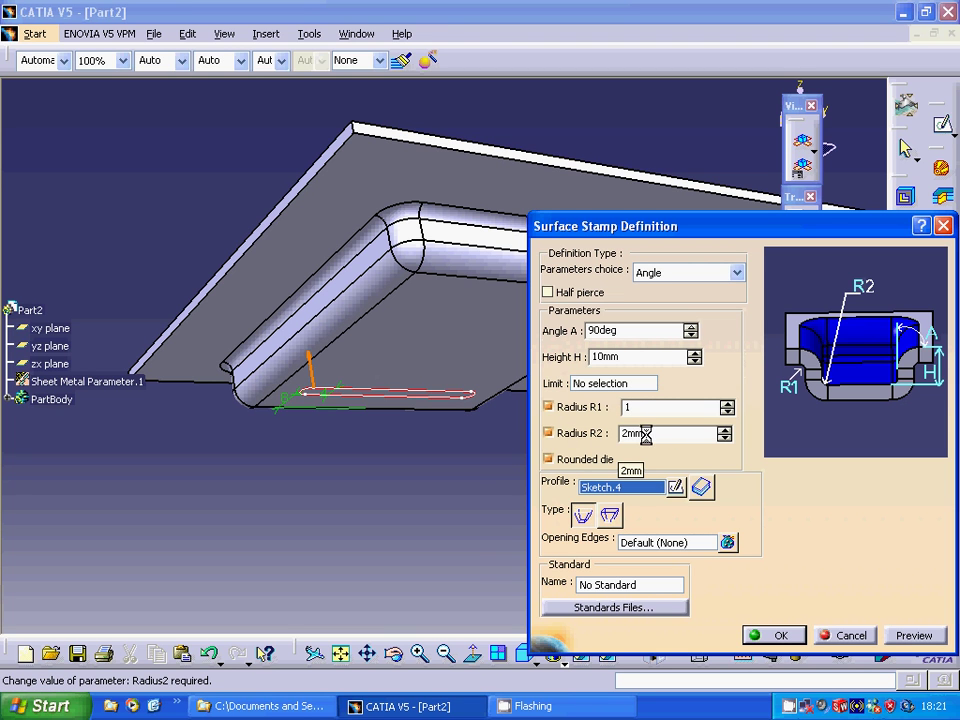
pyautogui.press('Return')
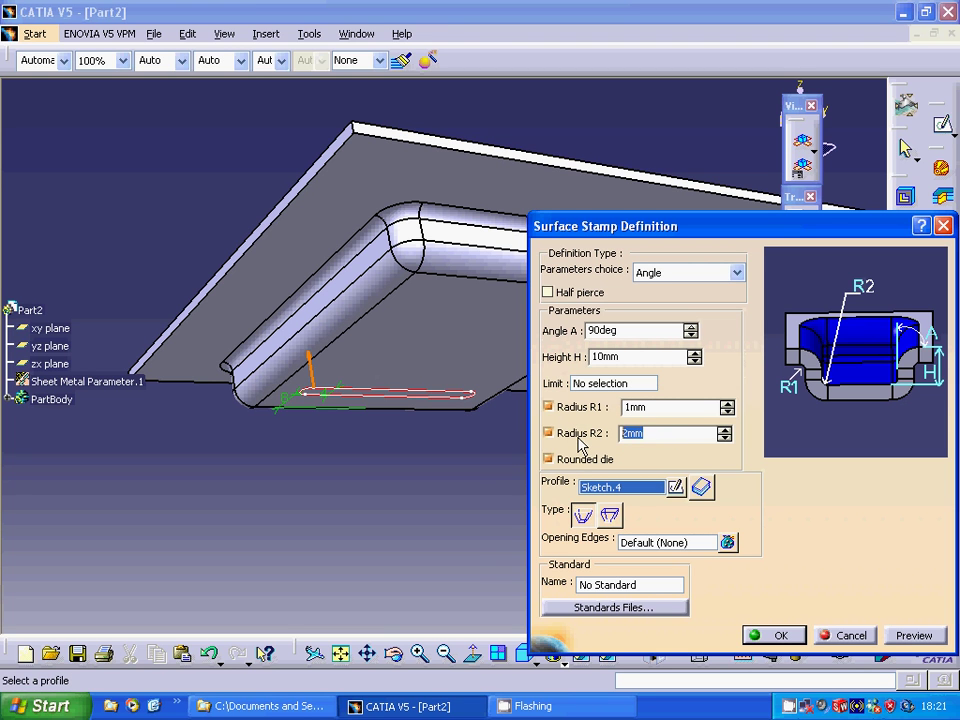
pyautogui.write('1')
pyautogui.click(916, 635)
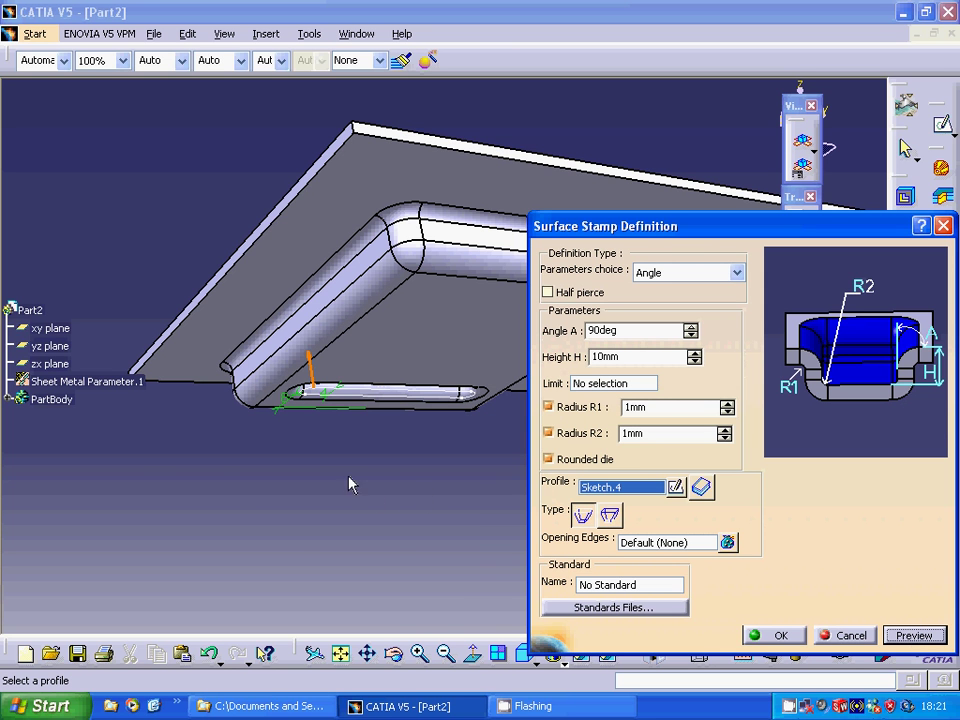
# Set the slot stamp's height to 5 mm and create the stamp.
pyautogui.moveTo(351, 482); pyautogui.dragTo(443, 587, button='middle')
pyautogui.doubleClick(621, 362)
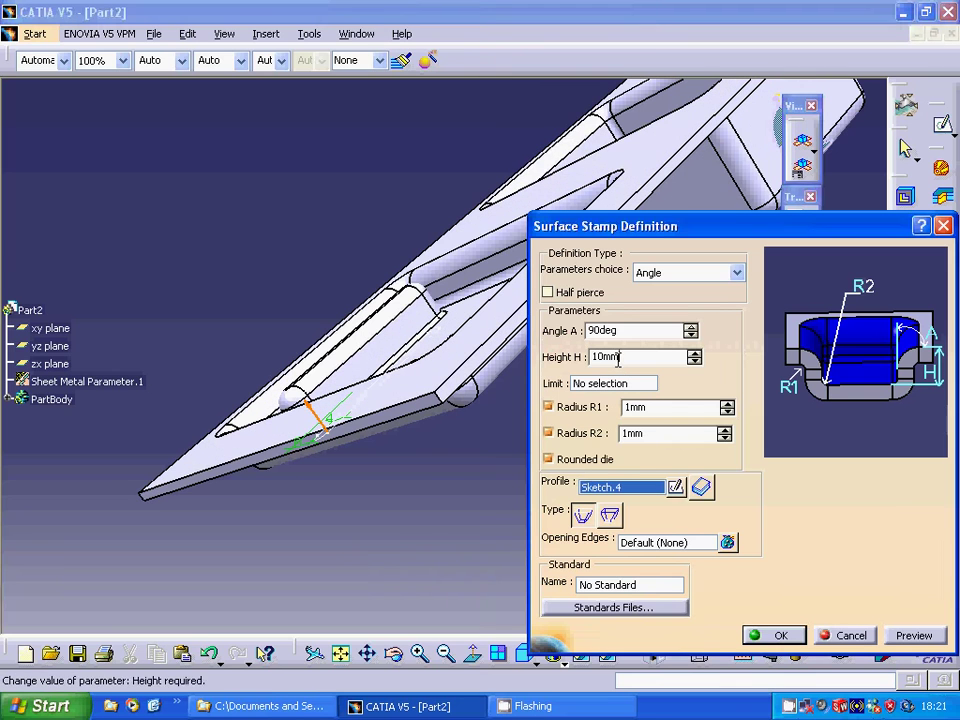
pyautogui.write('5')
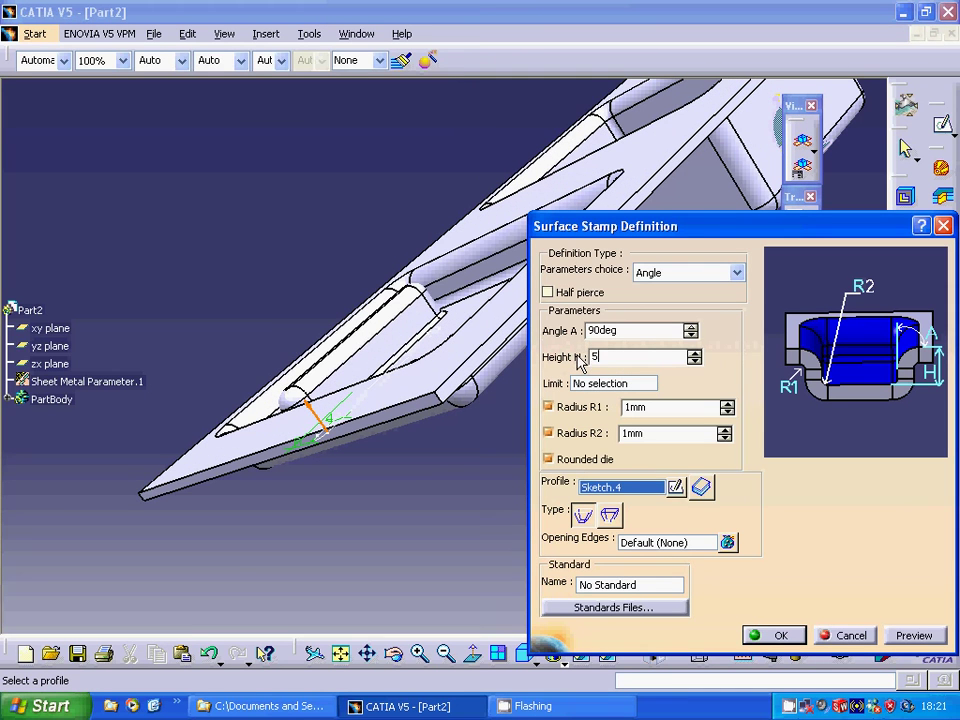
pyautogui.click(914, 636)
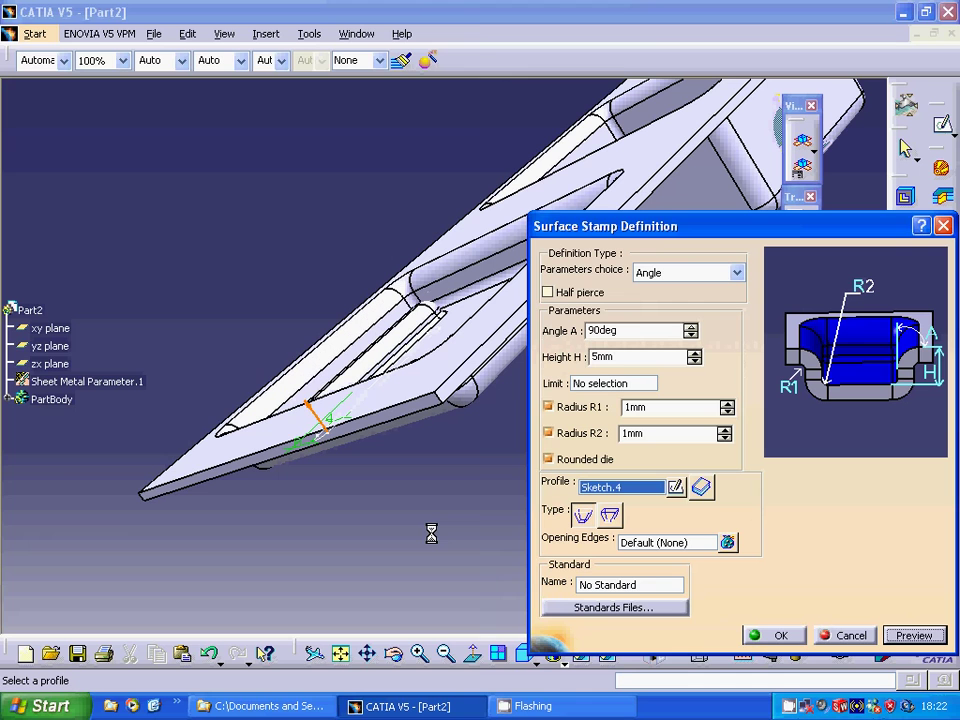
pyautogui.click(778, 636)
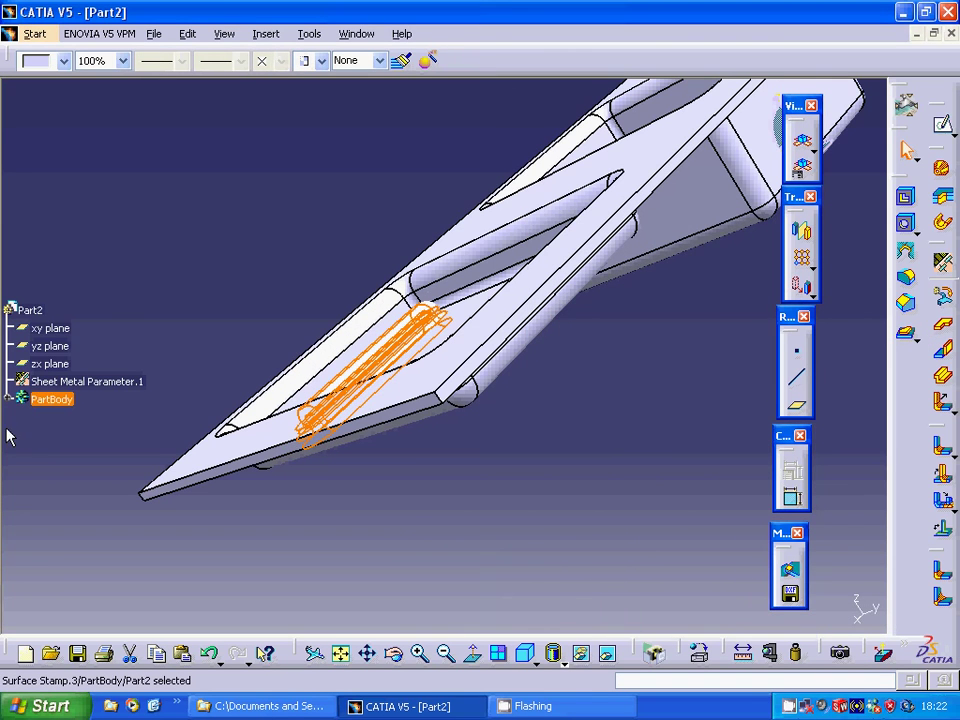
# Start a rectangular pattern of Surface Stamp.3, using the shallow stamp's inner floor edge perpendicular to the slot as the reference direction.
pyautogui.scroll(-3, 32, 420)
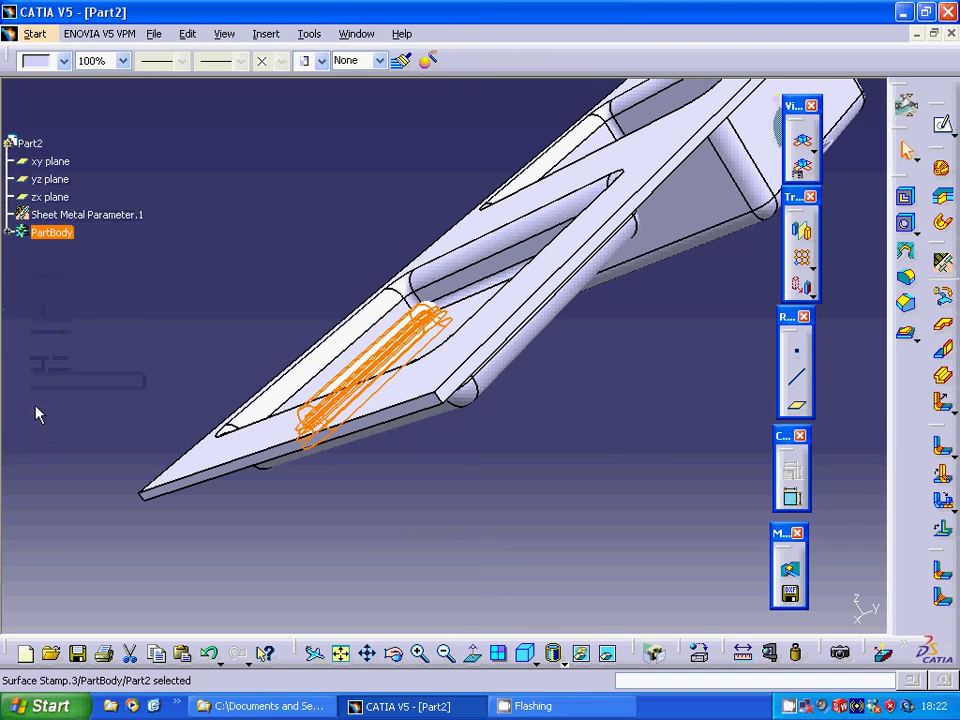
pyautogui.click(9, 232)
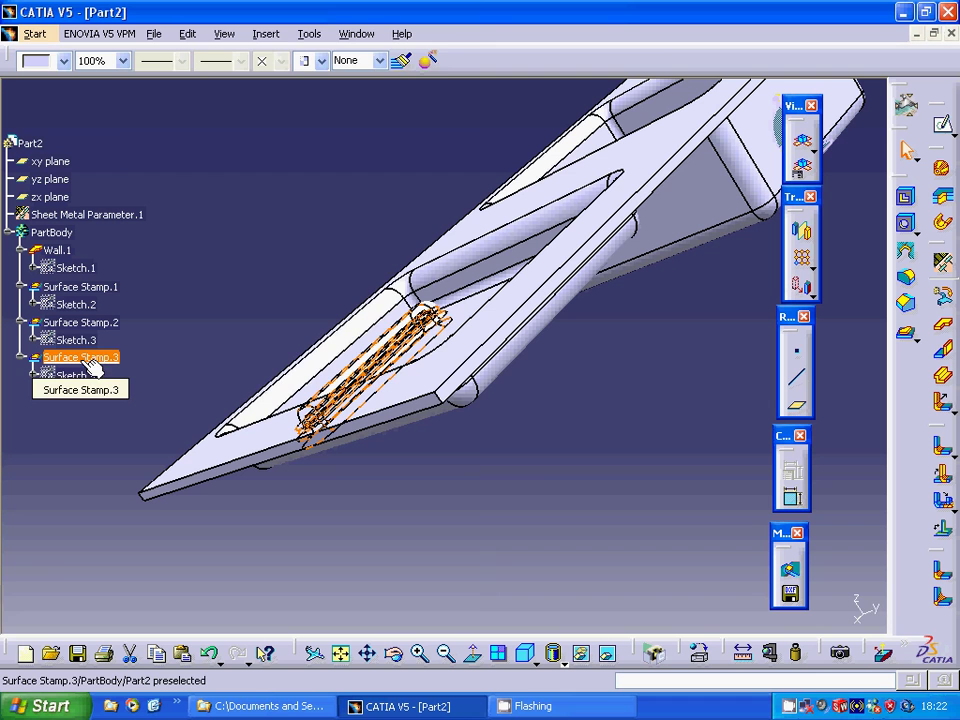
pyautogui.click(266, 33)
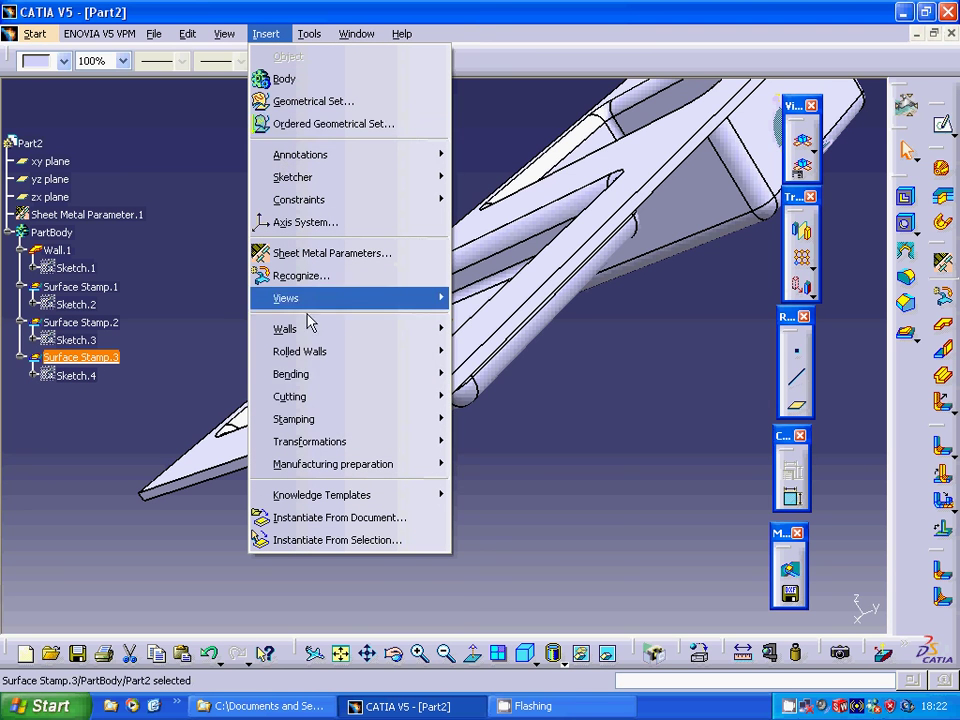
pyautogui.moveTo(311, 441)
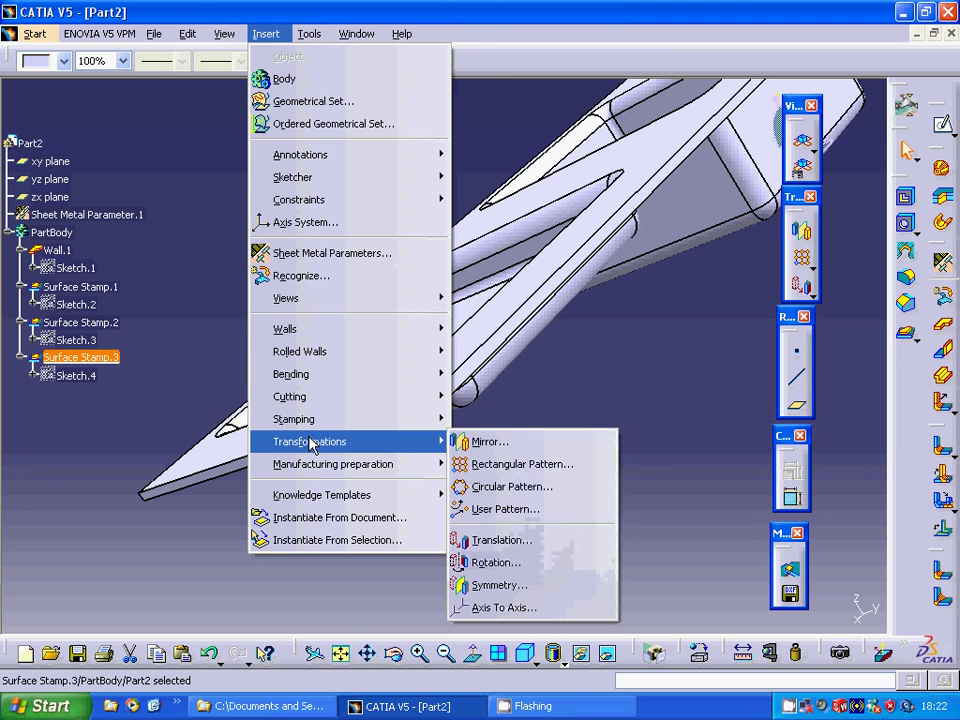
pyautogui.click(500, 465)
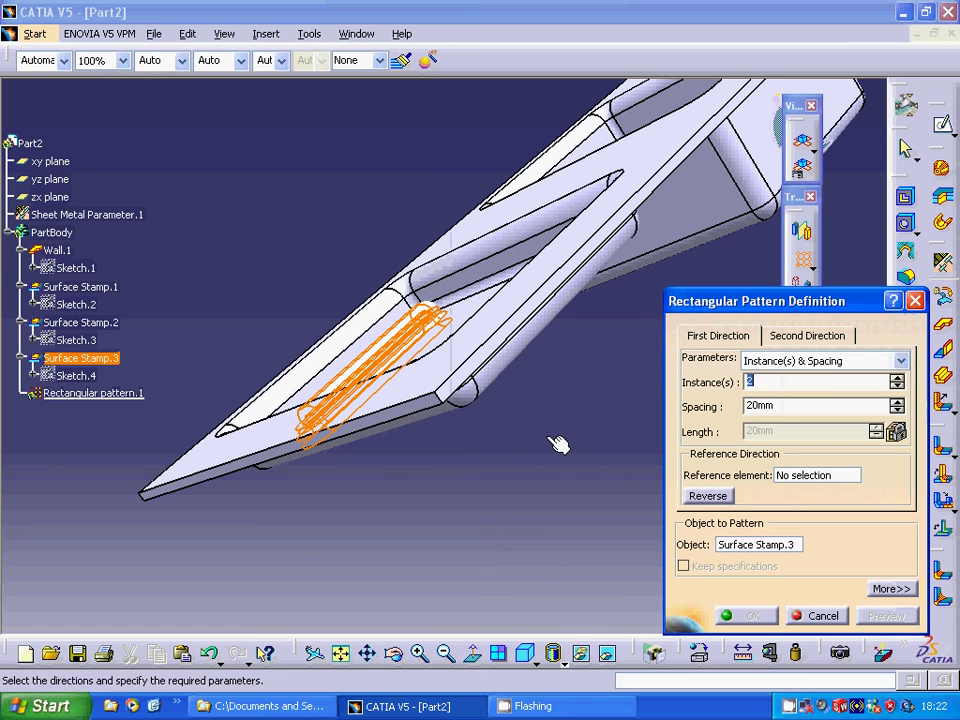
pyautogui.moveTo(535, 441); pyautogui.dragTo(600, 515, button='middle')
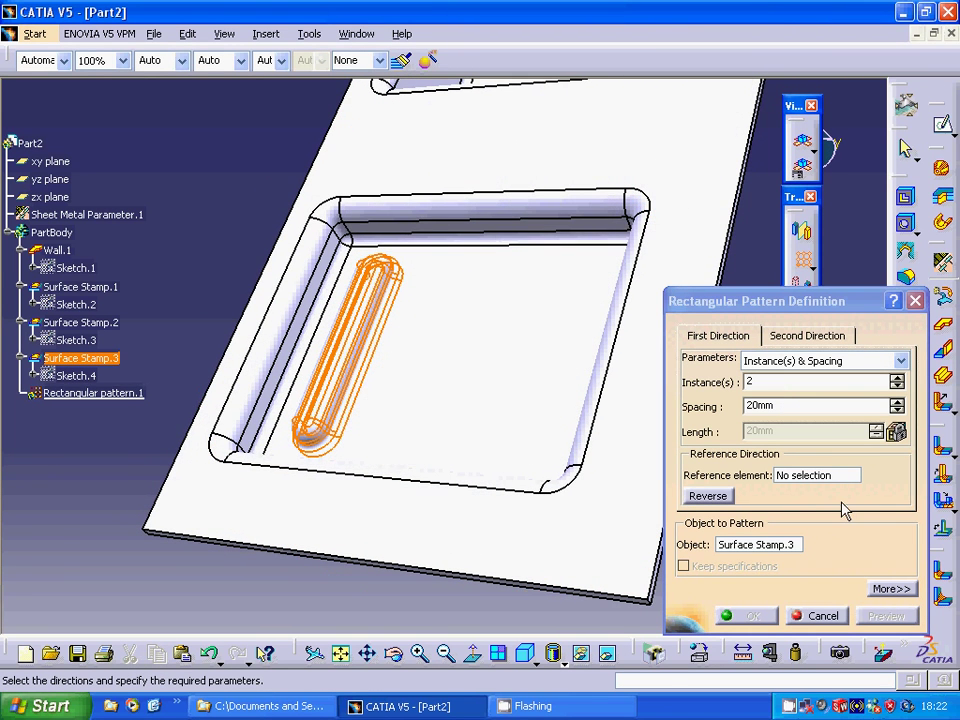
pyautogui.click(815, 478)
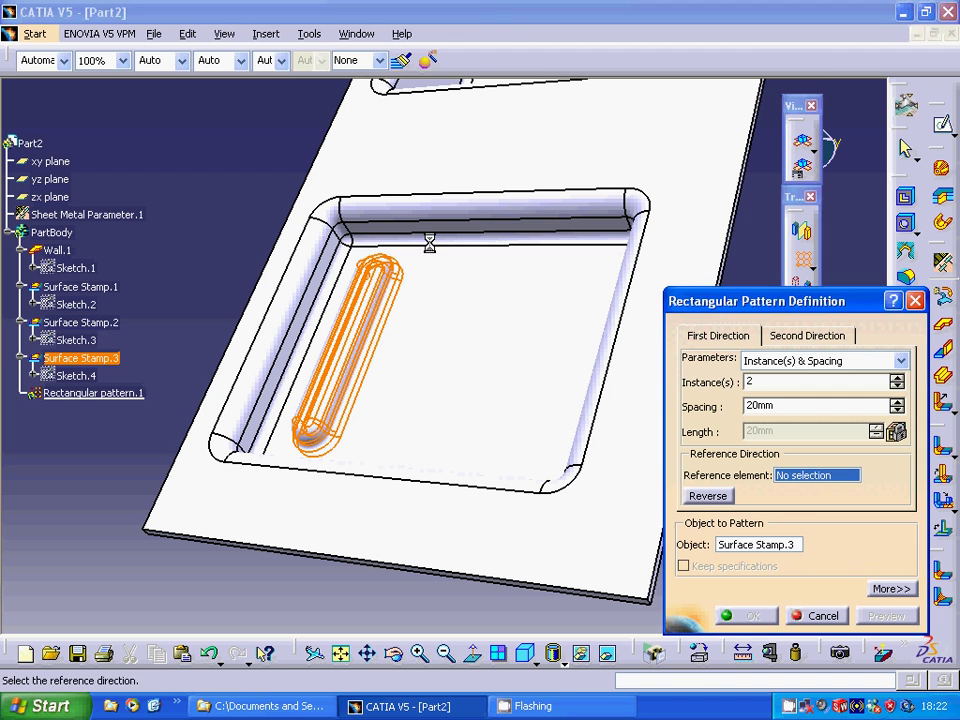
pyautogui.click(500, 250)
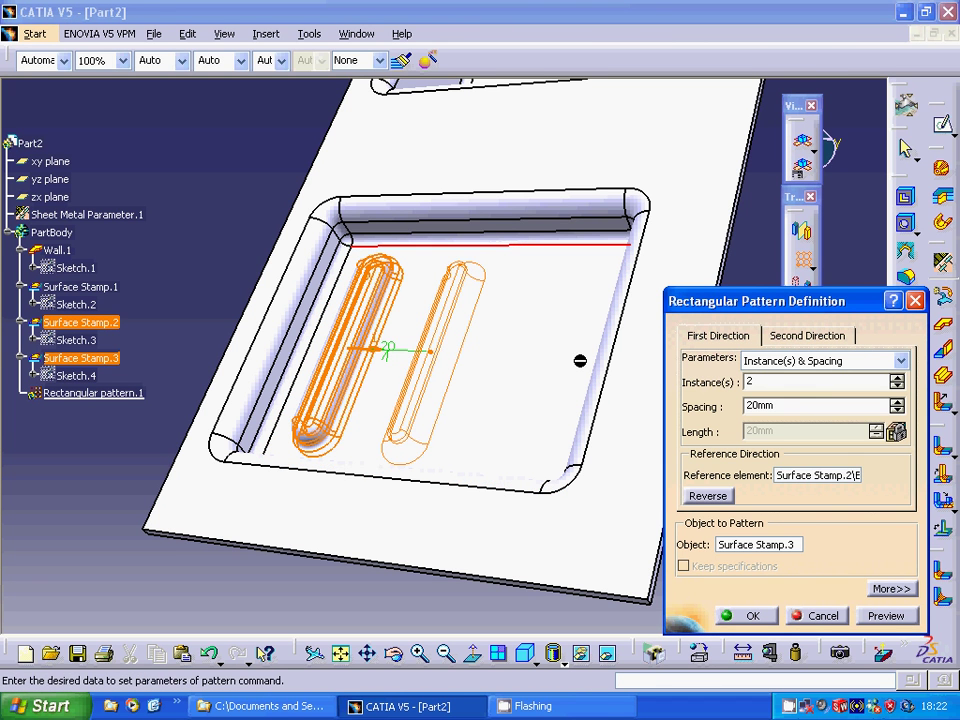
# Try to build the slot stamp pattern with 6 instances at 10 mm spacing.
pyautogui.moveTo(800, 405); pyautogui.dragTo(669, 403)
pyautogui.write('10')
pyautogui.click(885, 615)
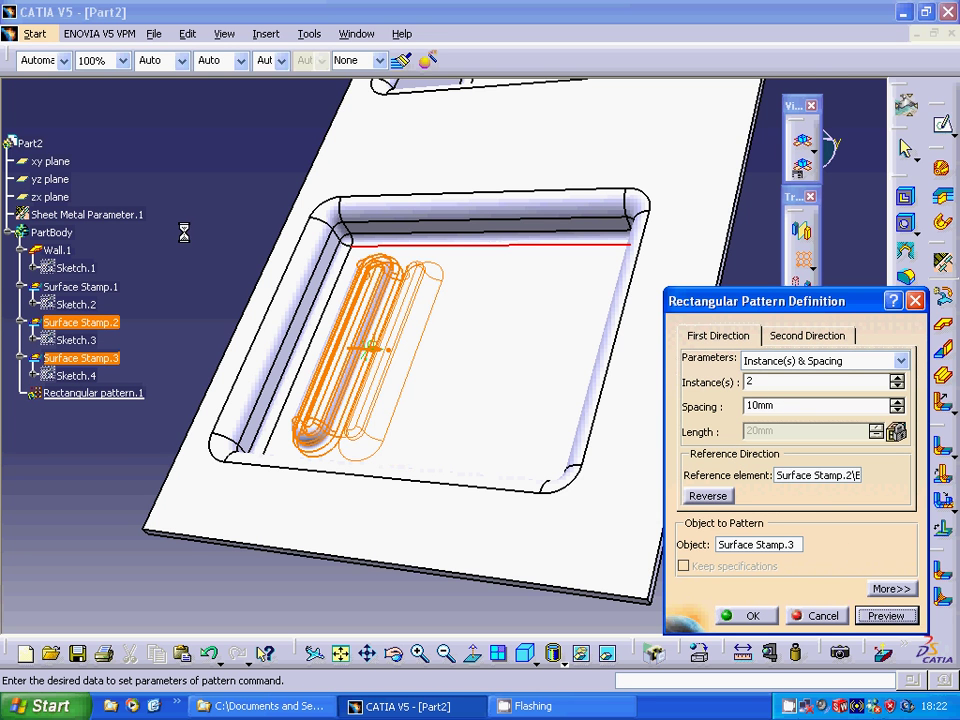
pyautogui.moveTo(184, 232); pyautogui.dragTo(183, 219, button='middle')
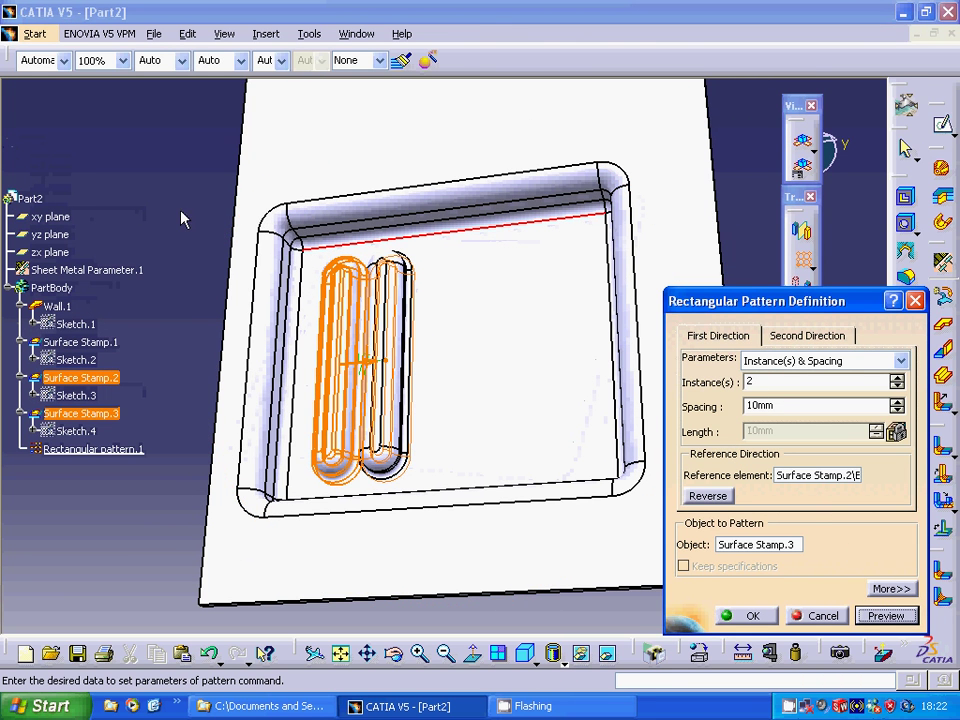
pyautogui.click(897, 378)
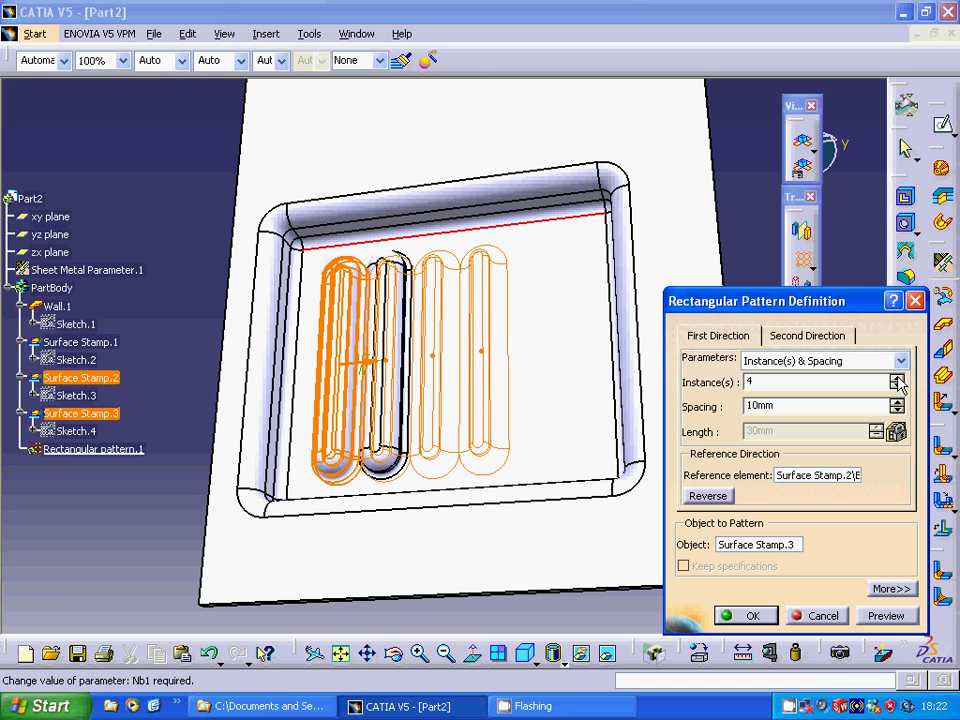
pyautogui.click(897, 378)
pyautogui.click(897, 378)
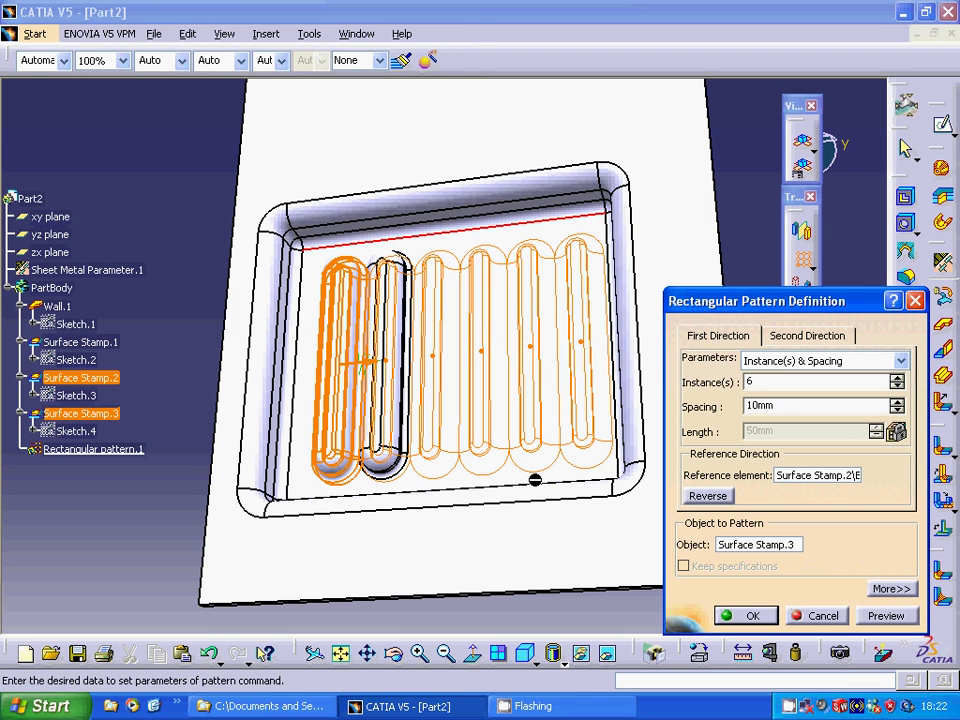
pyautogui.click(745, 615)
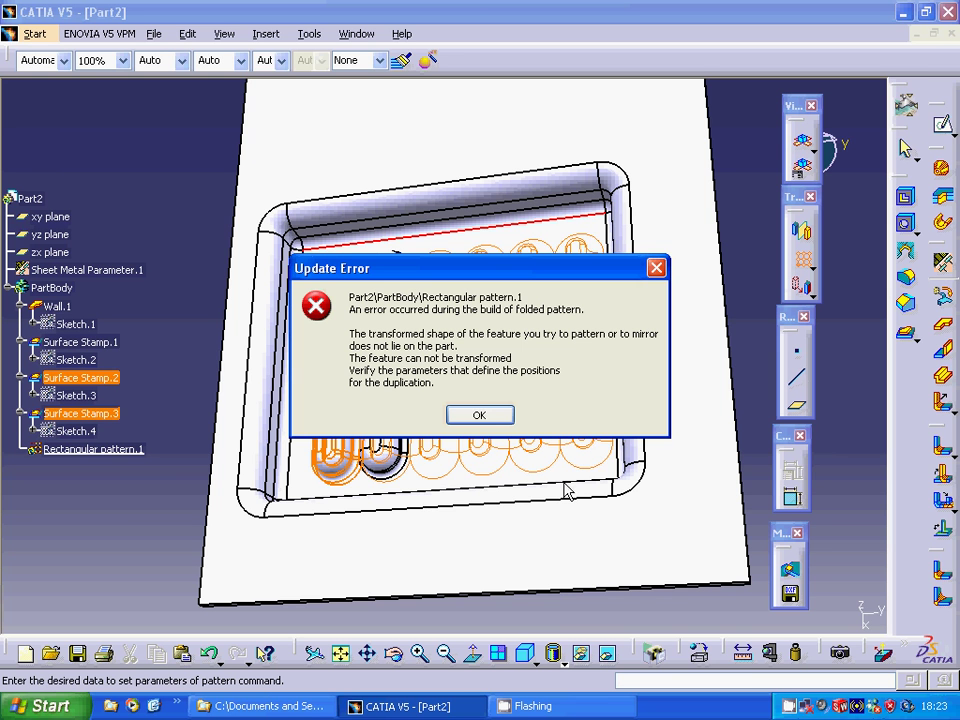
pyautogui.click(481, 416)
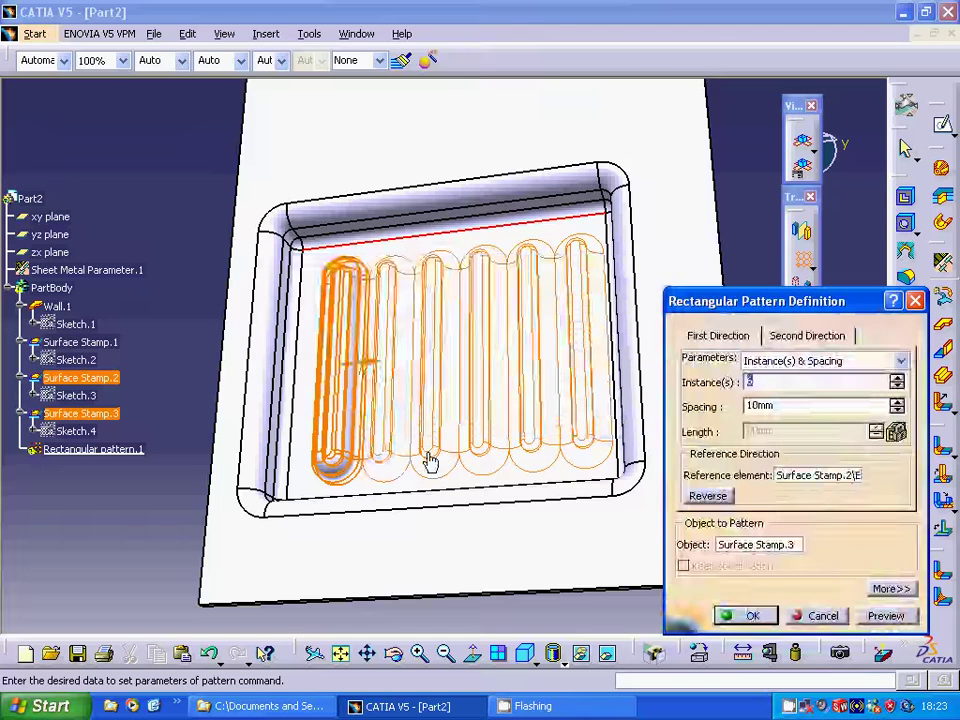
# Set the slot stamp pattern to 5 instances at 12 mm spacing and create it.
pyautogui.write('6')
pyautogui.press('Tab')
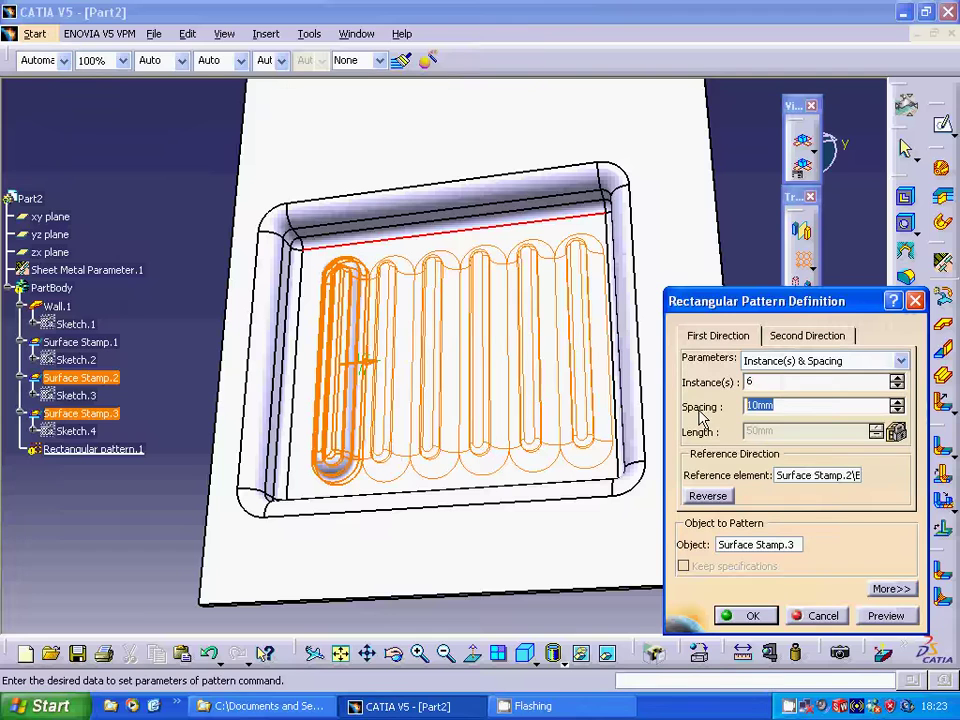
pyautogui.write('12')
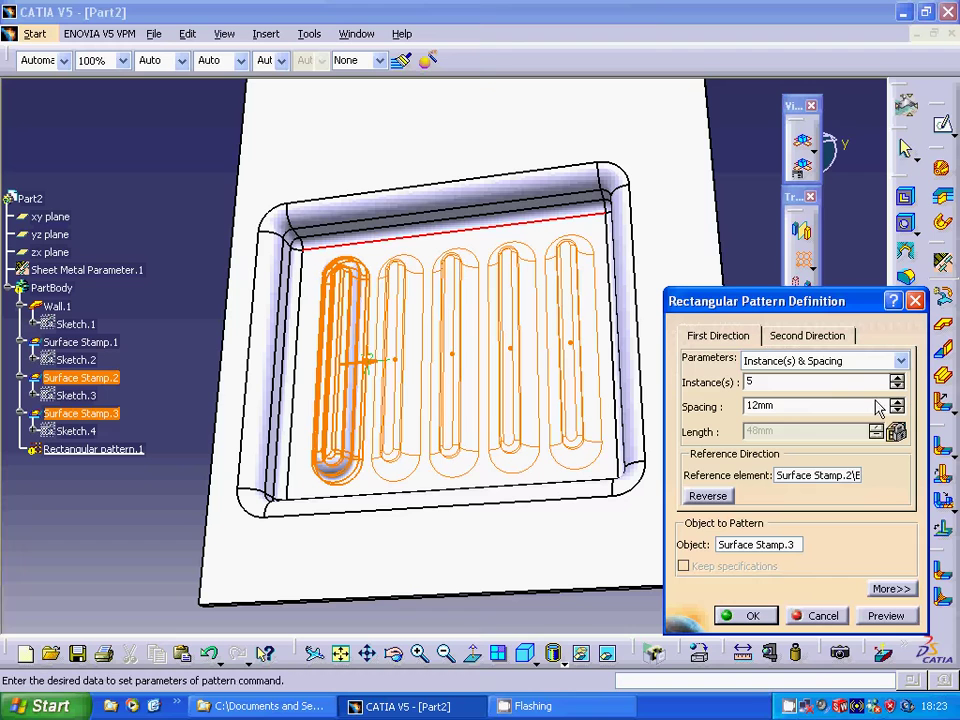
pyautogui.click(754, 617)
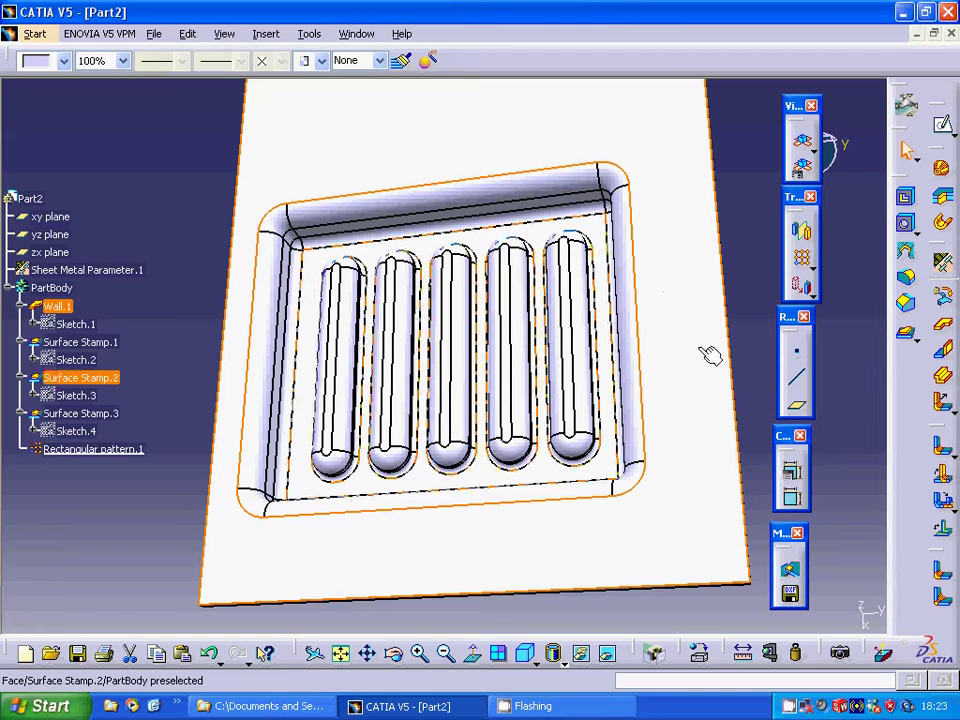
pyautogui.click(709, 355)
pyautogui.click(752, 290)
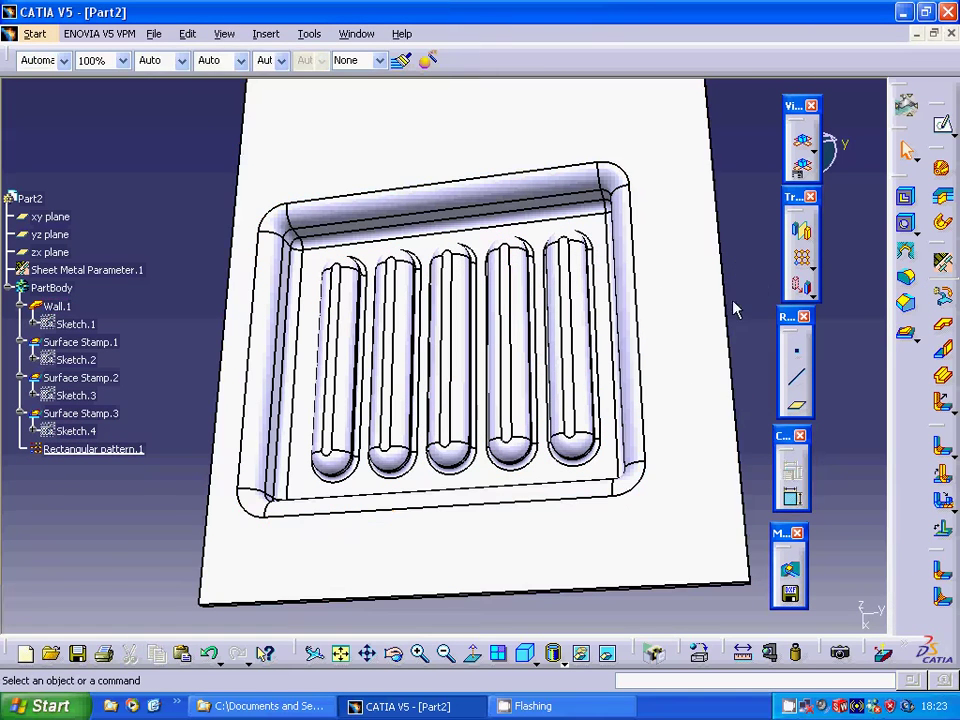
pyautogui.click(342, 655)
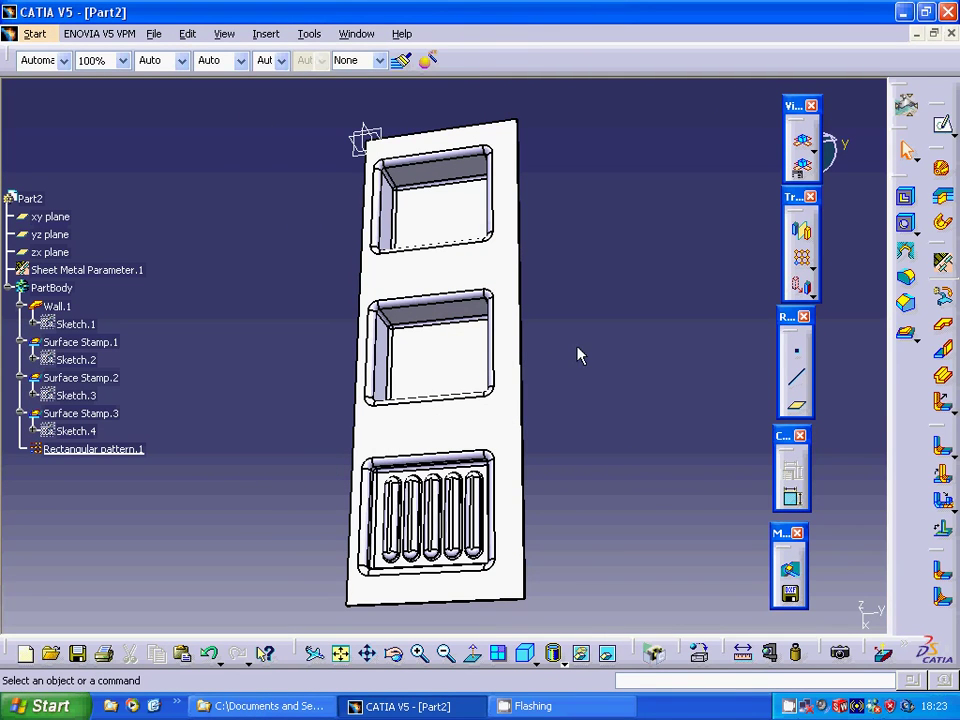
# Sketch a circle about 28 mm in diameter on the middle rectangular stamp's floor, with grid snapping on.
pyautogui.click(467, 352)
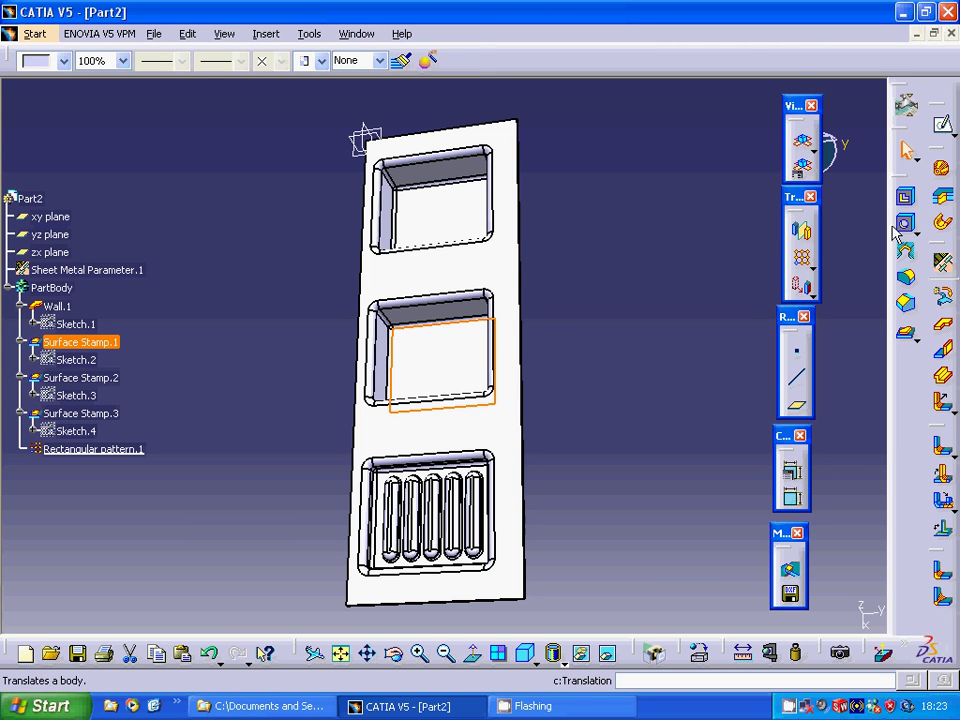
pyautogui.click(942, 124)
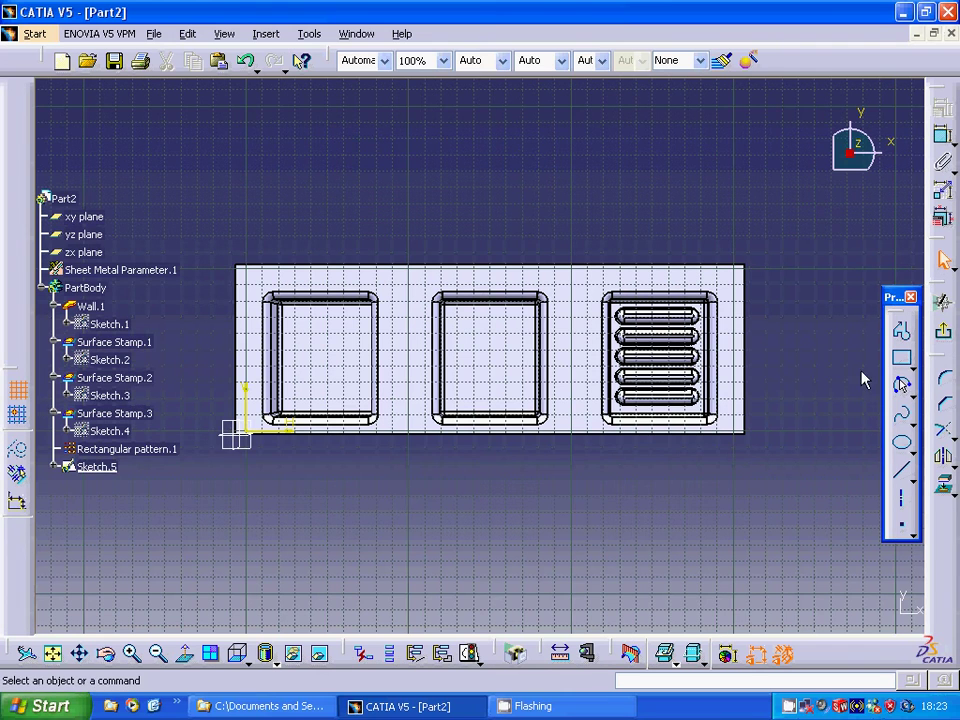
pyautogui.click(906, 390)
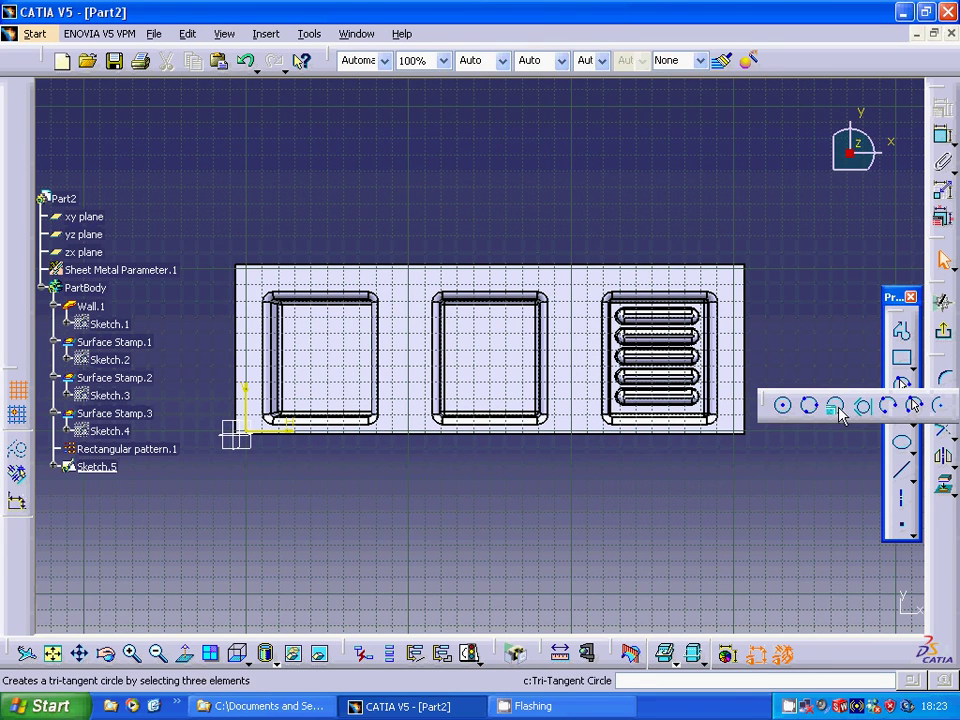
pyautogui.click(781, 407)
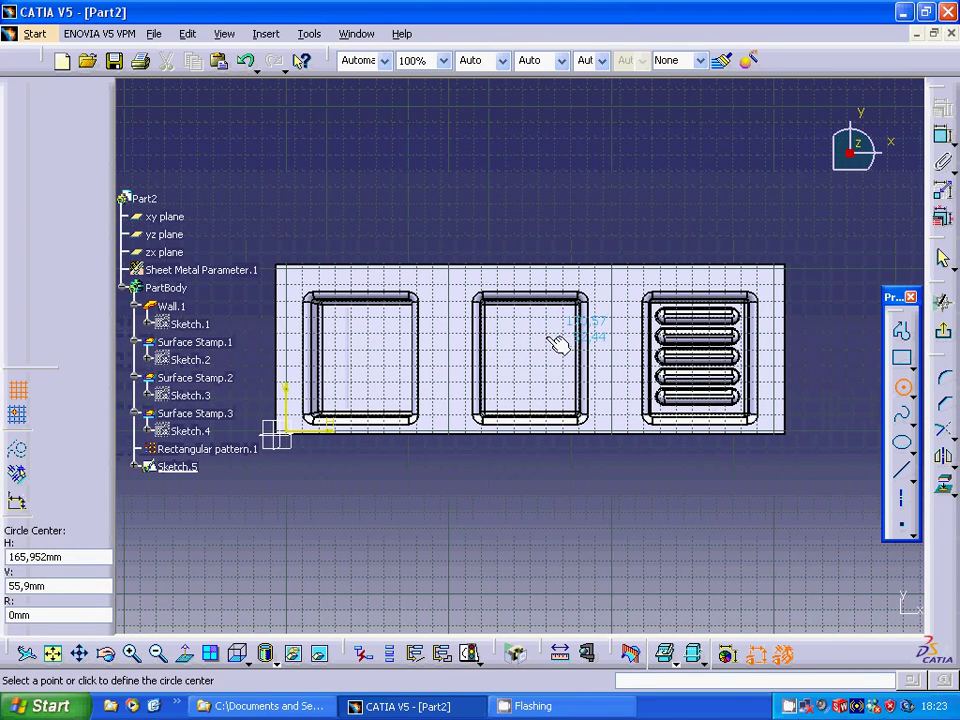
pyautogui.click(20, 418)
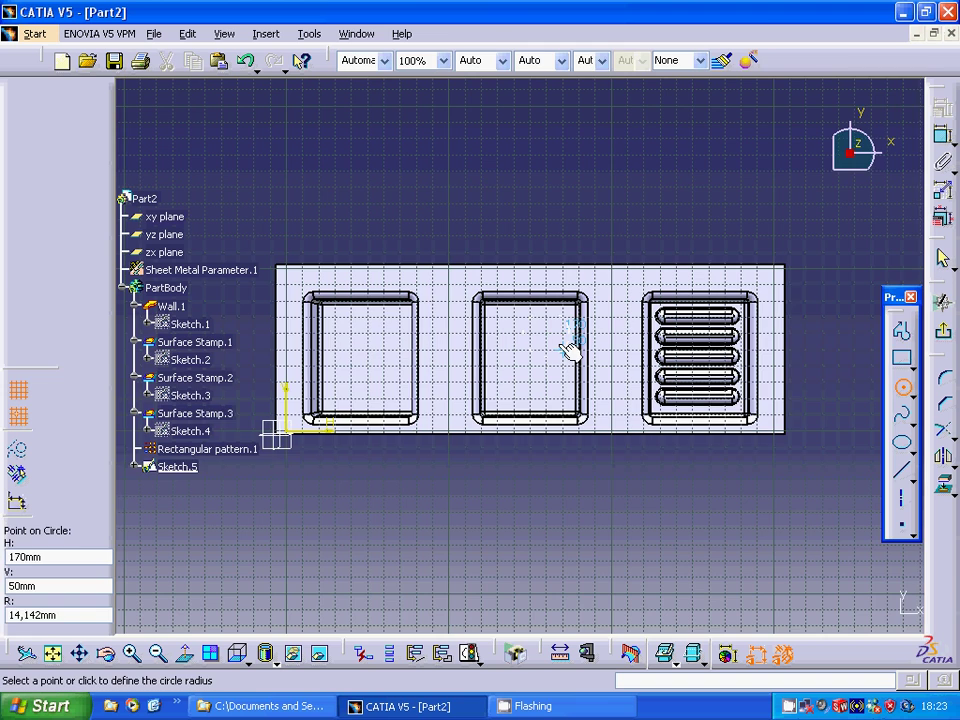
pyautogui.click(570, 348)
pyautogui.click(388, 653)
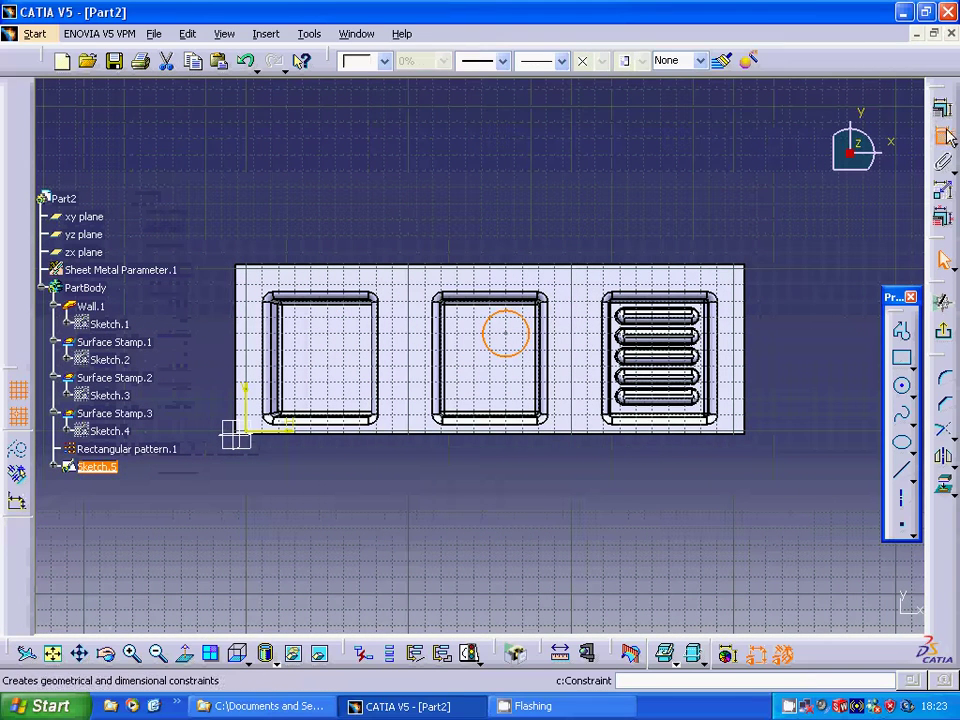
# Dimension the circle in the middle rectangular stamp and set its diameter to 20 mm.
pyautogui.click(505, 330)
pyautogui.doubleClick(575, 224)
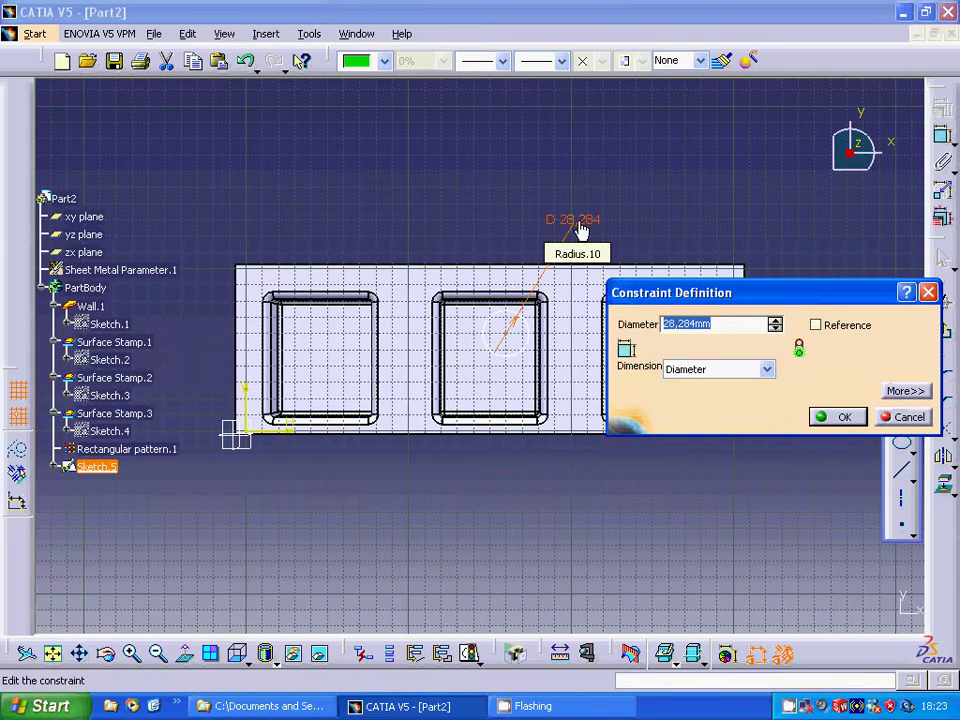
pyautogui.write('10')
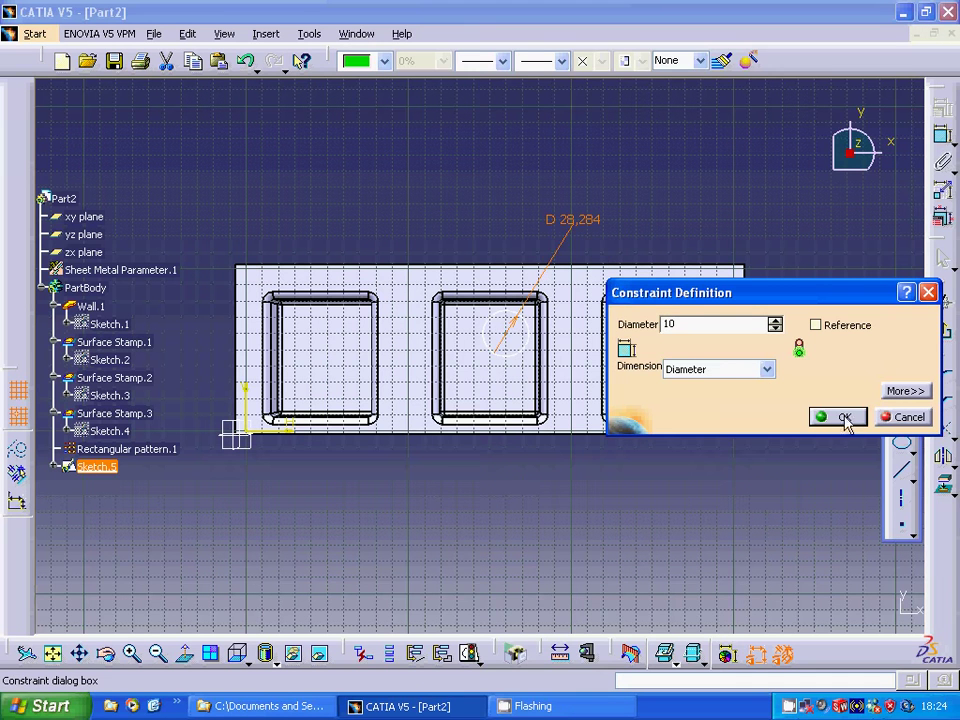
pyautogui.moveTo(684, 324); pyautogui.dragTo(664, 321)
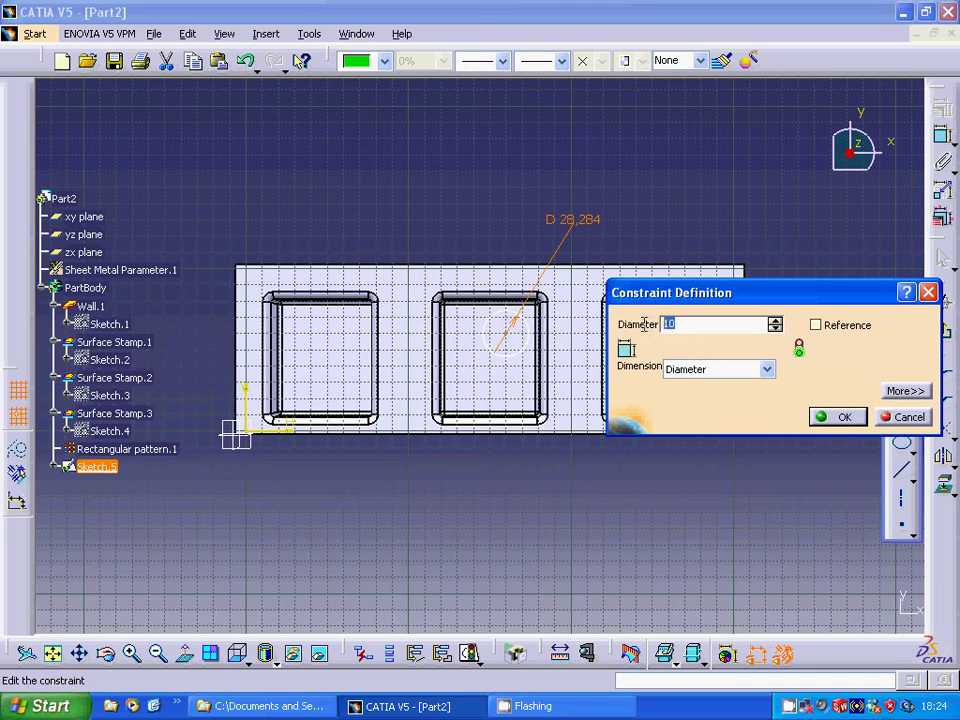
pyautogui.write('20')
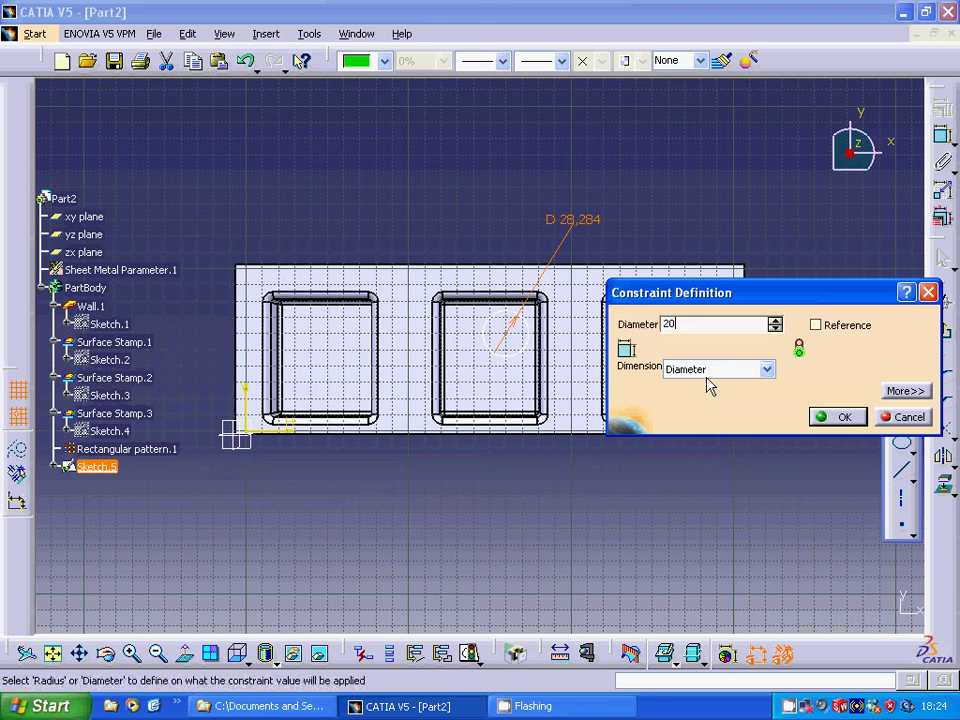
pyautogui.click(831, 416)
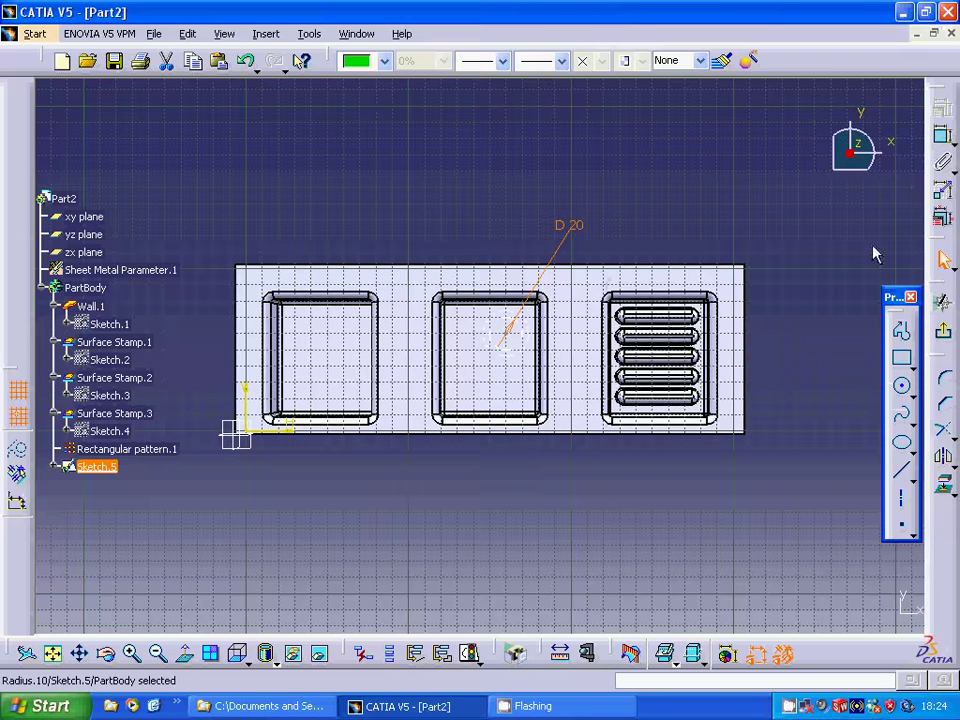
# Draw a second circle in the first rectangular stamp, level with the 20 mm circle, and finish the sketch.
pyautogui.click(901, 386)
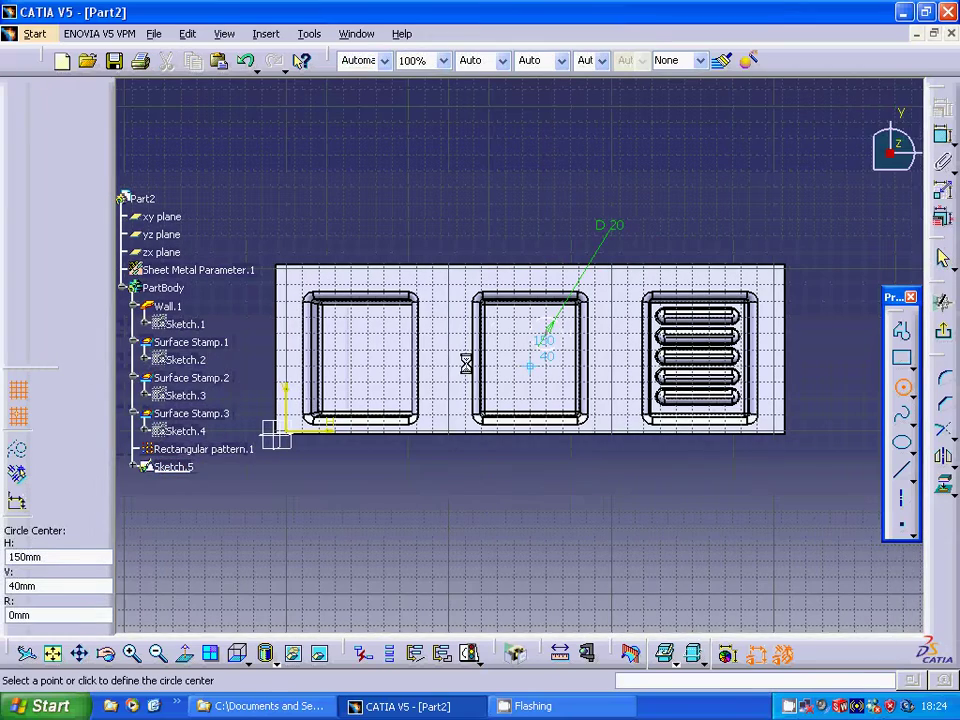
pyautogui.click(384, 334)
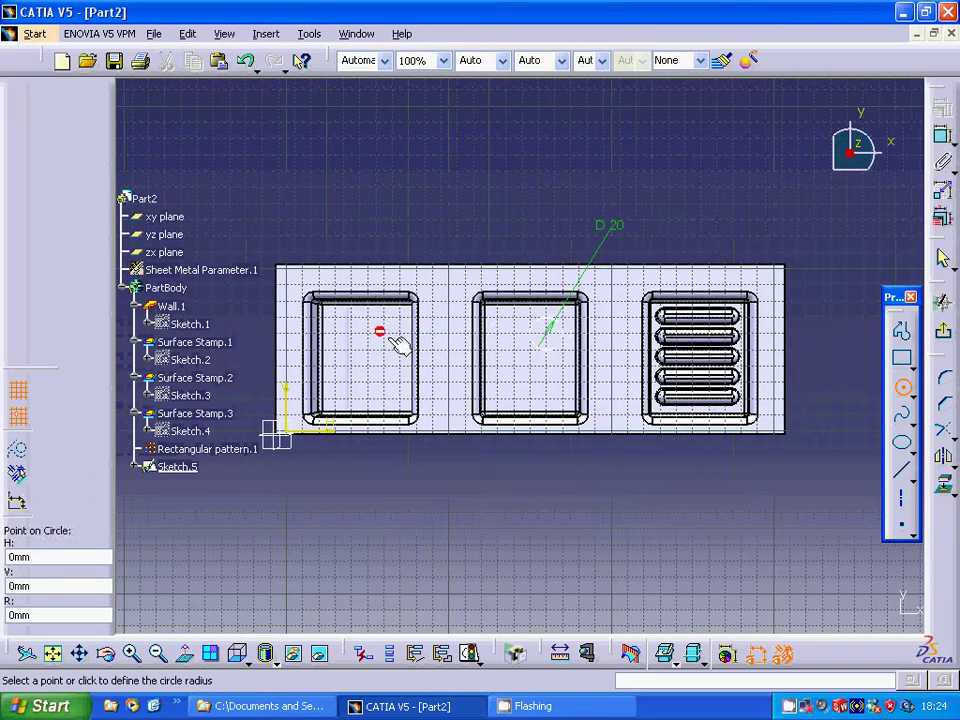
pyautogui.click(400, 336)
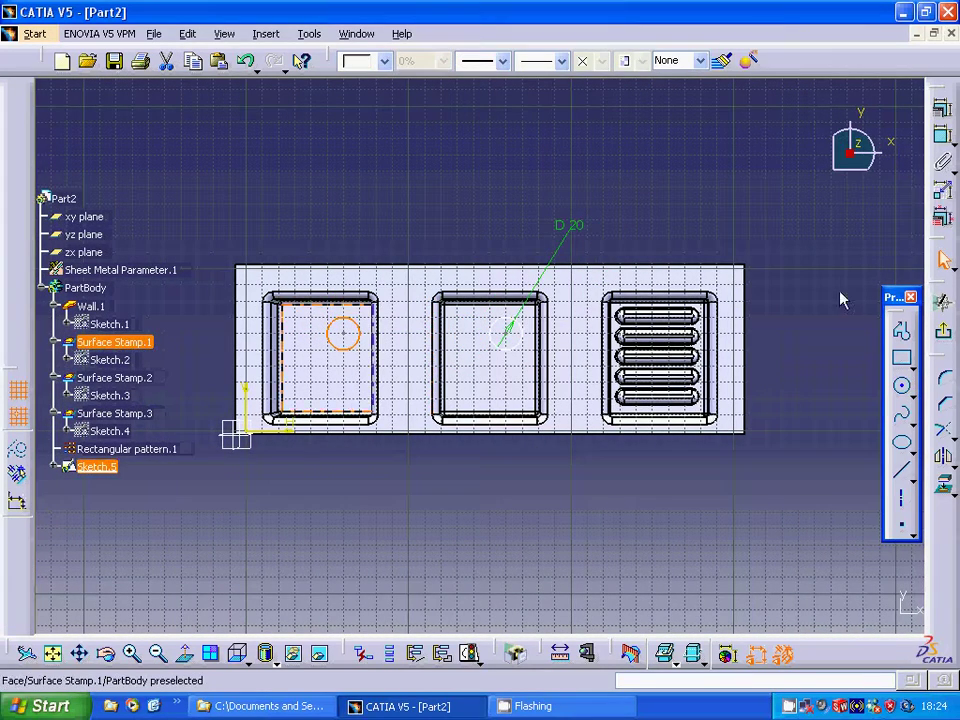
pyautogui.click(942, 332)
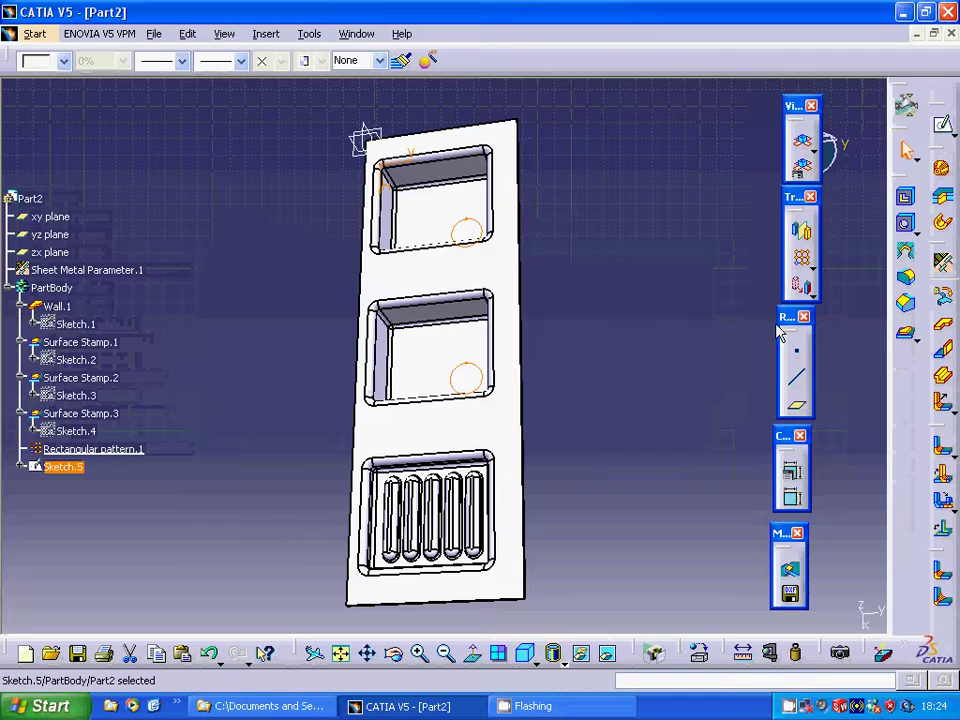
# Create a 5 mm high surface stamp at 90° from the two-circle sketch, with 1 mm R1 and R2 radii.
pyautogui.click(905, 340)
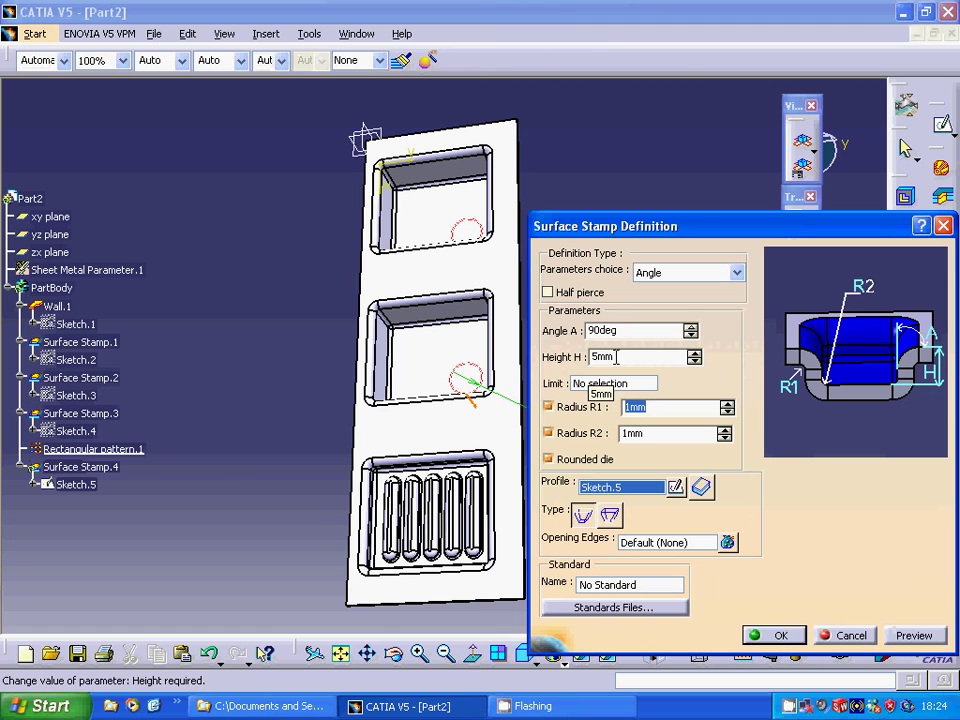
pyautogui.moveTo(210, 343); pyautogui.dragTo(285, 180, button='middle')
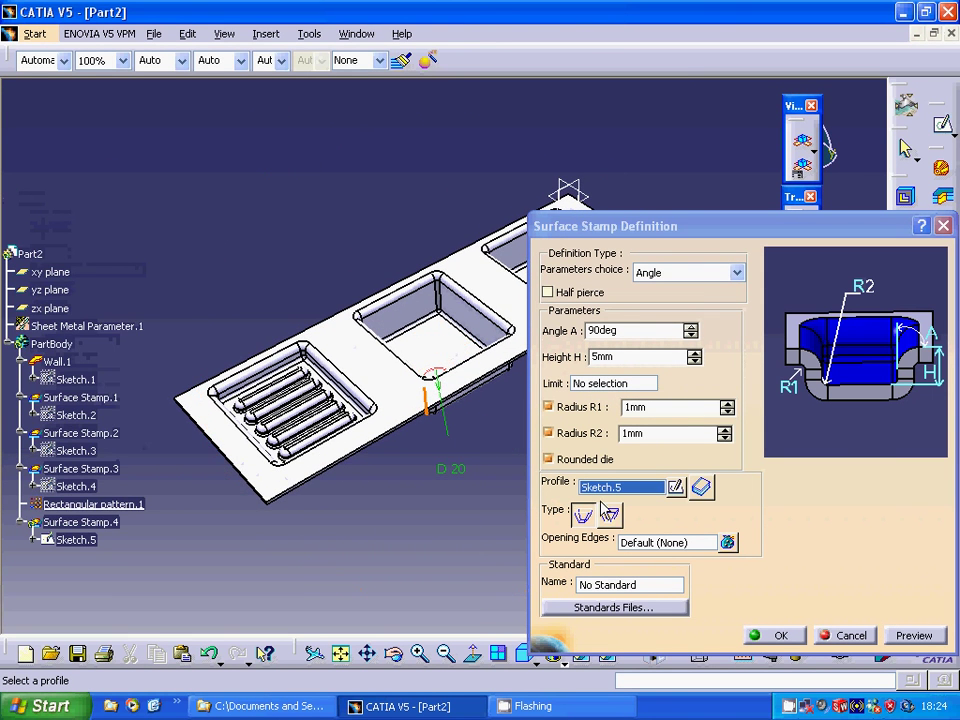
pyautogui.click(914, 635)
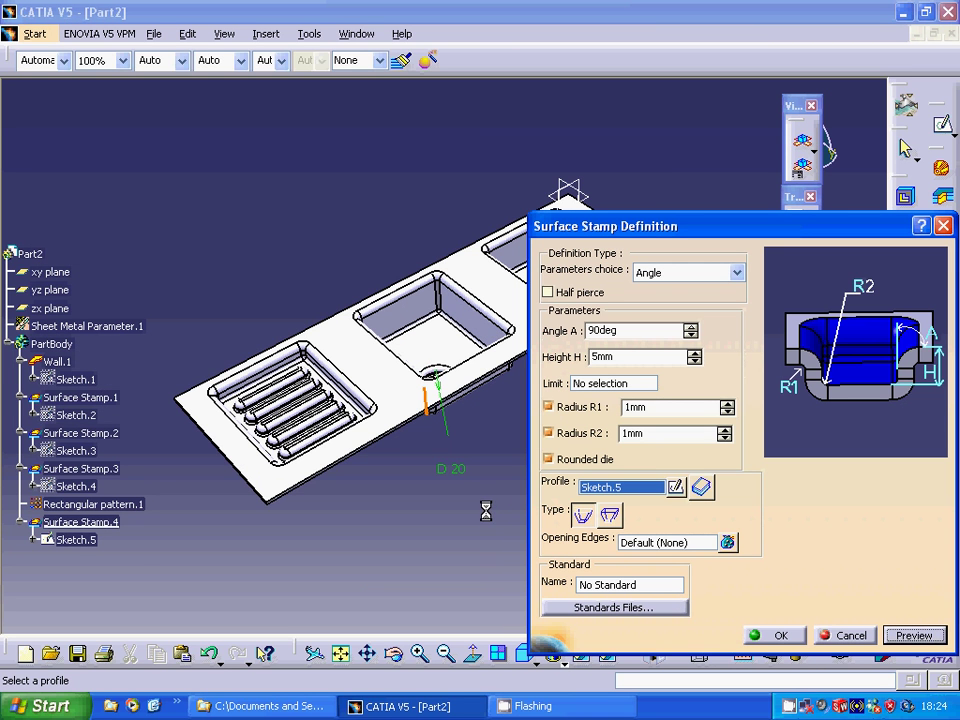
pyautogui.moveTo(454, 489); pyautogui.dragTo(474, 553, button='middle')
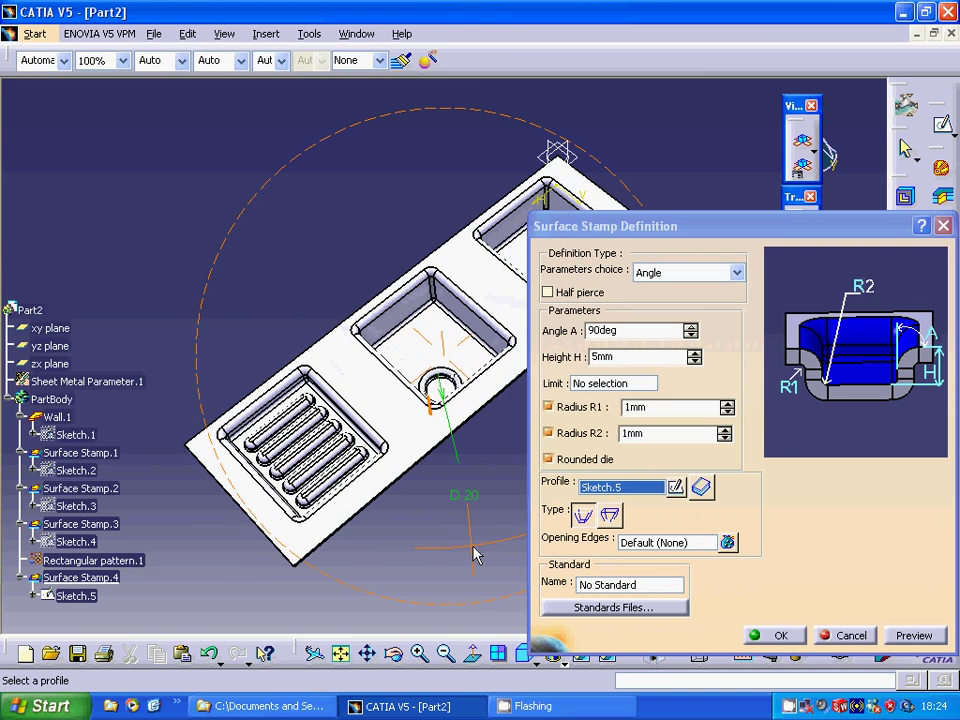
pyautogui.click(777, 637)
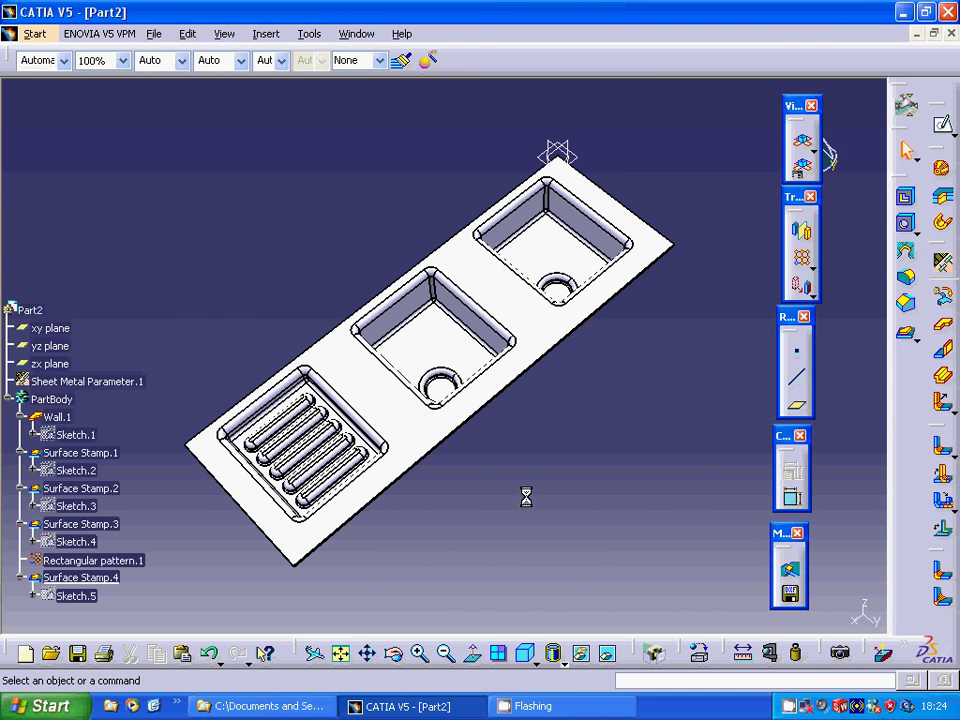
# Start a 2 mm diameter blind hole on the circular stamp's floor in the middle basin and open its positioning sketch.
pyautogui.moveTo(530, 505); pyautogui.dragTo(596, 559, button='middle')
pyautogui.click(445, 390)
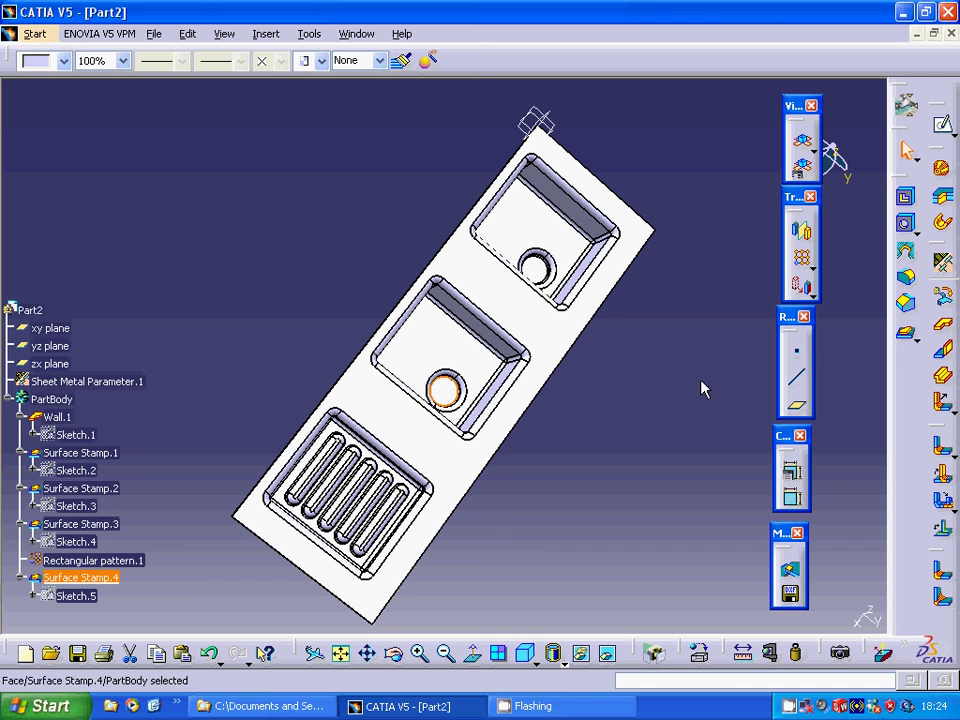
pyautogui.click(906, 224)
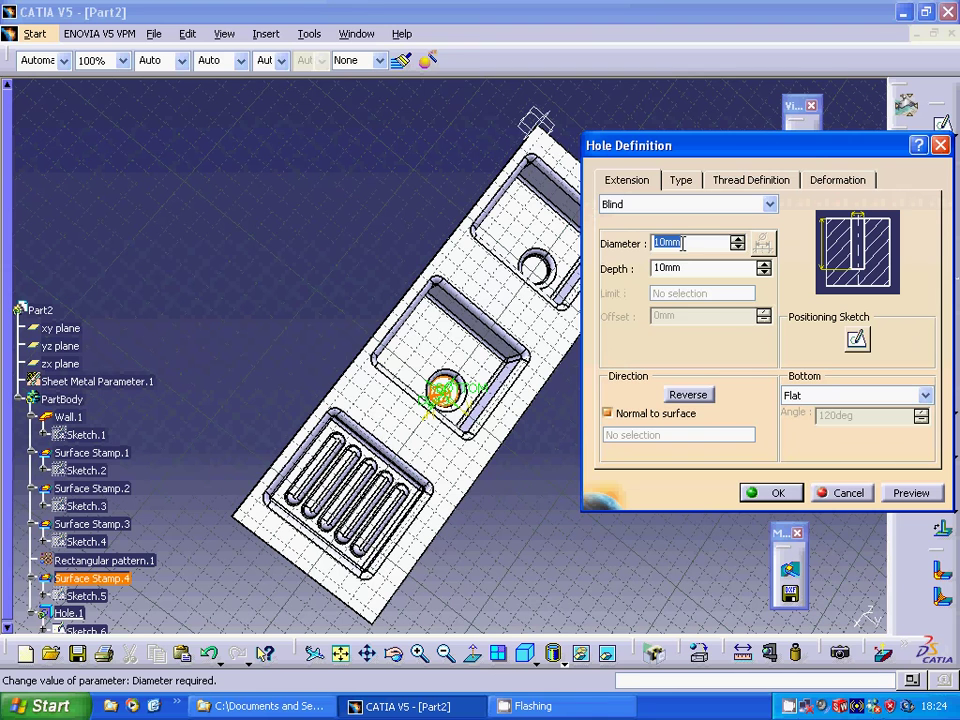
pyautogui.write('2')
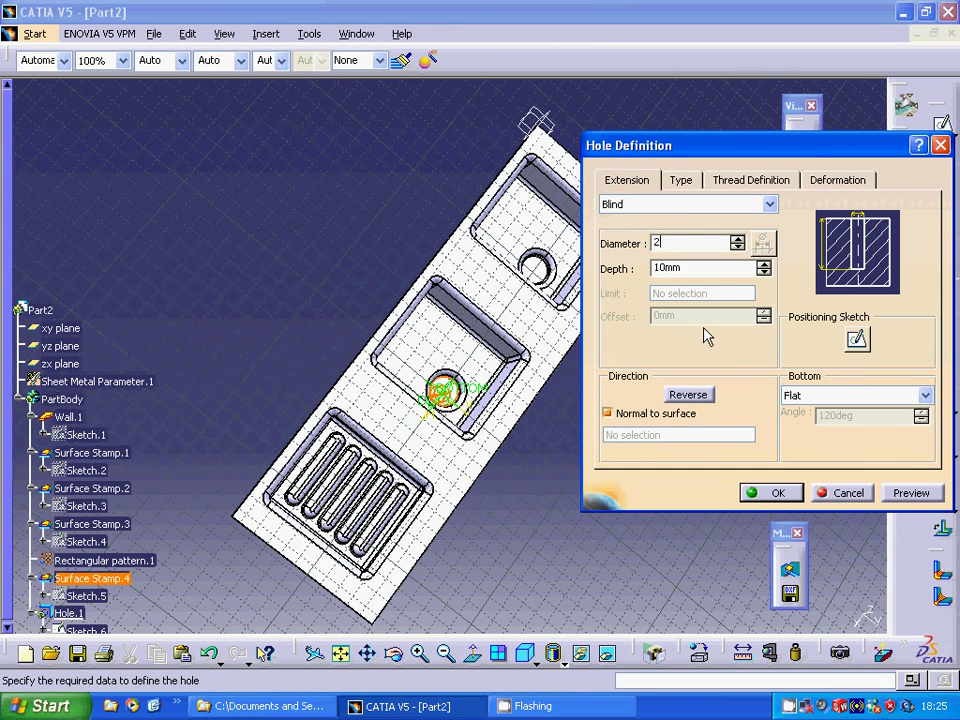
pyautogui.press('Return')
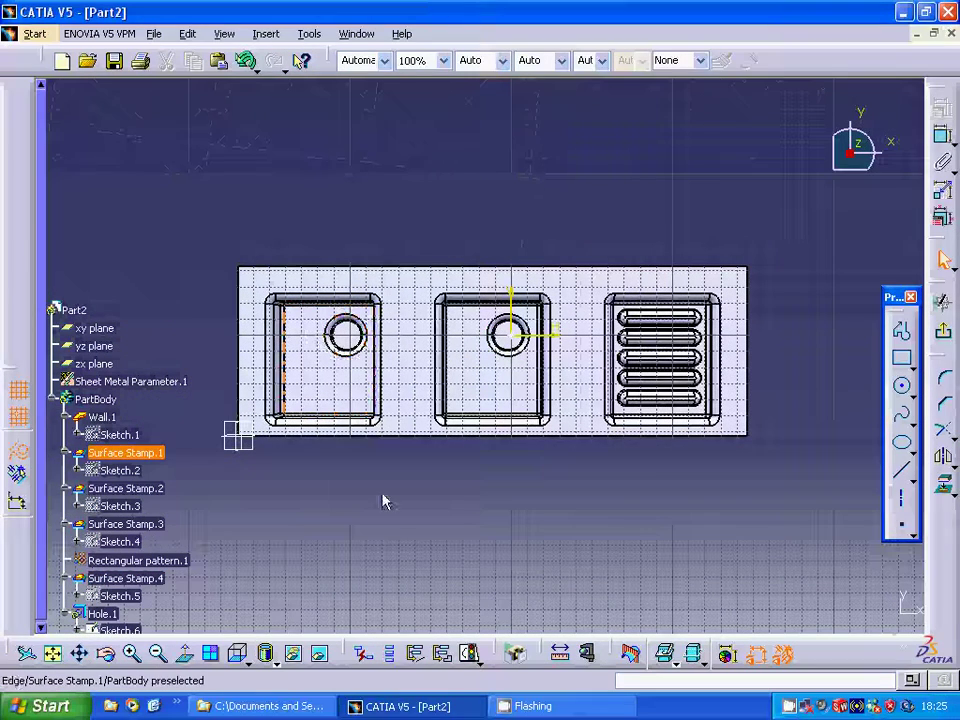
# Constrain the hole centre 10 mm from the middle basin's nearest side floor edge.
pyautogui.click(131, 660)
pyautogui.click(131, 660)
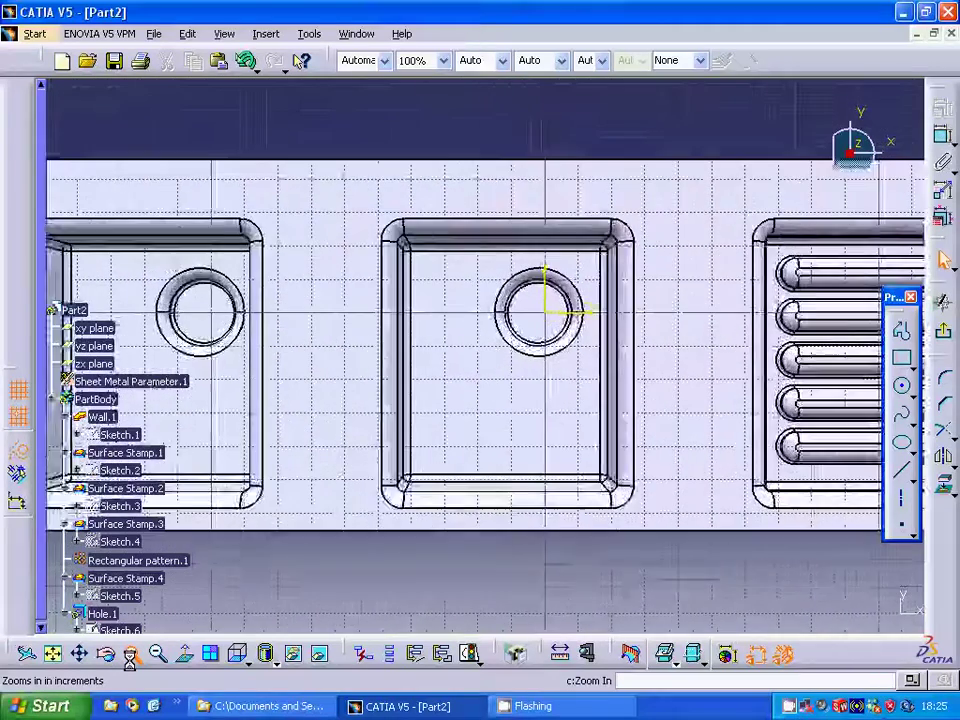
pyautogui.click(131, 660)
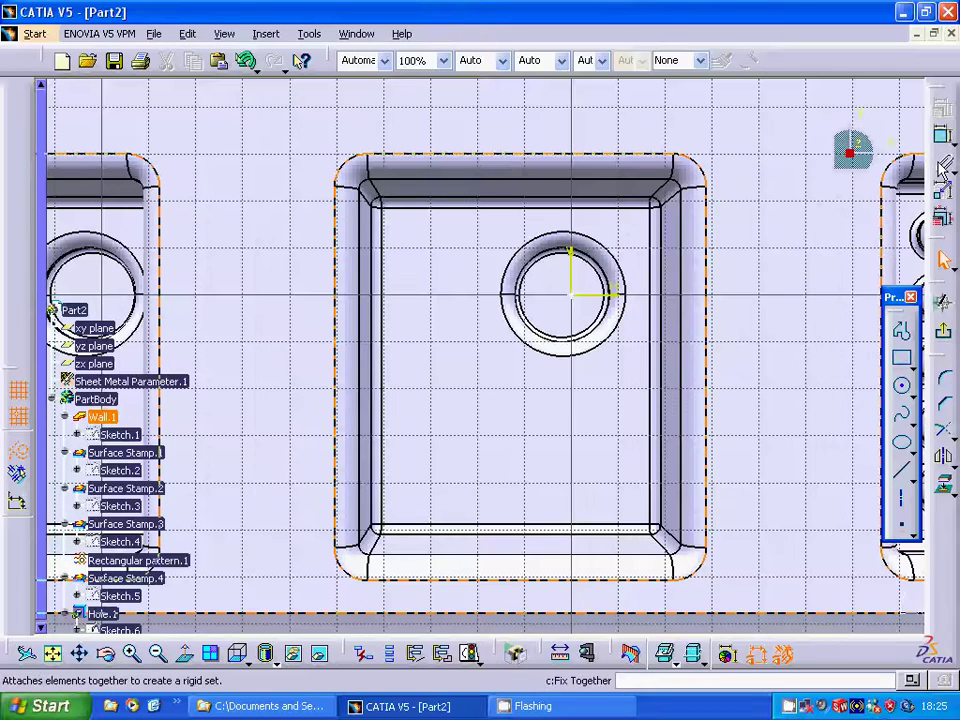
pyautogui.click(572, 296)
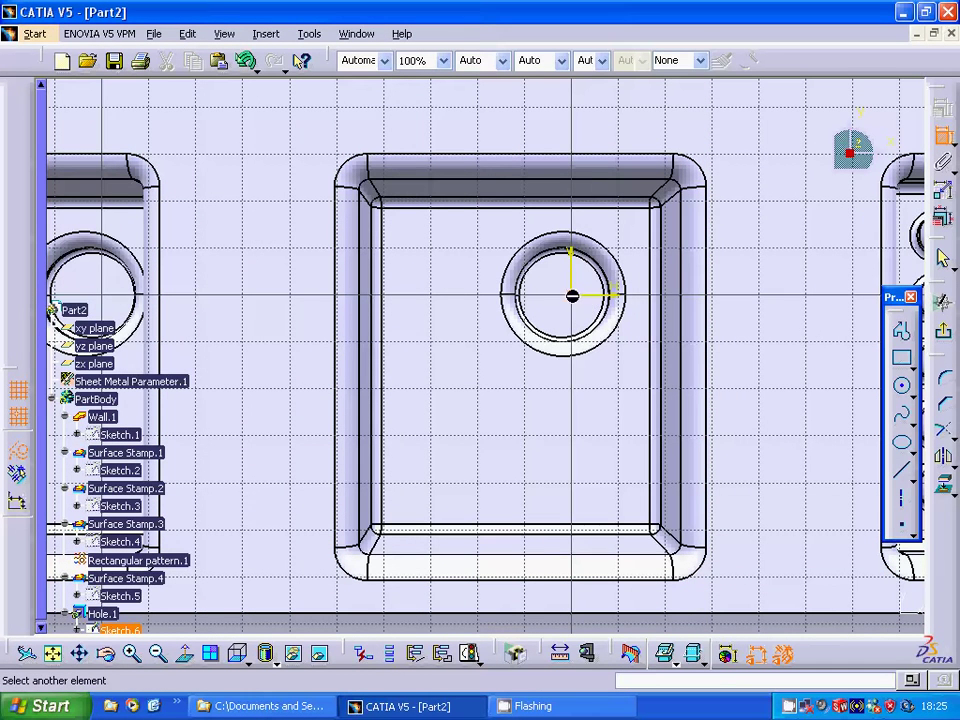
pyautogui.click(664, 294)
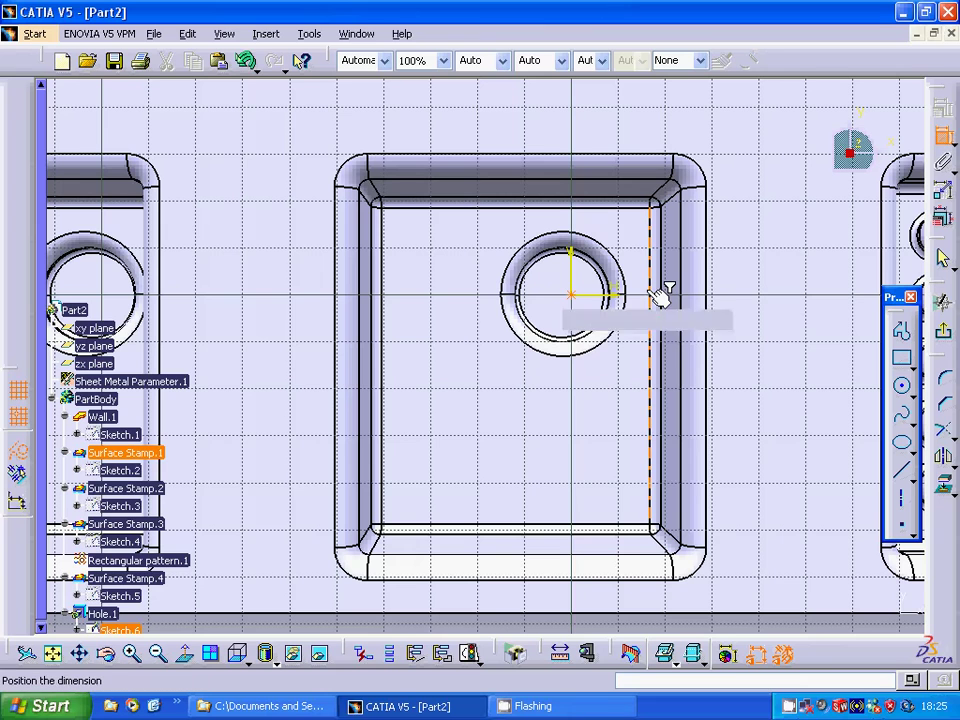
pyautogui.click(636, 246)
pyautogui.doubleClick(636, 244)
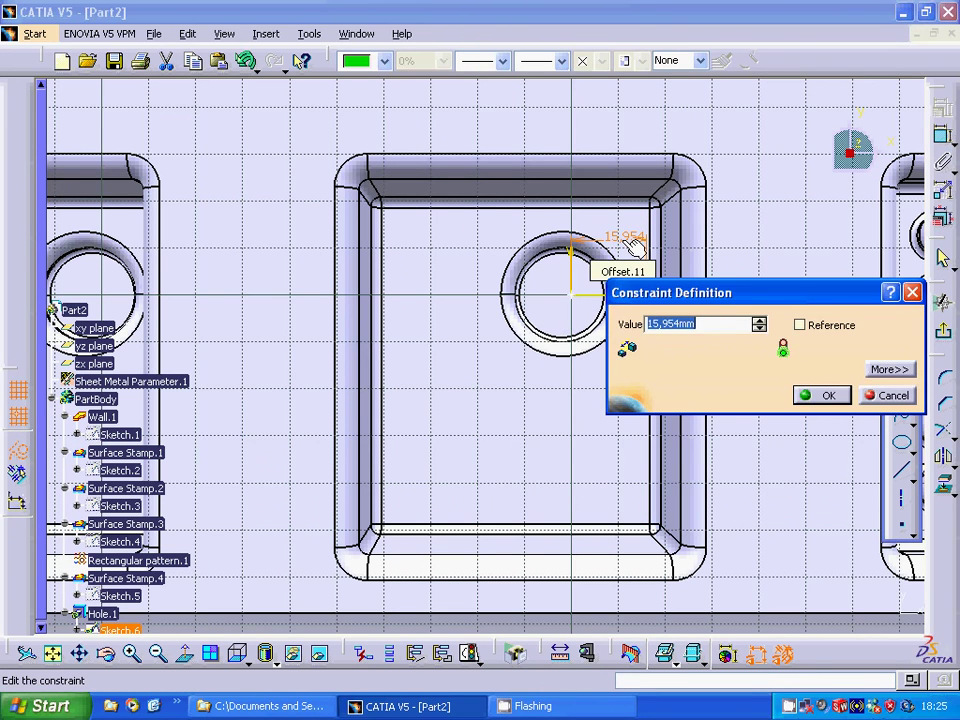
pyautogui.write('10')
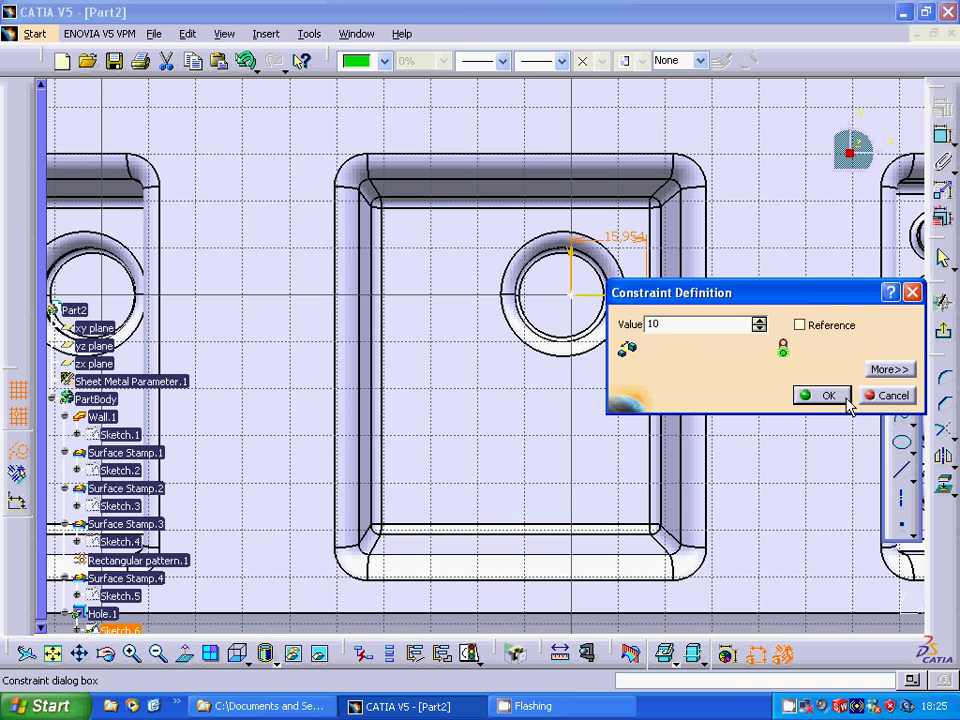
pyautogui.click(836, 396)
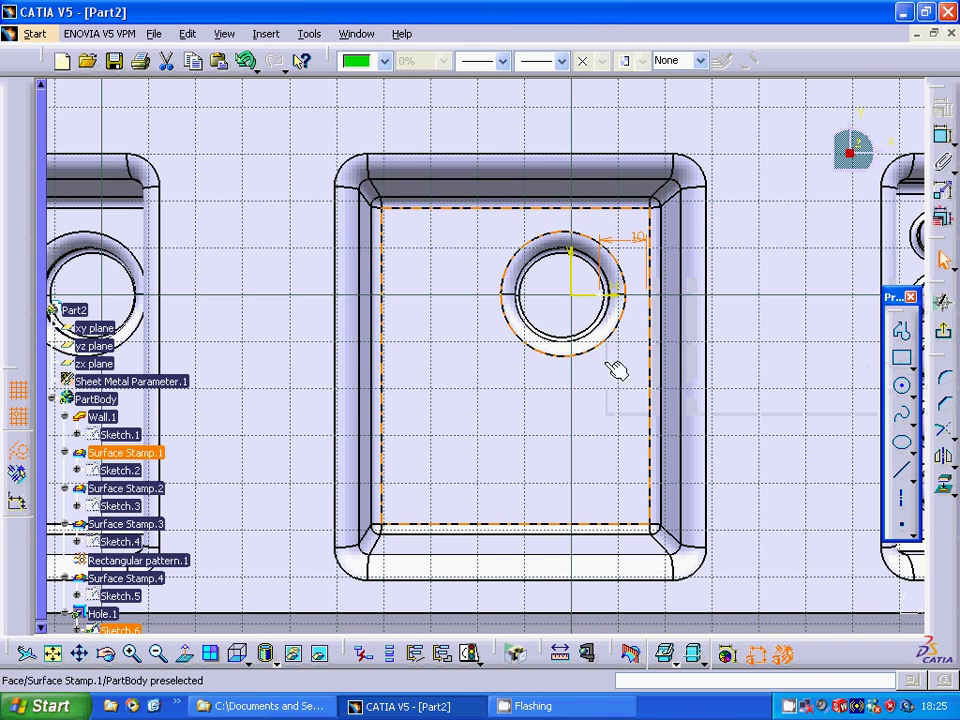
# Set the hole centre's offset from the basin's side floor edge to 12 mm and finish the positioning sketch.
pyautogui.click(636, 240)
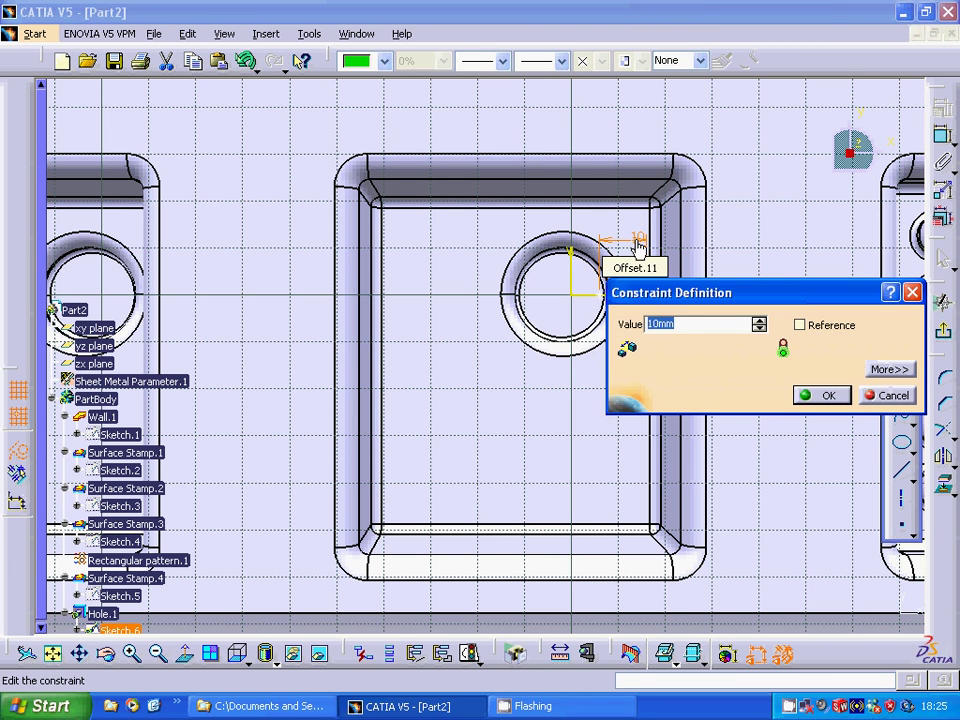
pyautogui.write('12')
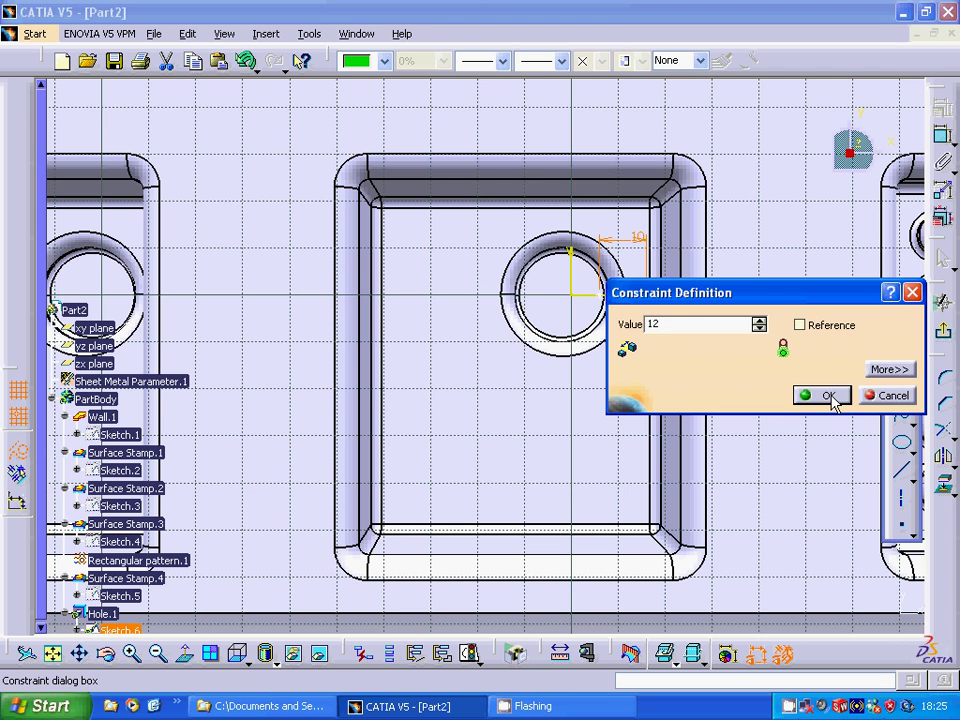
pyautogui.click(829, 396)
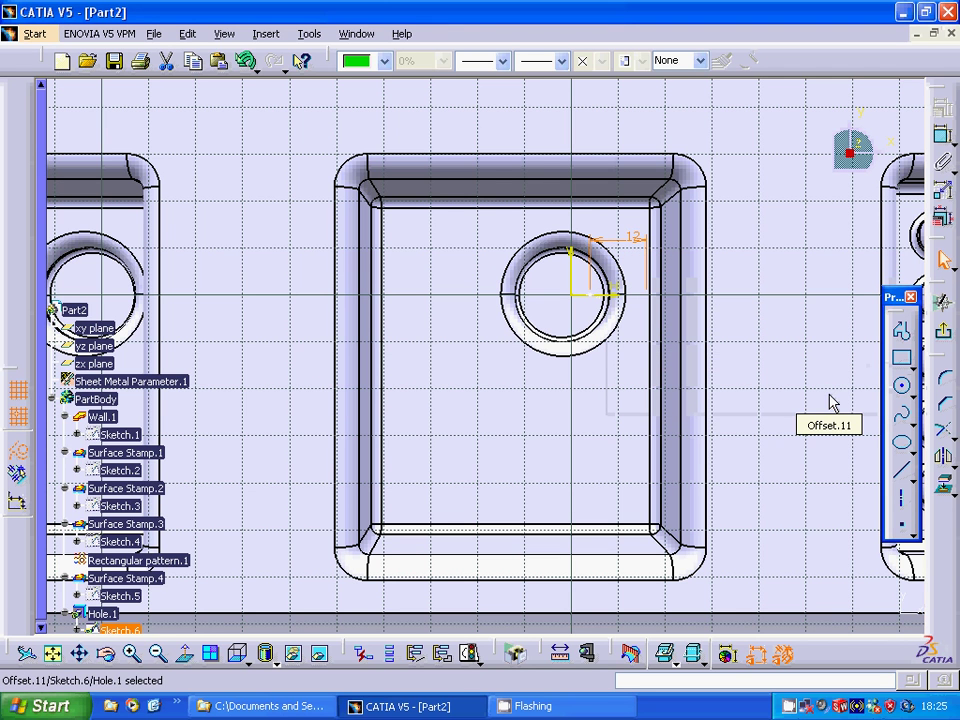
pyautogui.click(942, 330)
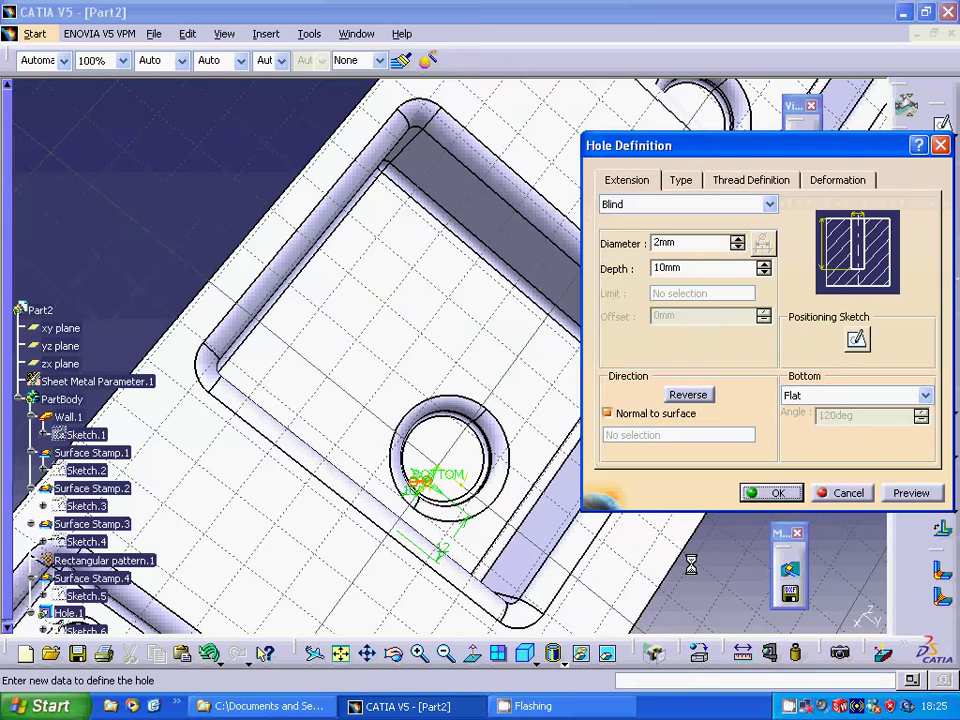
# Create the 2 mm diameter, 10 mm deep flat-bottomed blind hole in the circular stamp's floor.
pyautogui.click(779, 494)
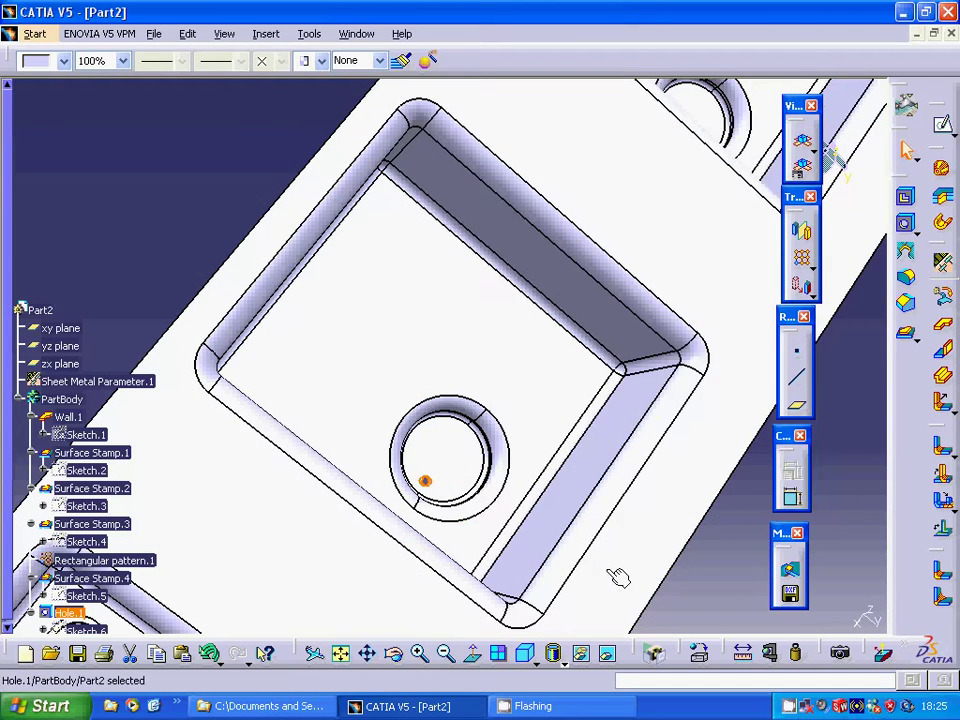
pyautogui.click(259, 34)
pyautogui.moveTo(447, 465)
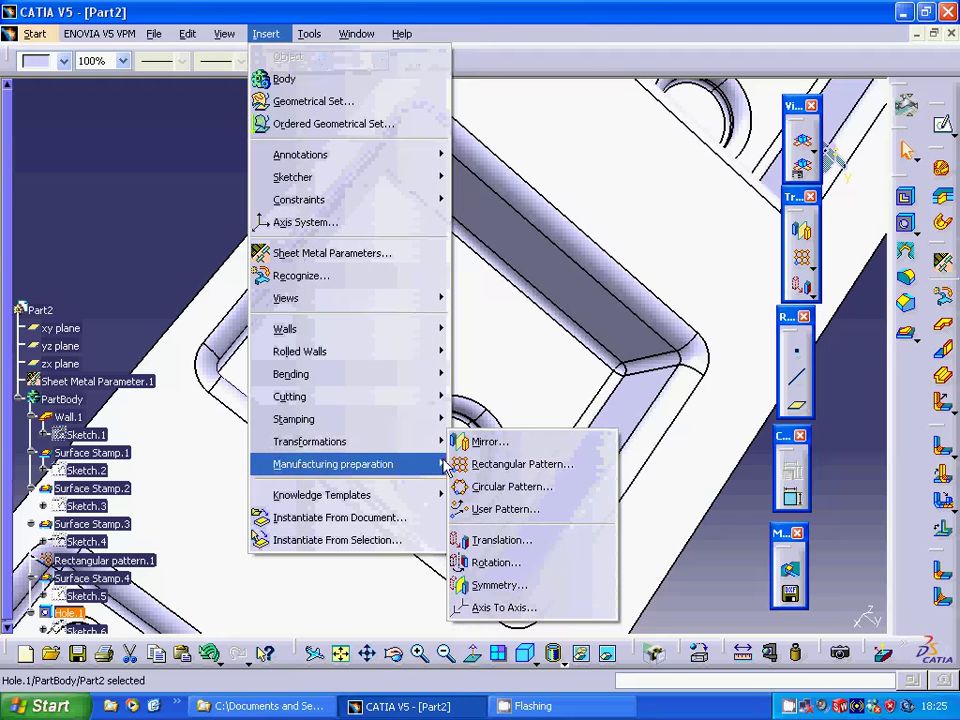
pyautogui.click(490, 488)
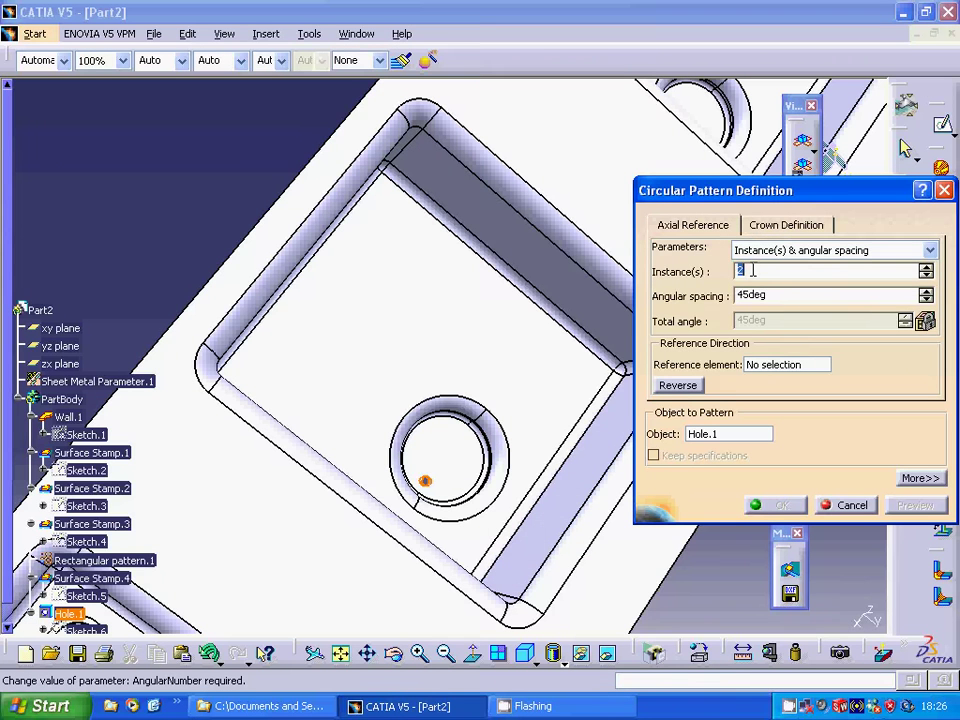
pyautogui.write('8')
pyautogui.press('Tab')
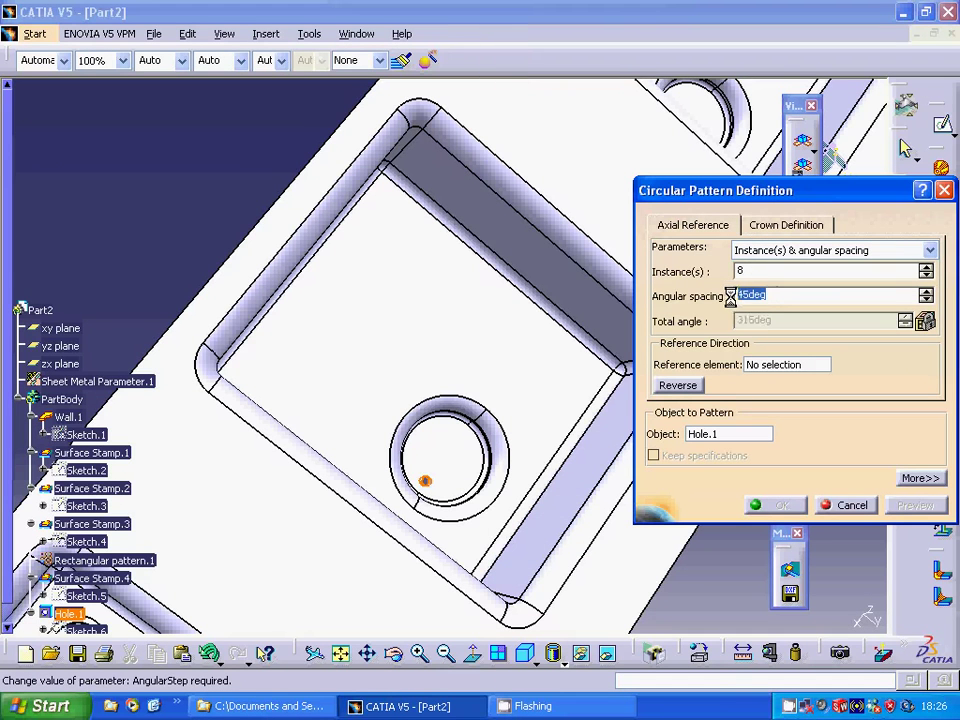
pyautogui.click(765, 368)
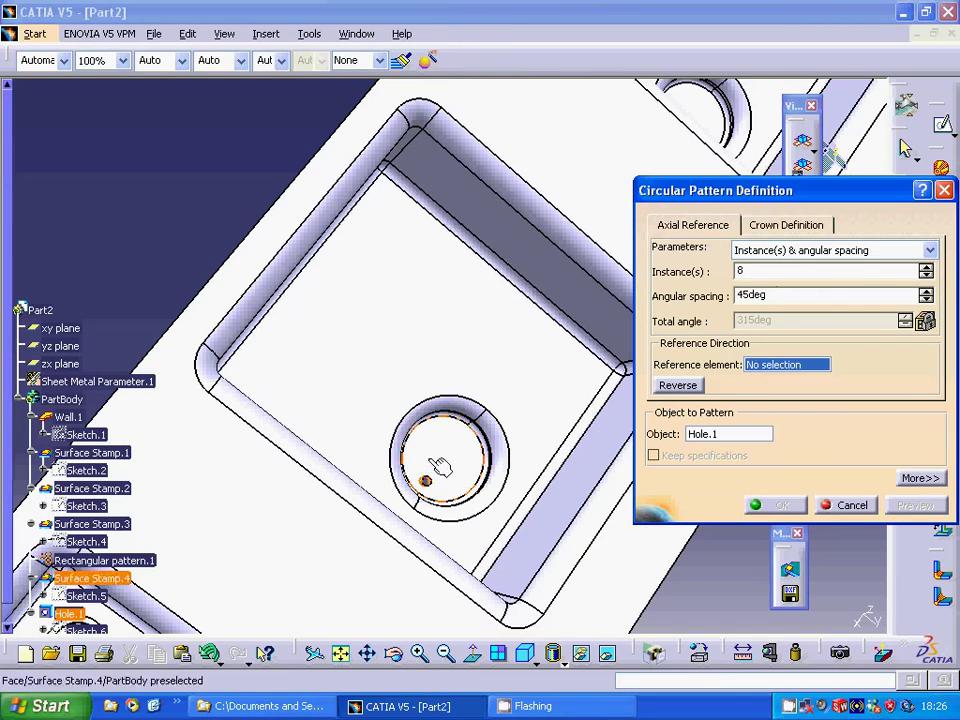
pyautogui.click(448, 480)
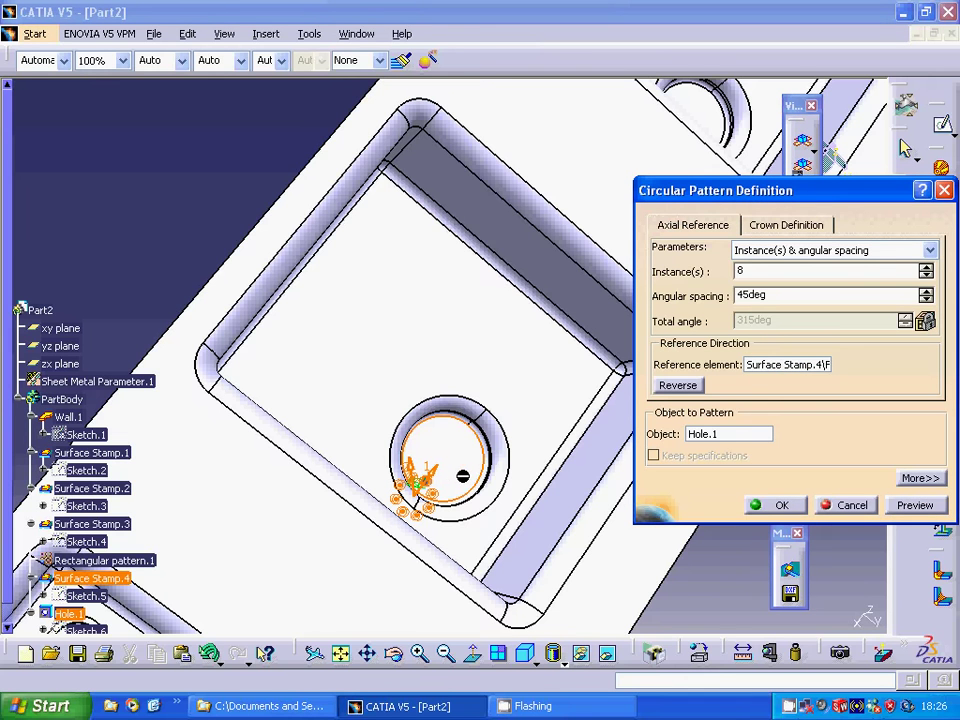
pyautogui.click(678, 386)
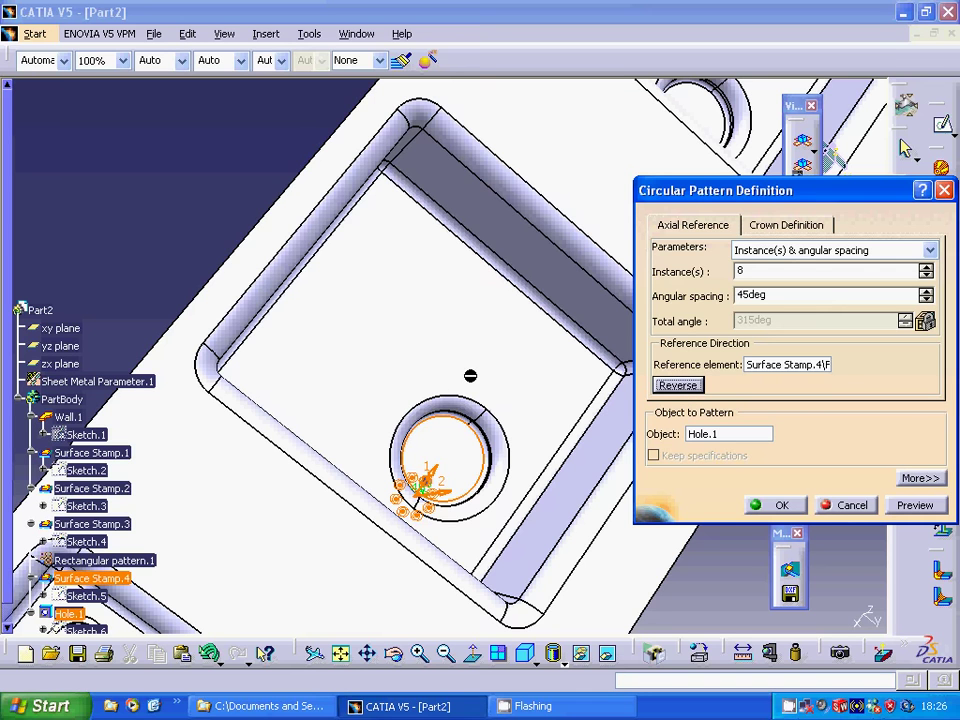
pyautogui.moveTo(462, 379); pyautogui.dragTo(393, 481, button='middle')
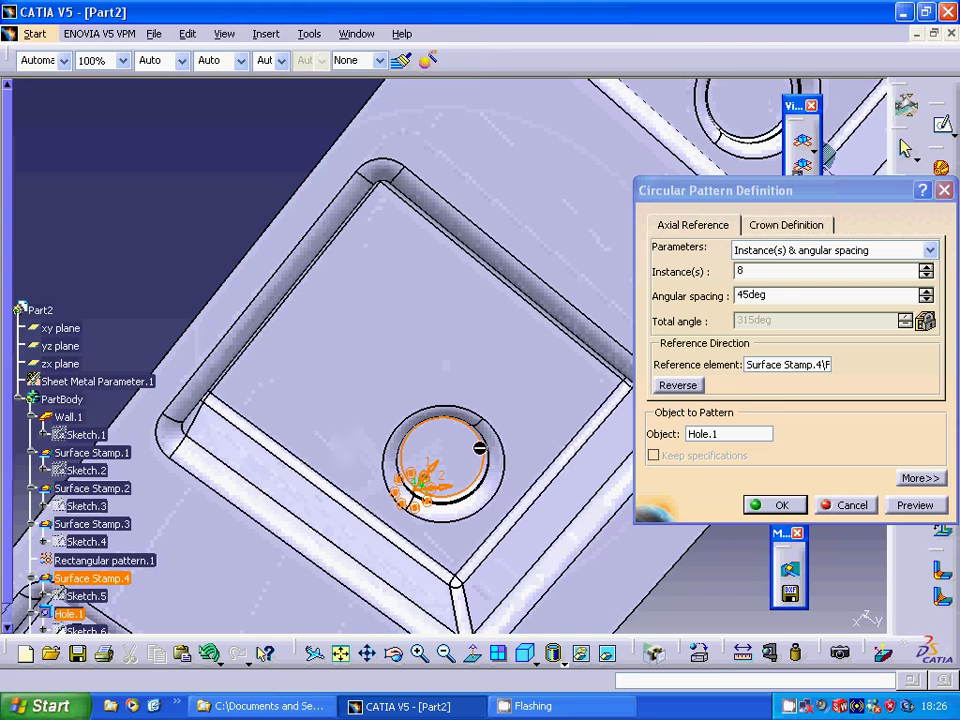
pyautogui.click(783, 366)
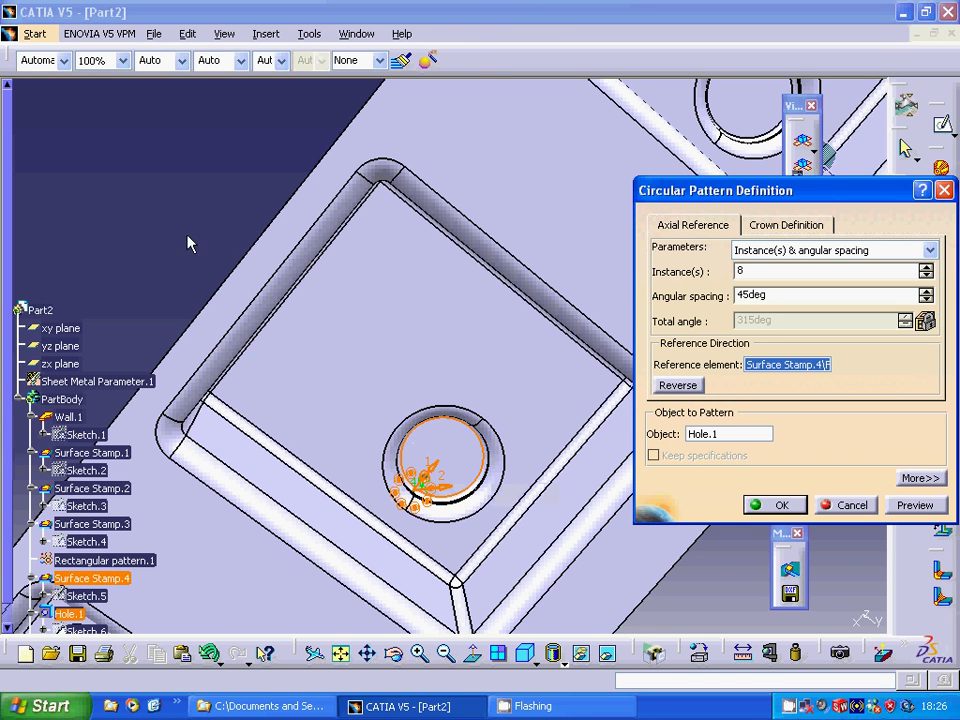
pyautogui.moveTo(193, 260); pyautogui.dragTo(639, 454, button='middle')
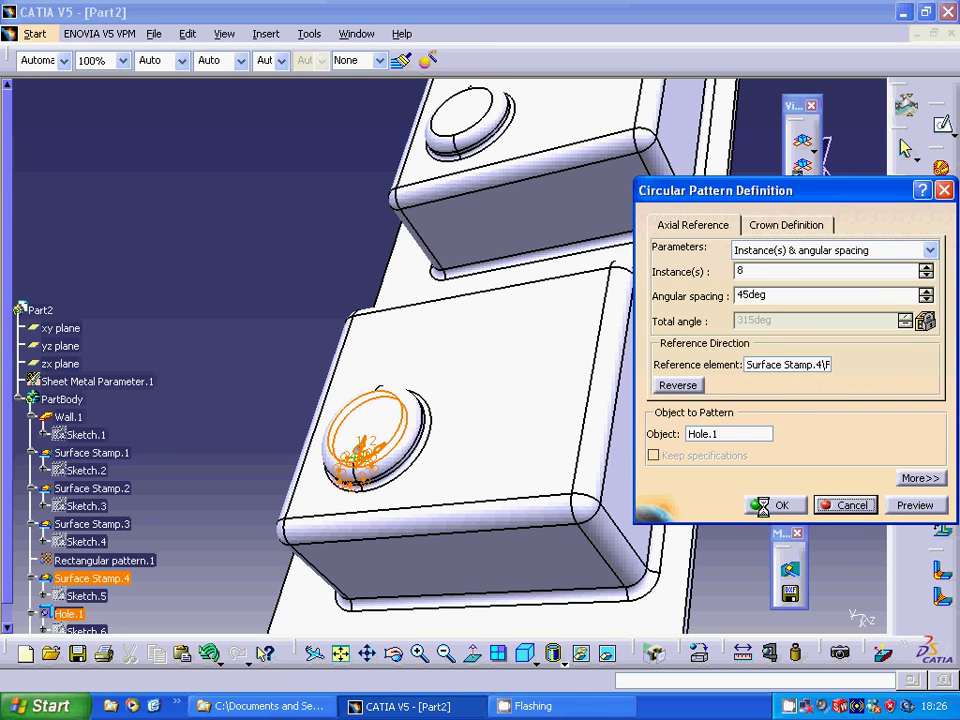
pyautogui.click(845, 506)
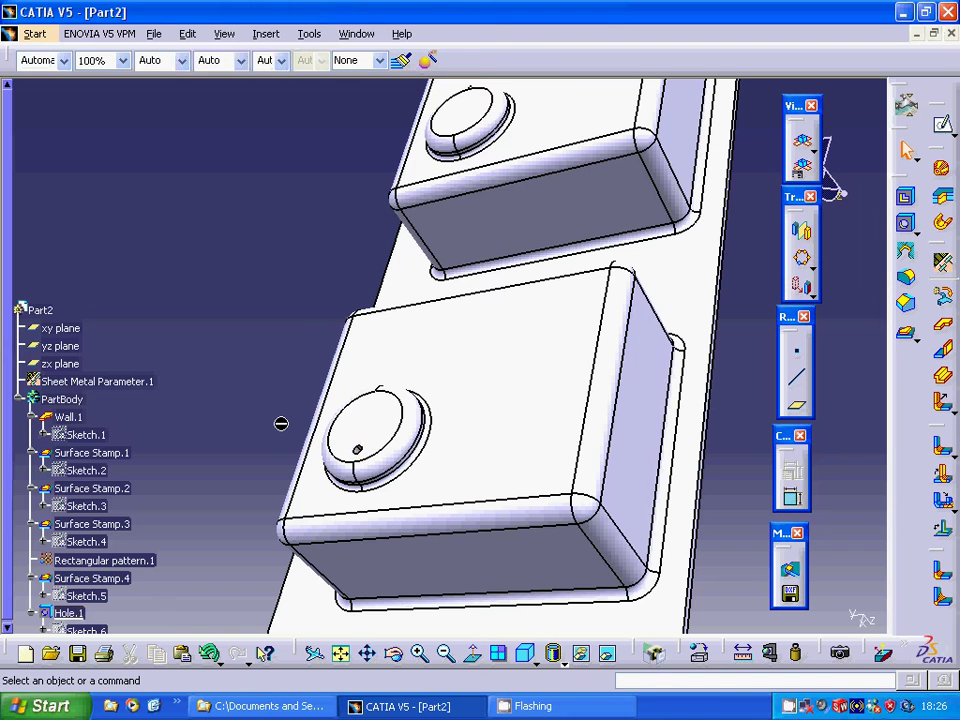
# Create an on-plane point on the circular stamp's flat face at about H 159.7 mm and V -61.8 mm.
pyautogui.click(383, 428)
pyautogui.click(803, 362)
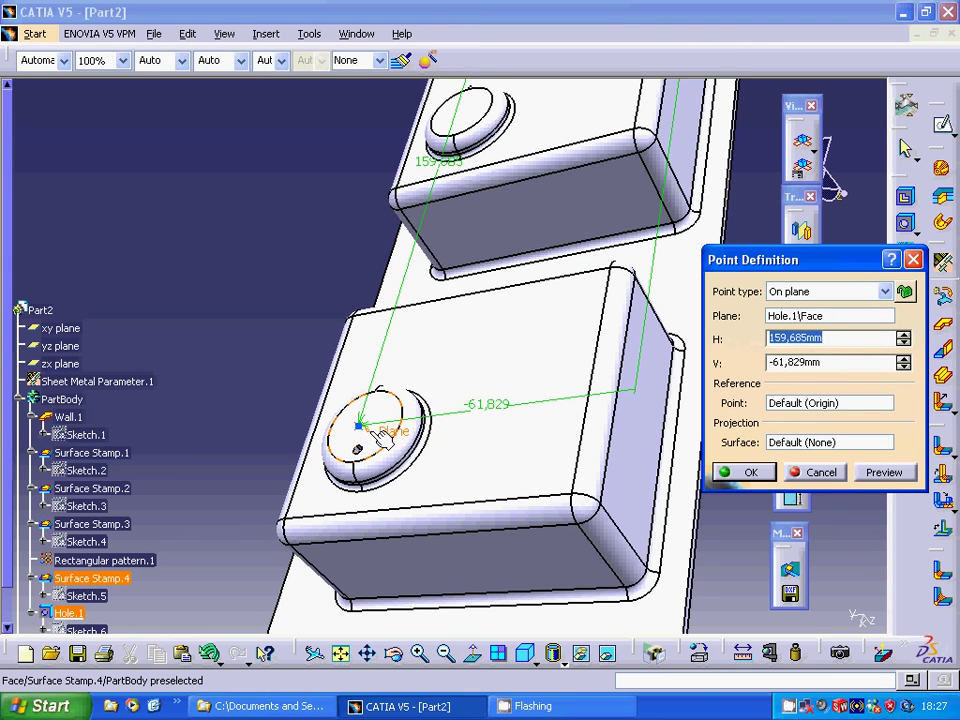
pyautogui.click(378, 435)
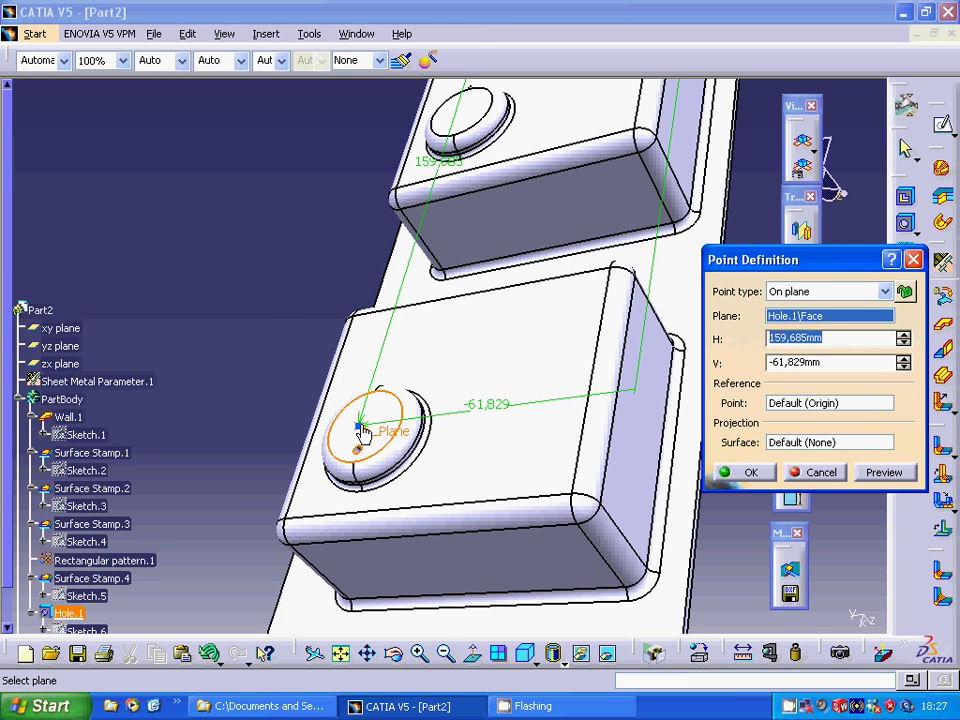
pyautogui.click(731, 471)
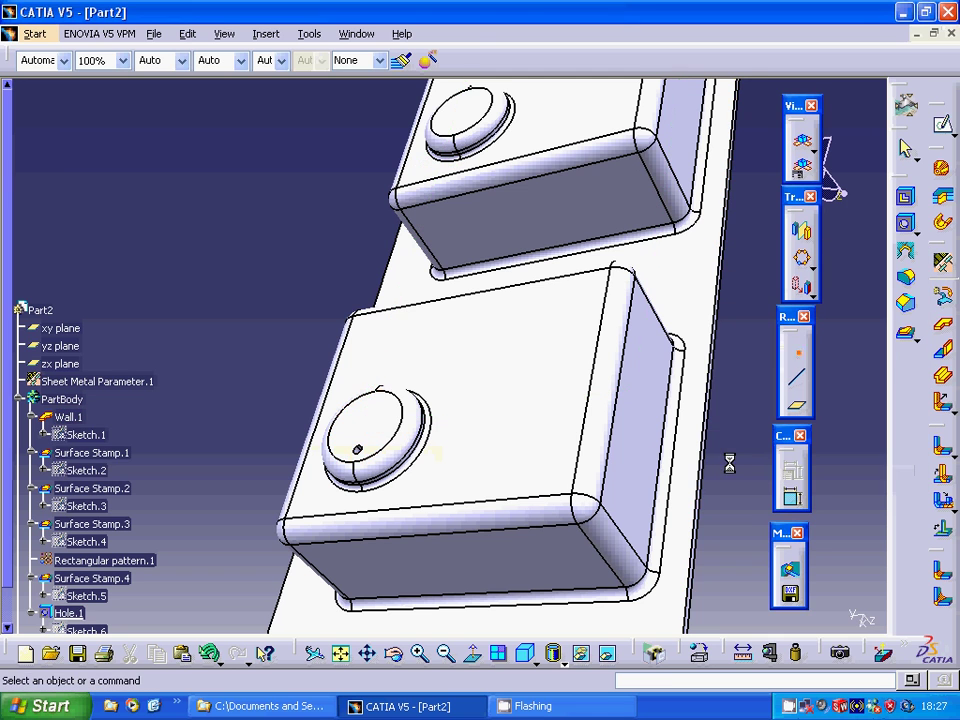
# Edit the new point's definition, setting its coordinates to H 160 mm and V 55 mm.
pyautogui.click(362, 430)
pyautogui.rightClick(366, 432)
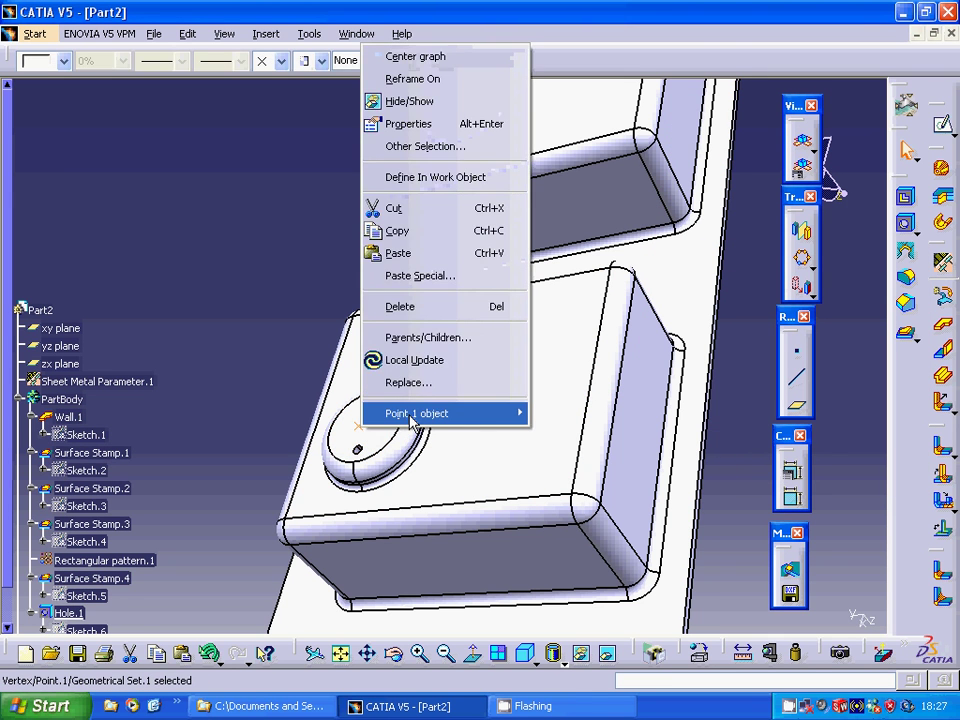
pyautogui.moveTo(411, 413)
pyautogui.click(567, 413)
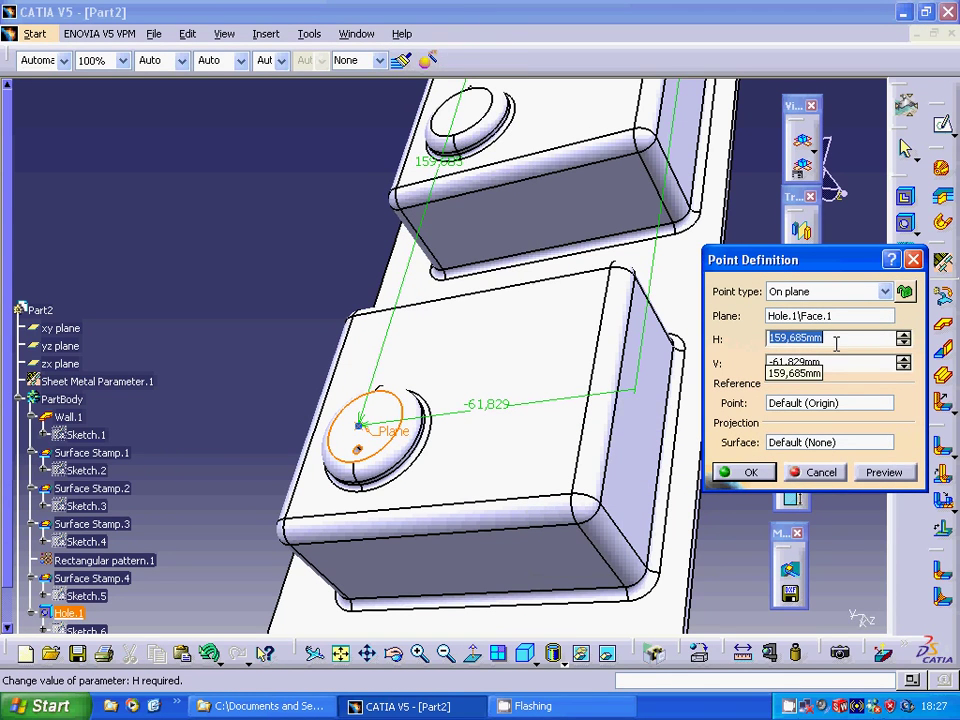
pyautogui.write('160')
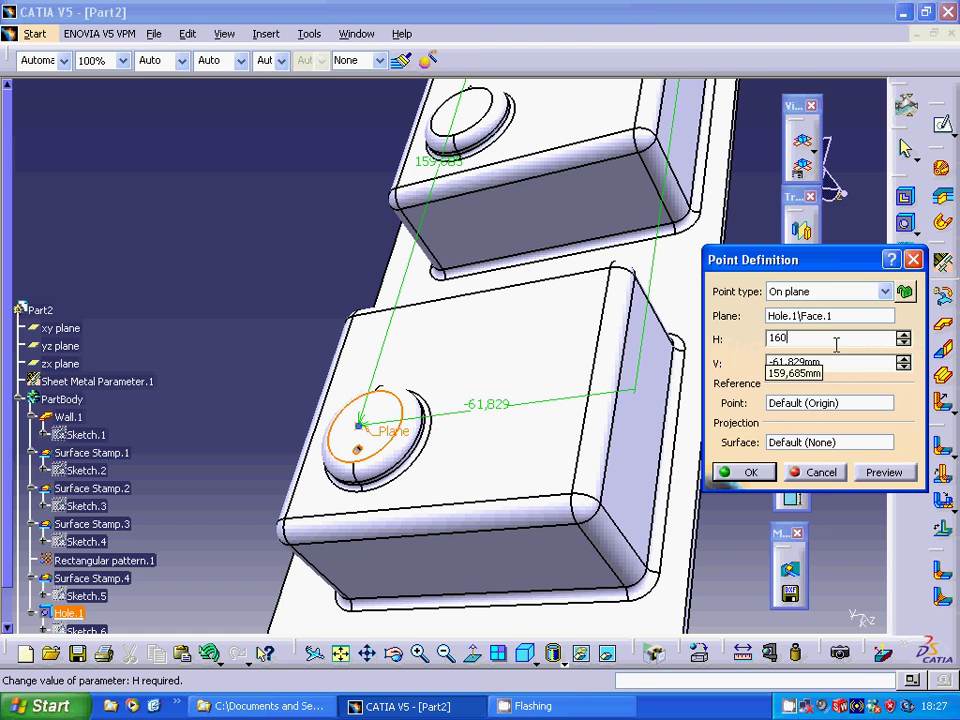
pyautogui.press('Tab')
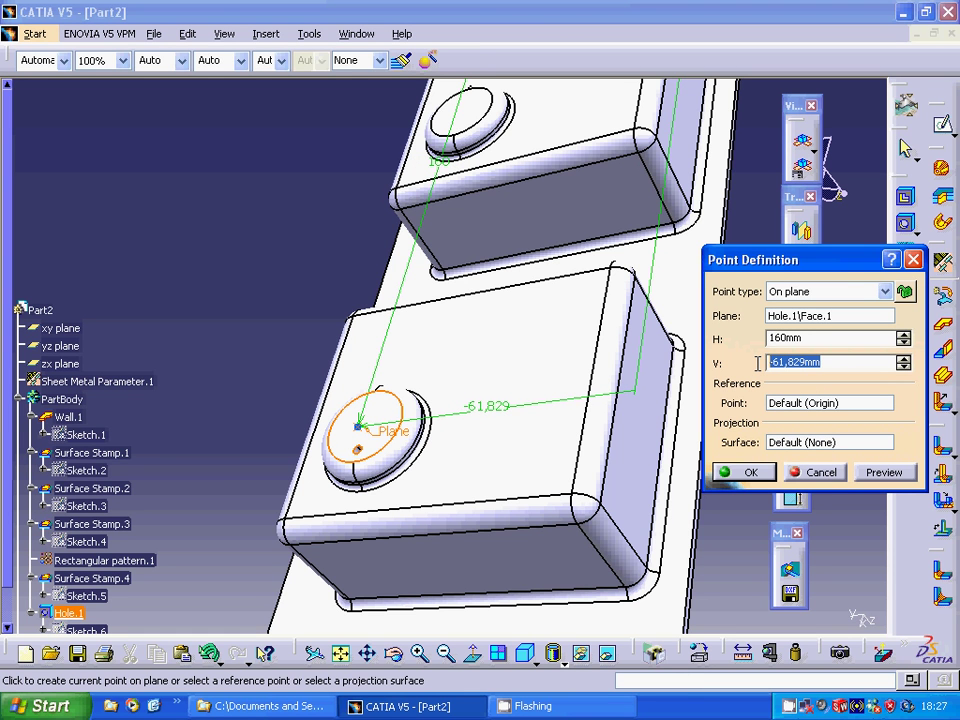
pyautogui.write('60')
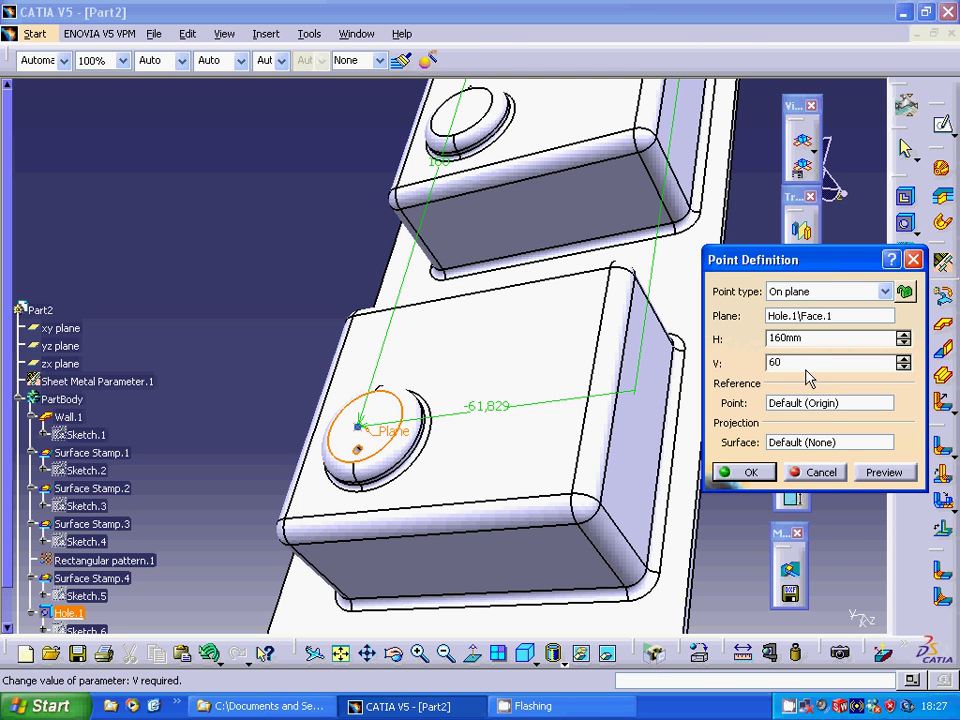
pyautogui.moveTo(800, 364); pyautogui.dragTo(743, 352)
pyautogui.write('55')
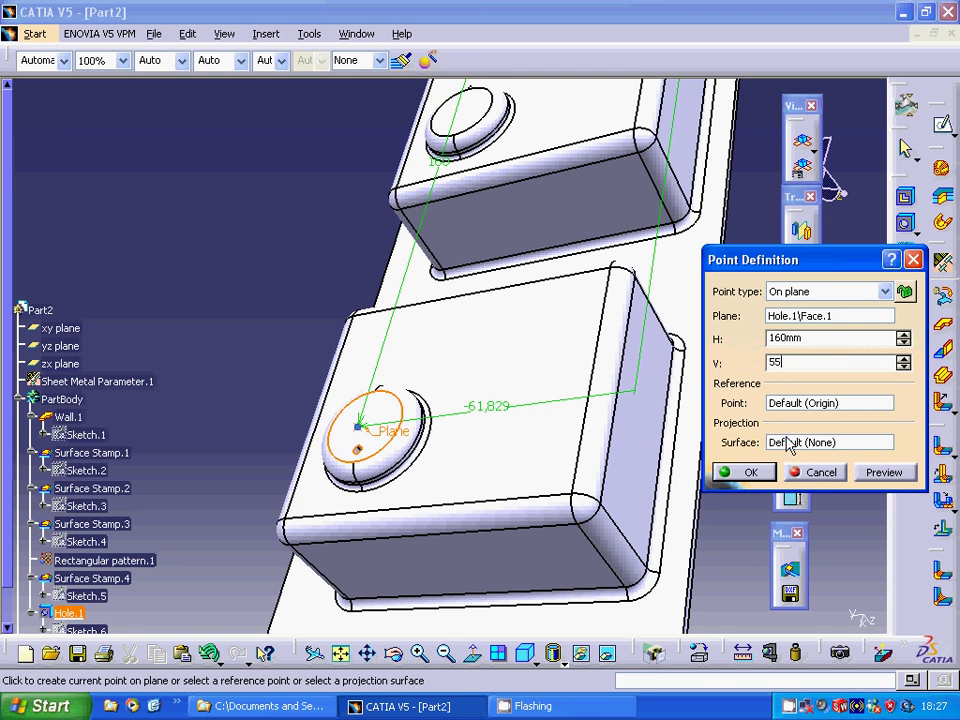
pyautogui.click(895, 476)
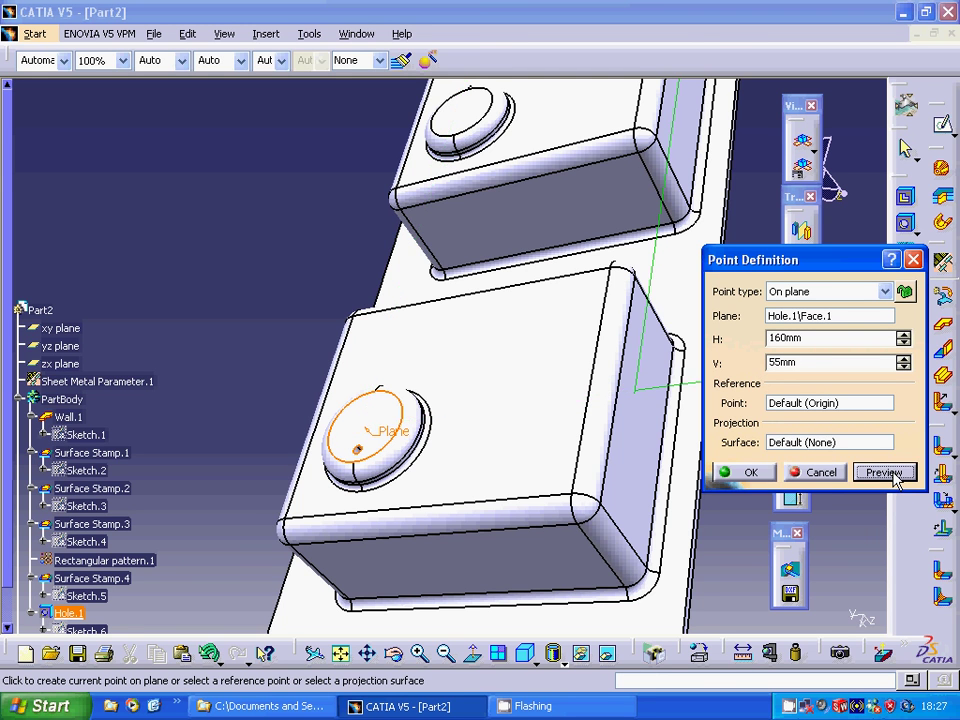
pyautogui.click(752, 474)
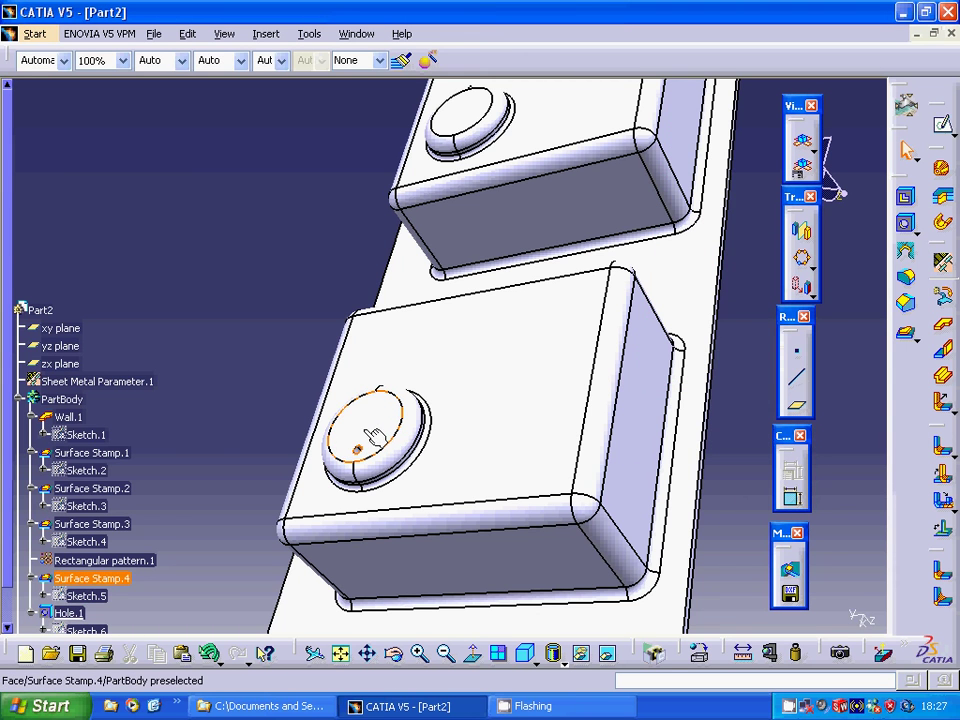
# Examine the point's location relative to the circular stamp from several angles and review its definition.
pyautogui.click(58, 557)
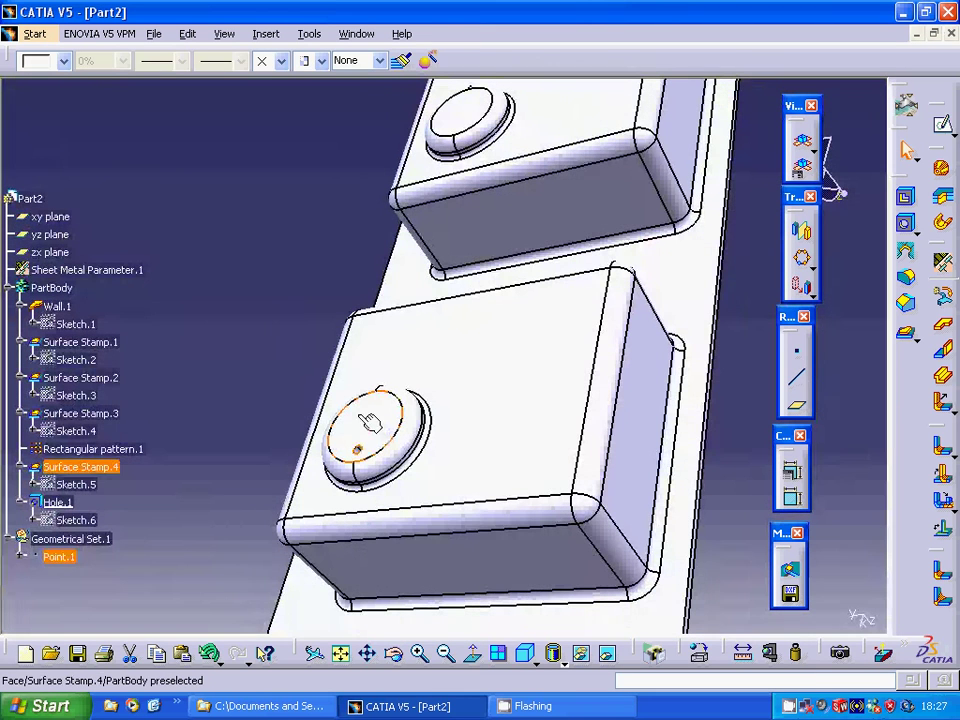
pyautogui.click(262, 408)
pyautogui.moveTo(249, 418); pyautogui.dragTo(203, 436, button='middle')
pyautogui.moveTo(205, 436); pyautogui.dragTo(214, 448, button='middle')
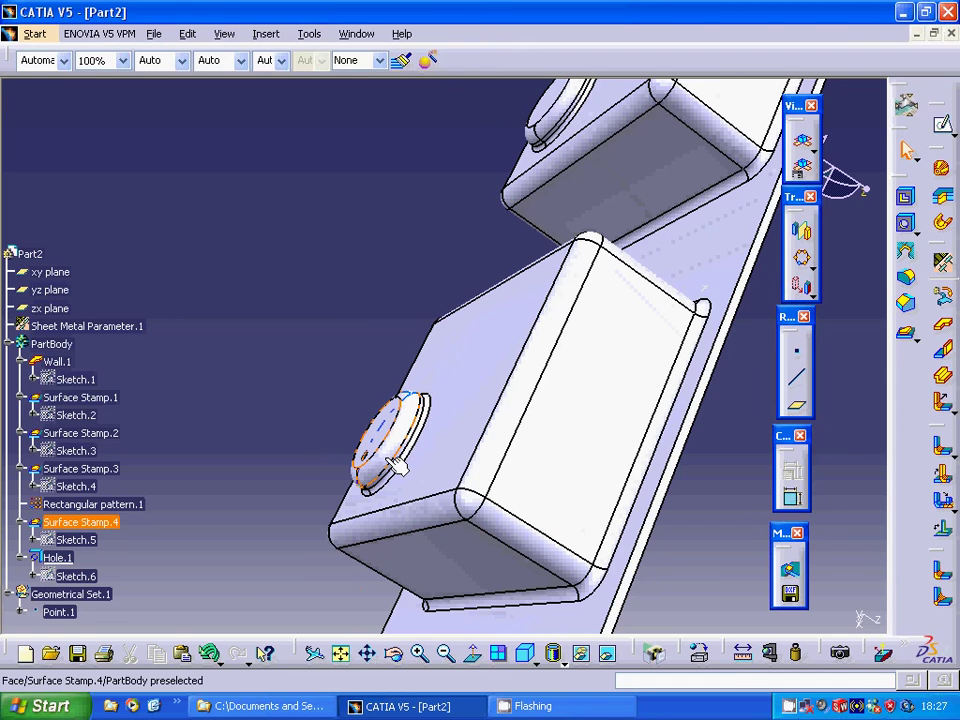
pyautogui.rightClick(52, 611)
pyautogui.moveTo(150, 594)
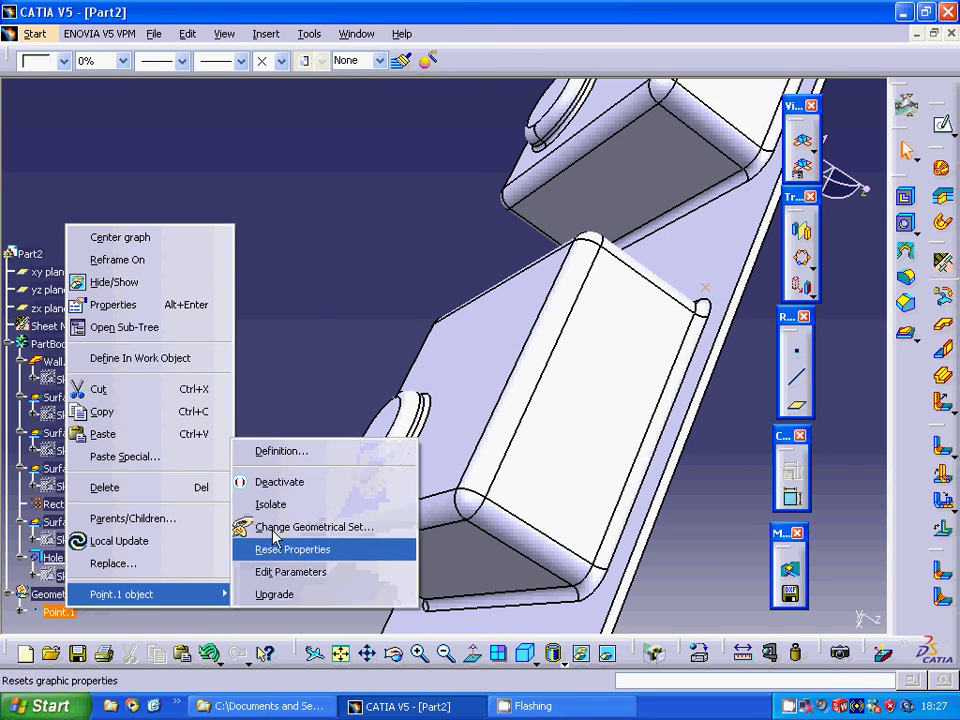
pyautogui.click(313, 453)
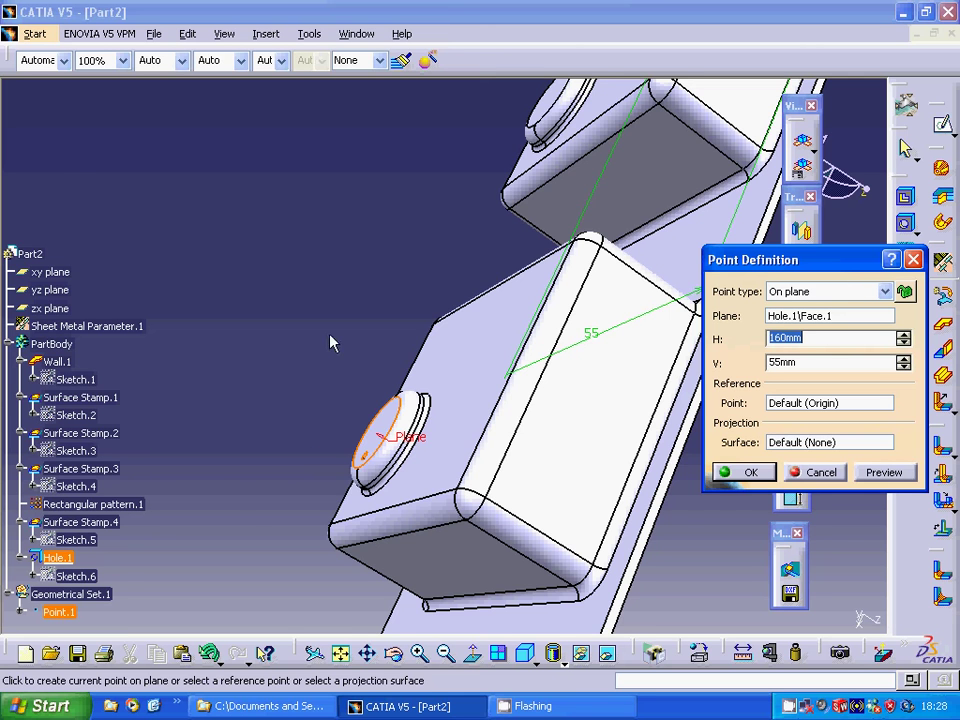
pyautogui.moveTo(332, 339); pyautogui.dragTo(38, 579, button='middle')
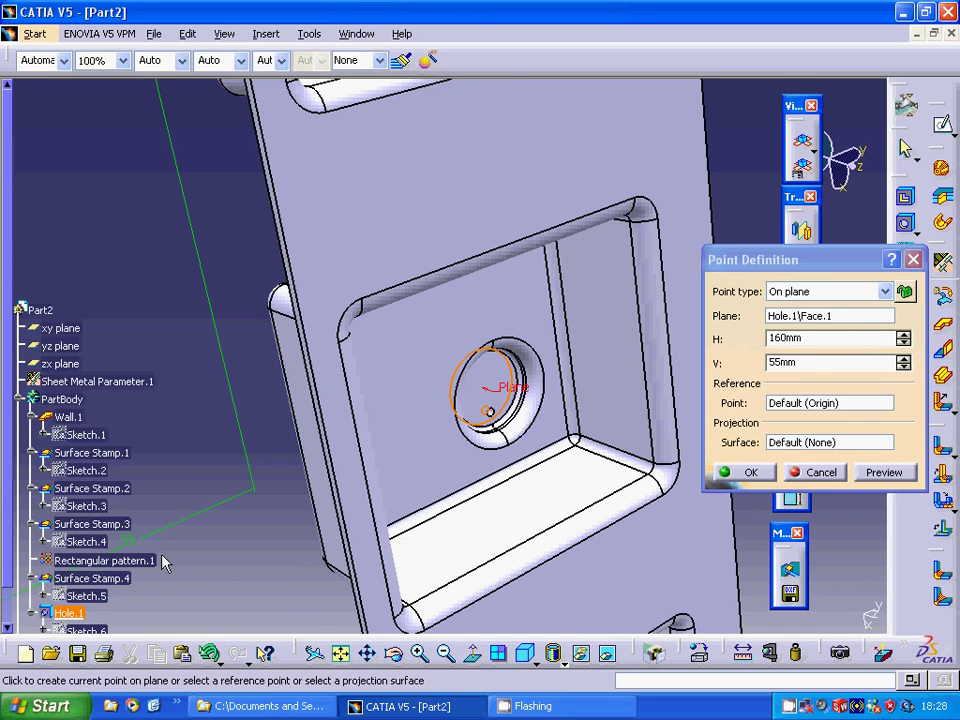
pyautogui.click(764, 480)
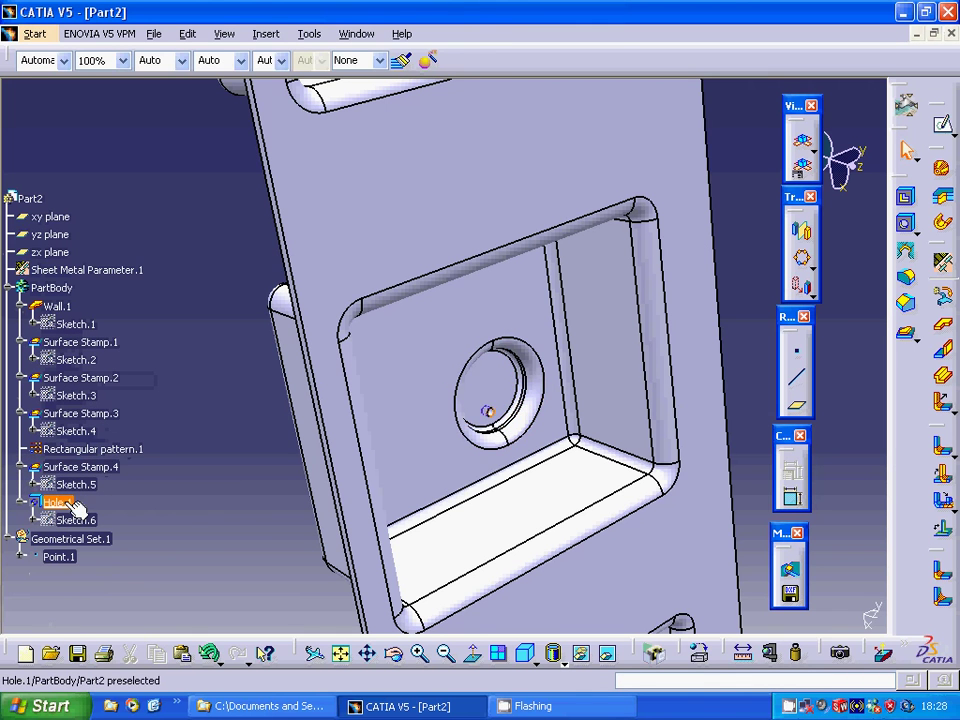
# Try to start a circular pattern of the drain hole using the on-plane point as the reference element.
pyautogui.click(60, 502)
pyautogui.click(253, 37)
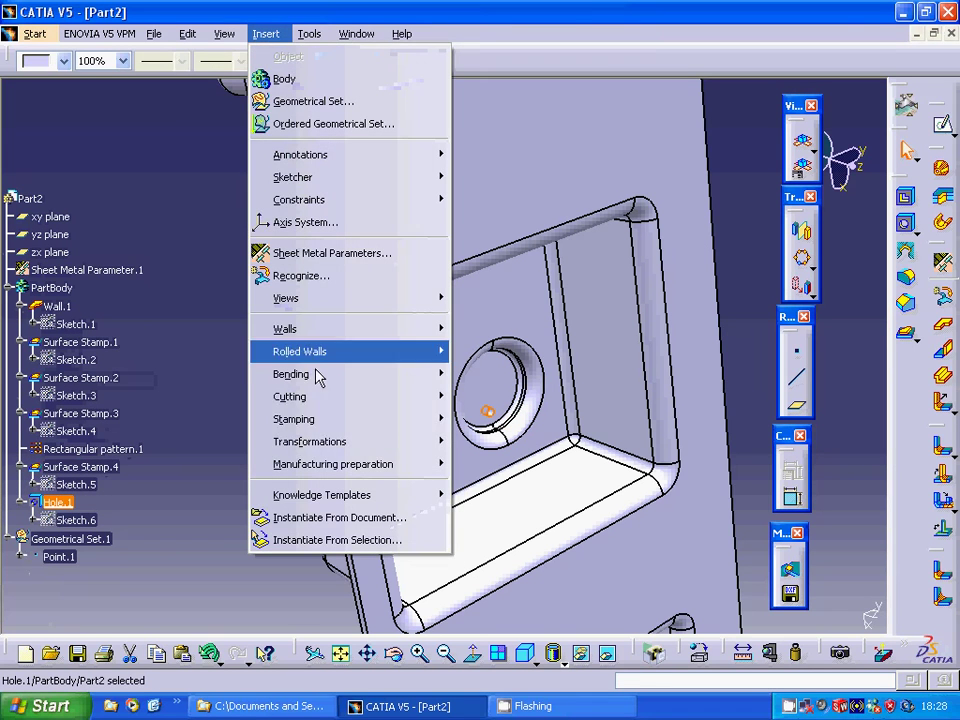
pyautogui.moveTo(425, 441)
pyautogui.click(505, 487)
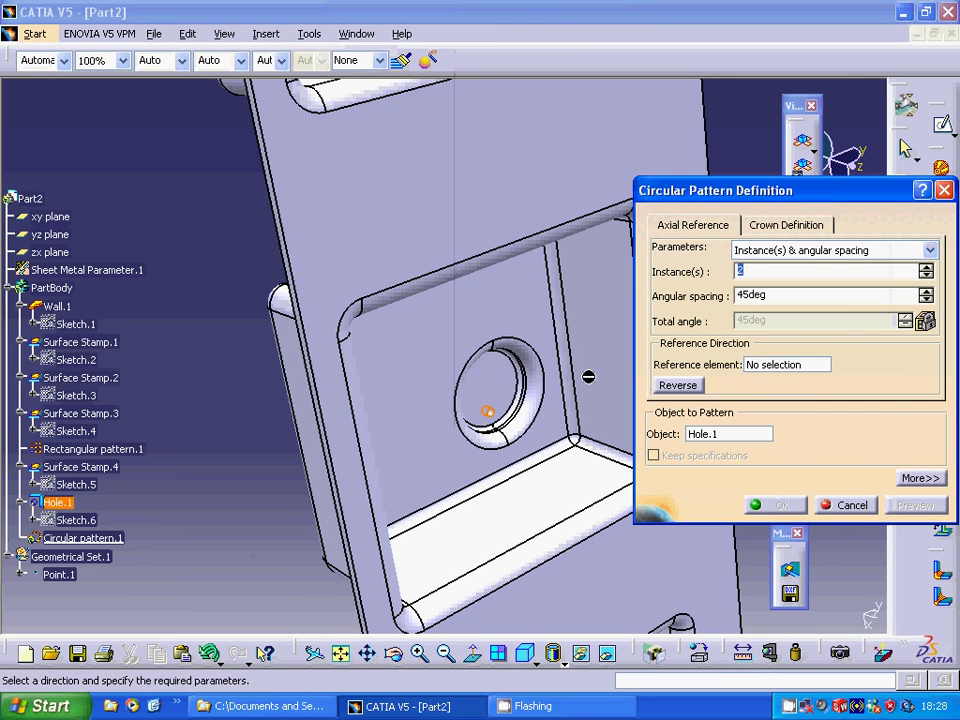
pyautogui.click(776, 364)
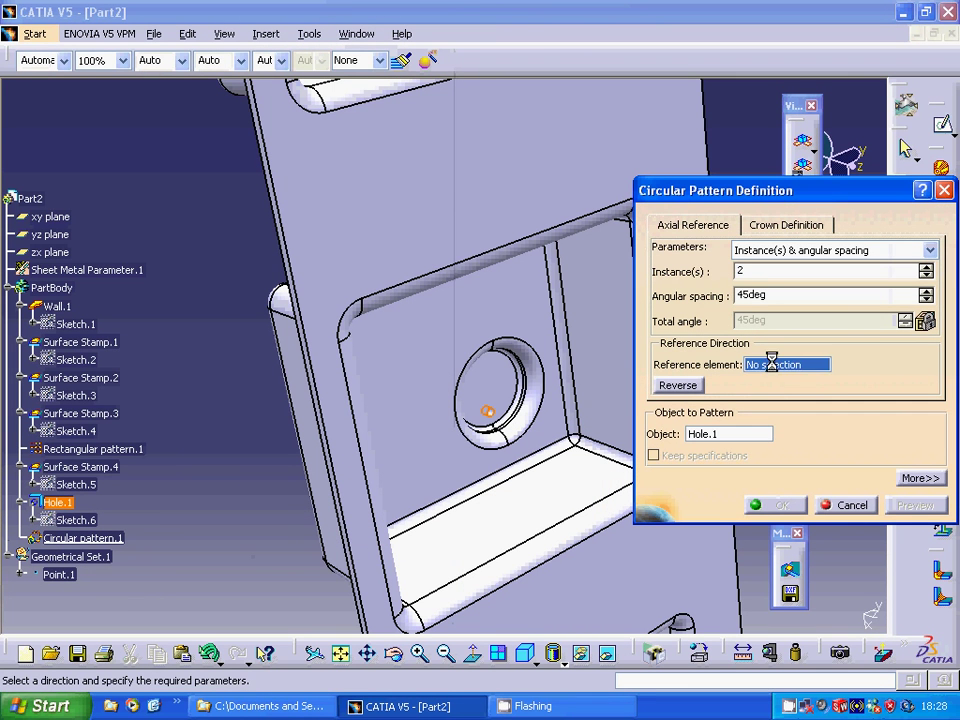
pyautogui.click(64, 575)
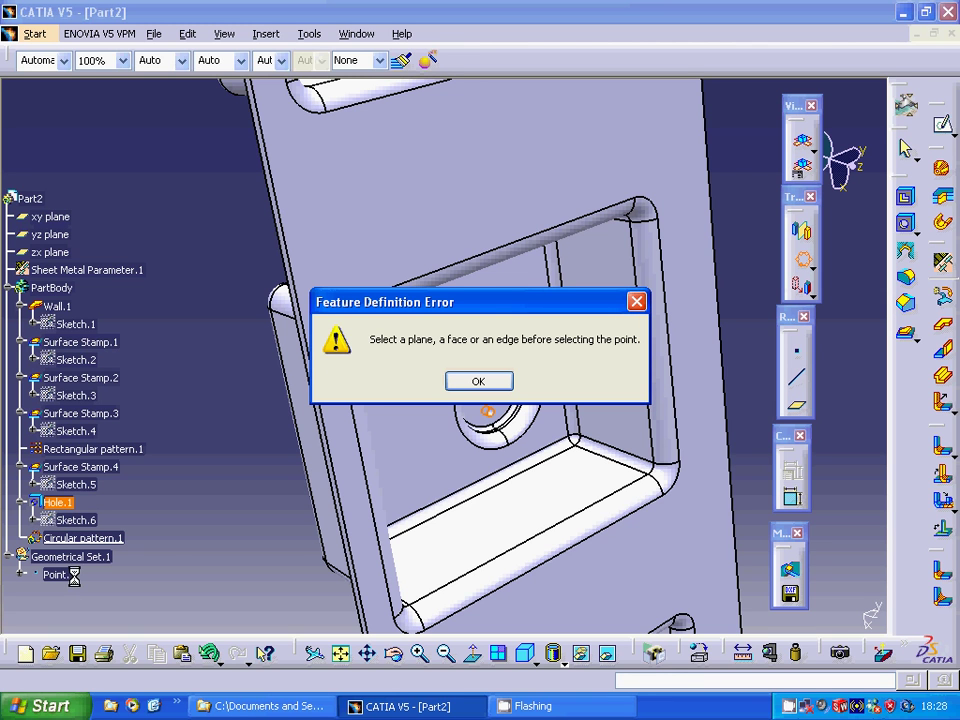
pyautogui.click(446, 389)
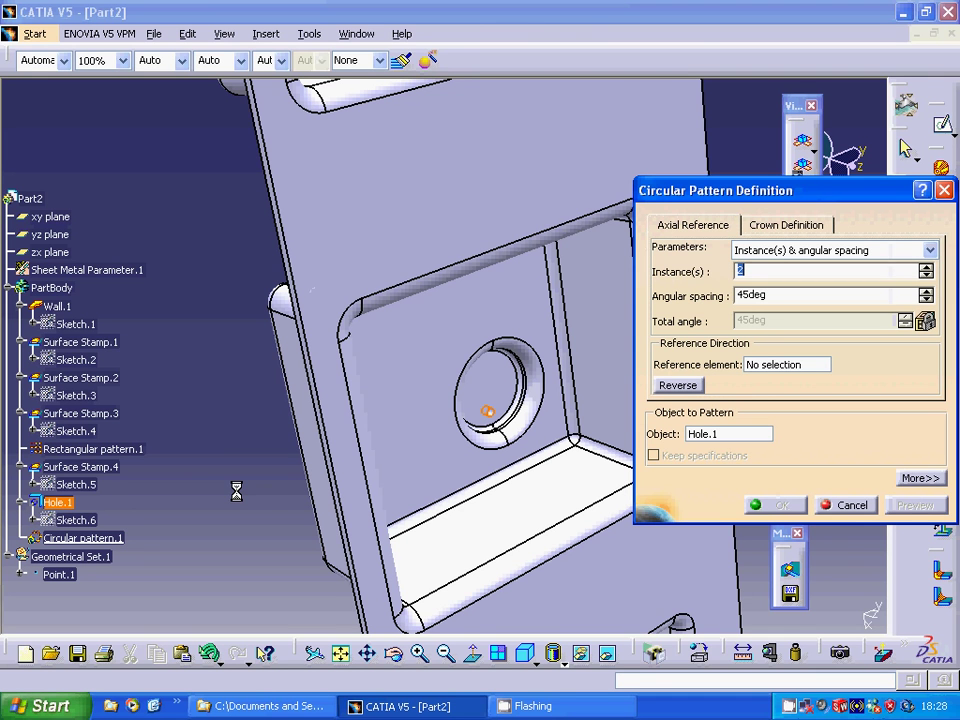
# Try to pattern the drain hole with 8 instances at 45 deg spacing, using the circular stamp's flat face as reference.
pyautogui.click(752, 365)
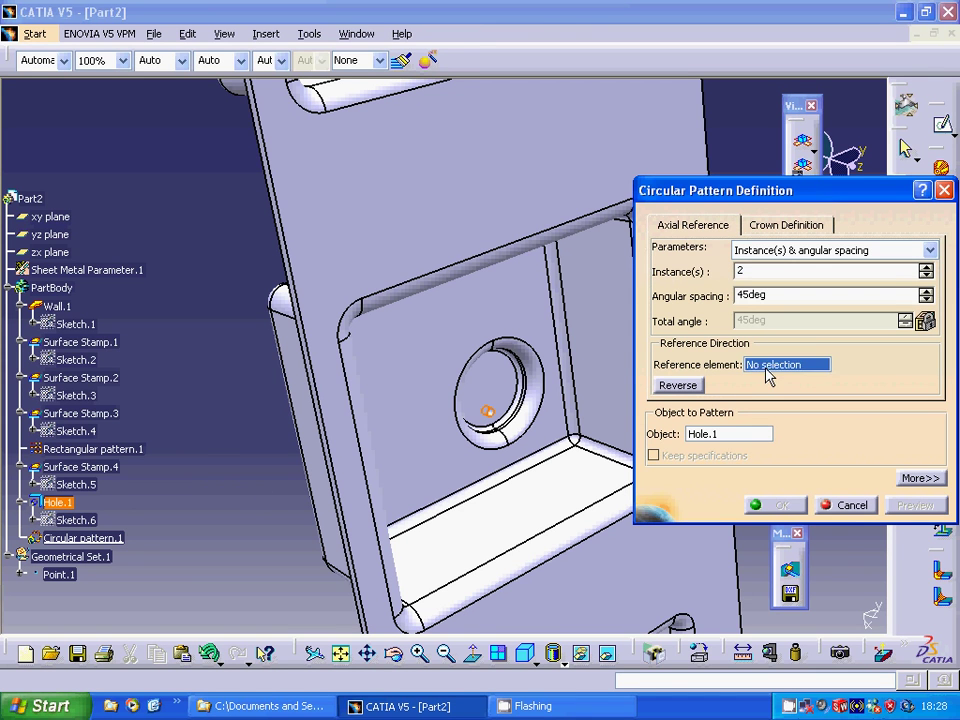
pyautogui.click(490, 388)
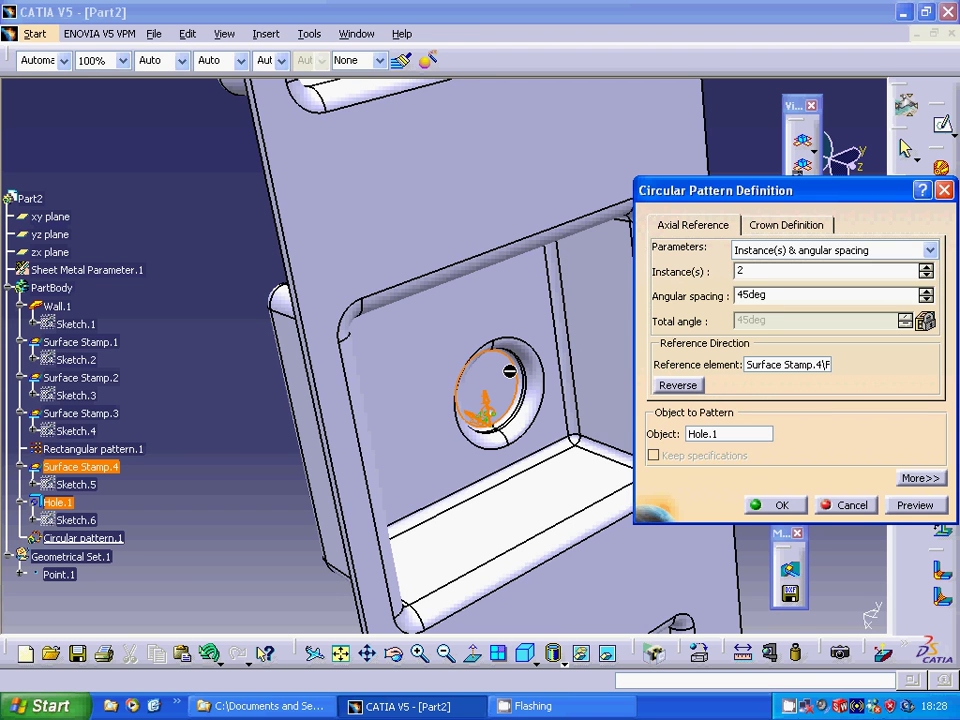
pyautogui.click(759, 271)
pyautogui.write('8')
pyautogui.click(898, 506)
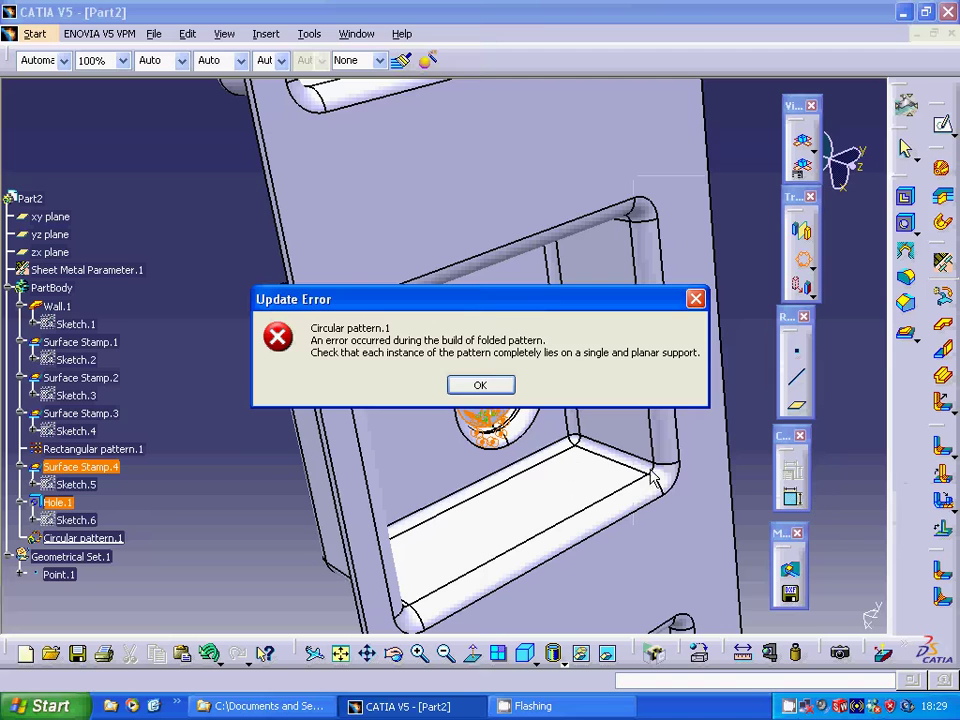
pyautogui.click(480, 386)
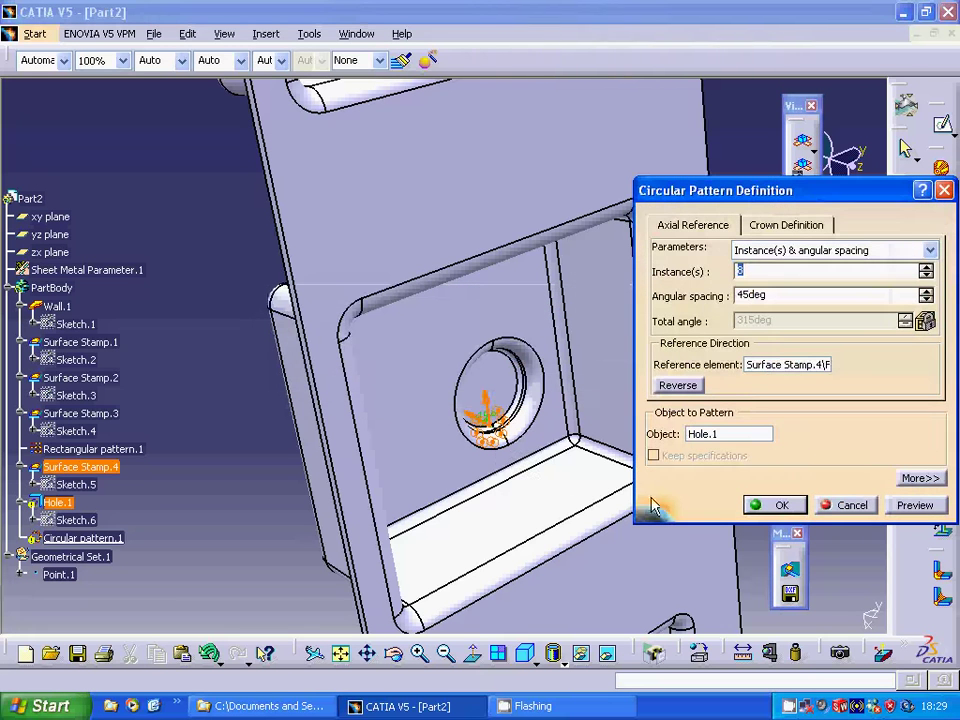
pyautogui.click(830, 504)
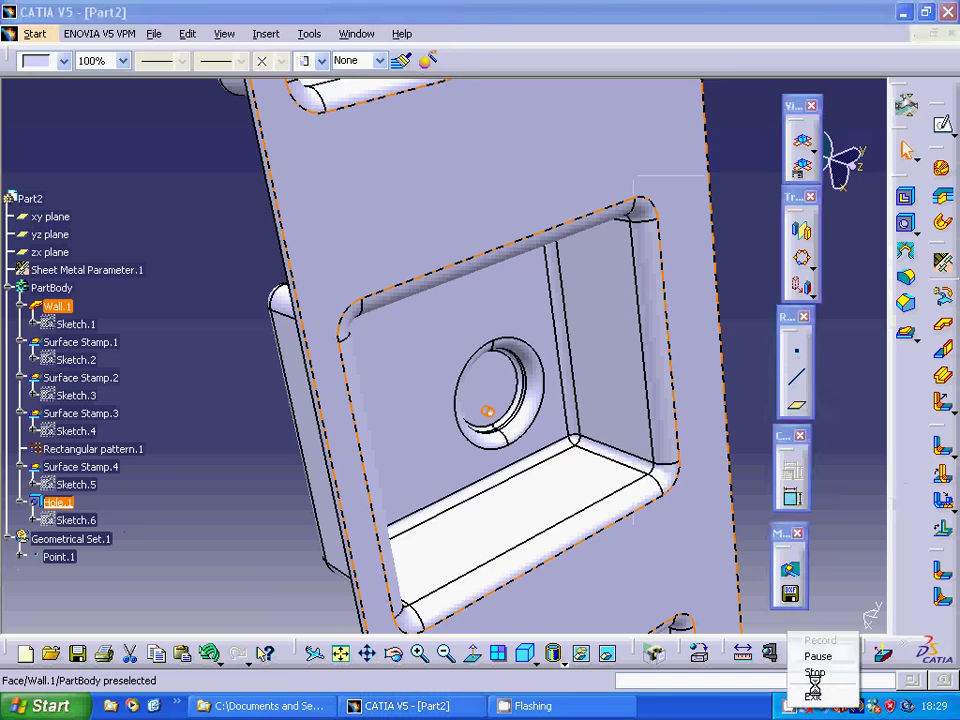
pyautogui.rightClick(789, 707)
pyautogui.click(816, 658)
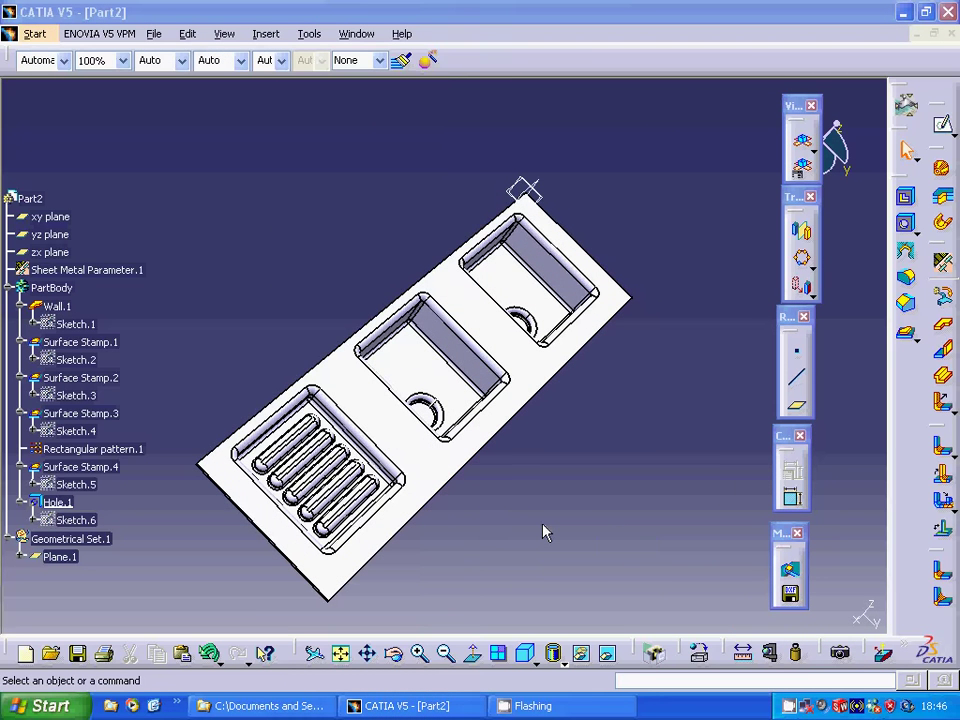
# Review the definition of the offset plane at the middle basin's circular stamp and examine its position from several standard views.
pyautogui.moveTo(545, 530); pyautogui.dragTo(444, 580, button='middle')
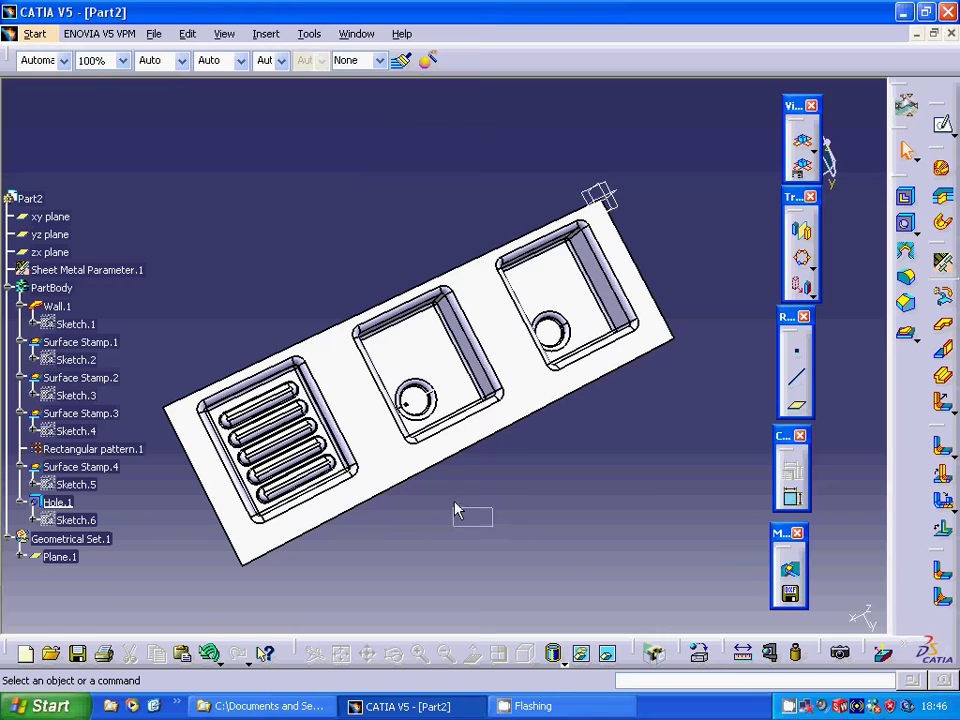
pyautogui.moveTo(455, 510); pyautogui.dragTo(400, 521, button='middle')
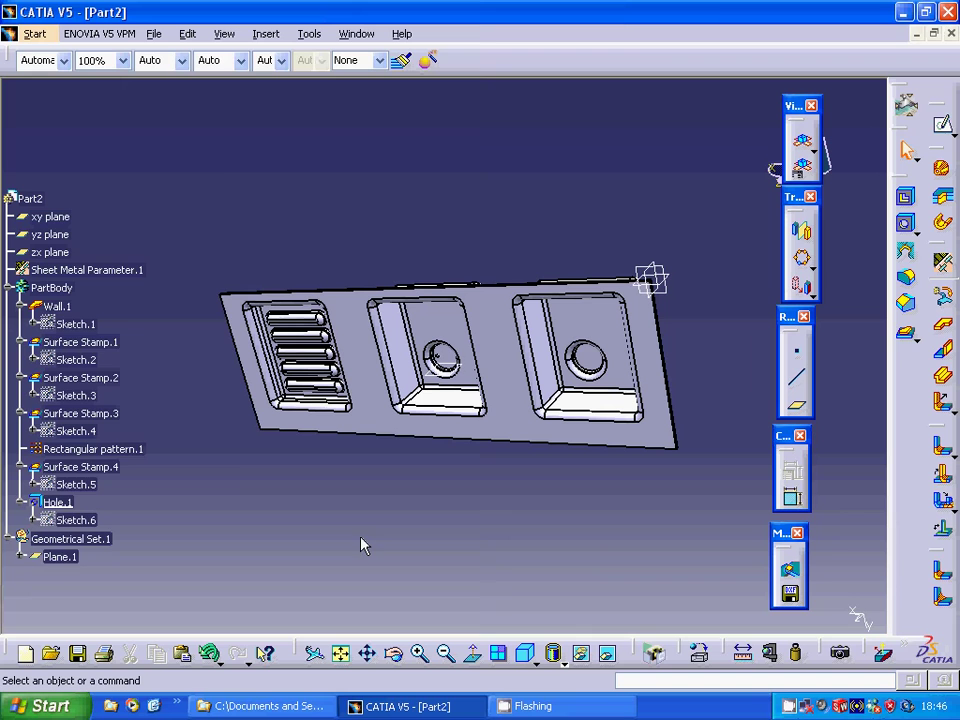
pyautogui.rightClick(66, 560)
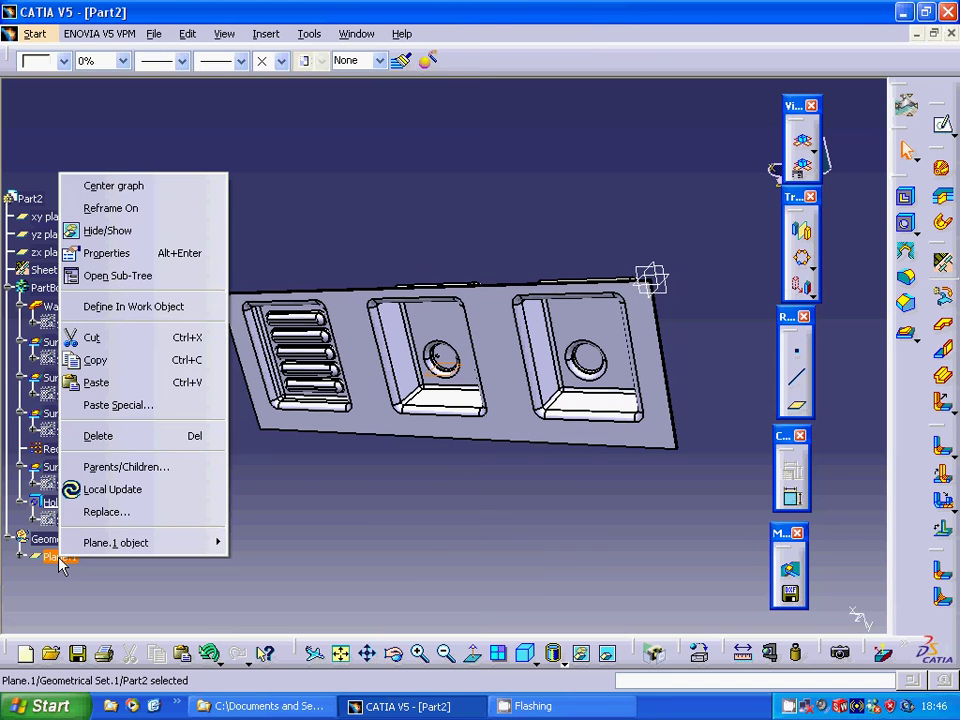
pyautogui.moveTo(165, 543)
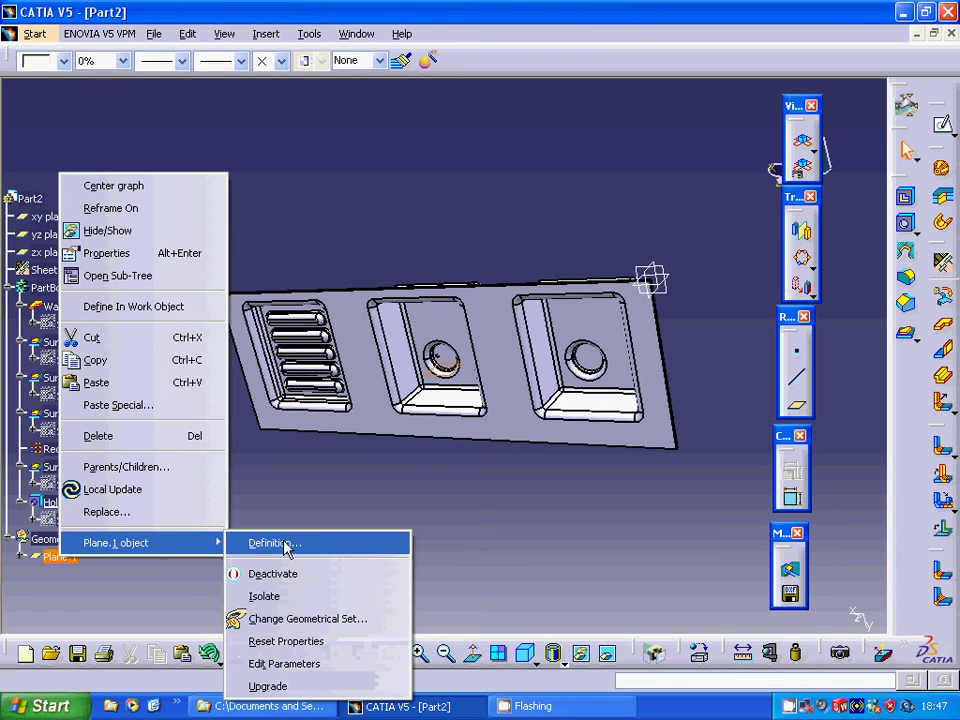
pyautogui.click(287, 547)
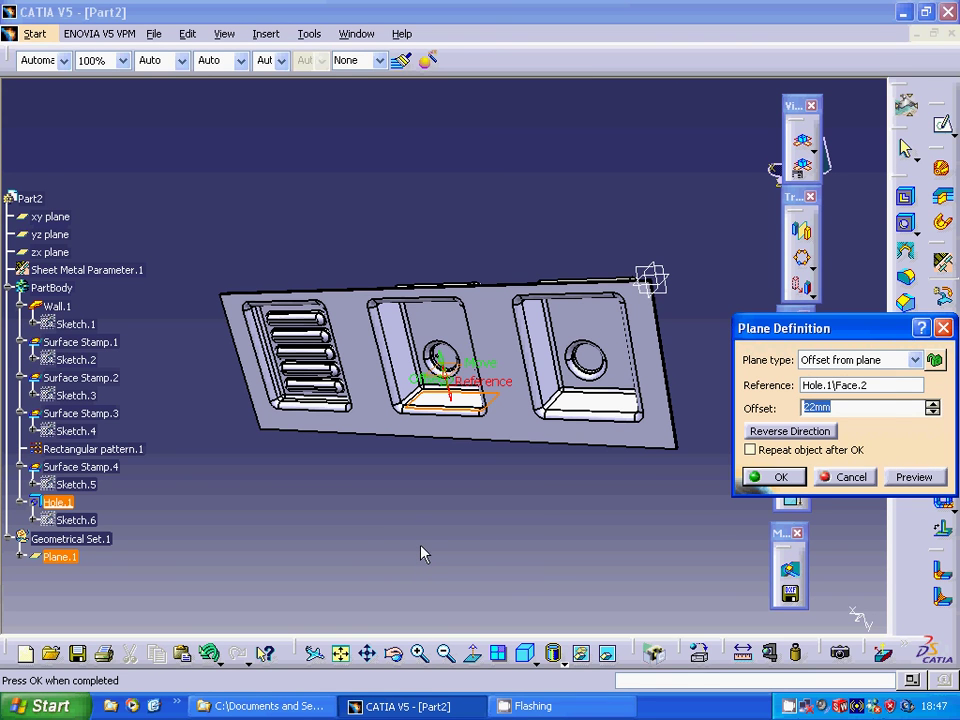
pyautogui.click(537, 662)
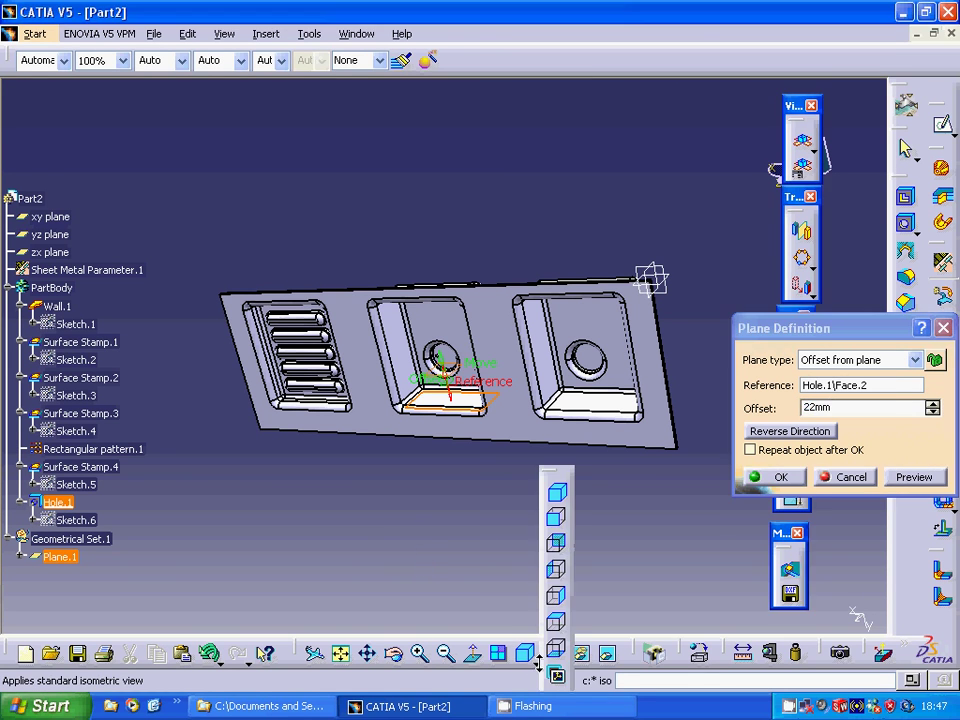
pyautogui.click(552, 603)
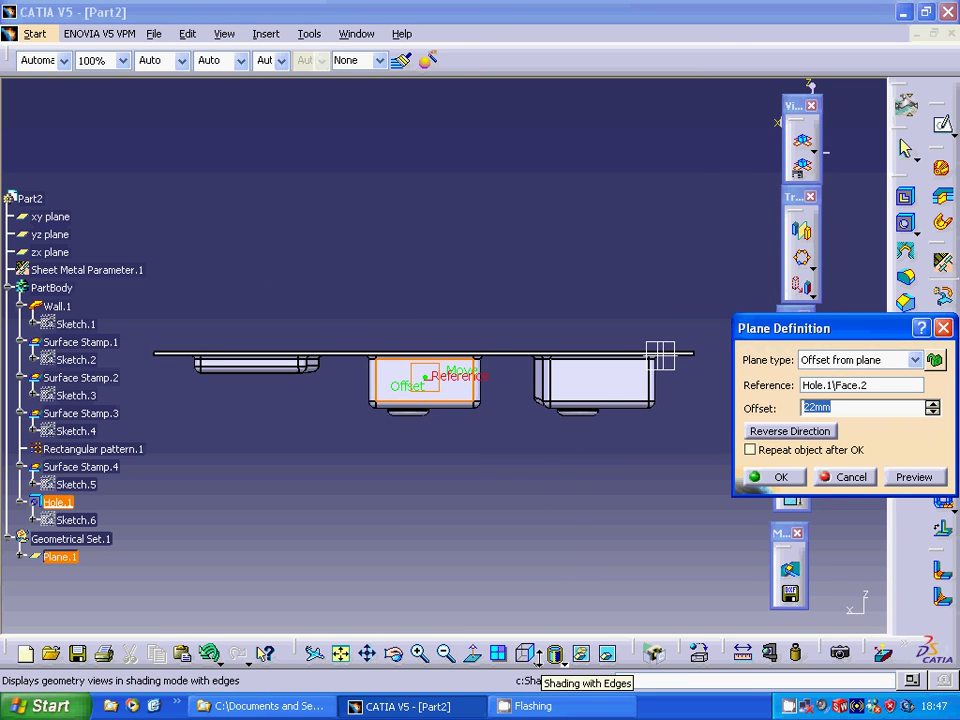
pyautogui.click(553, 655)
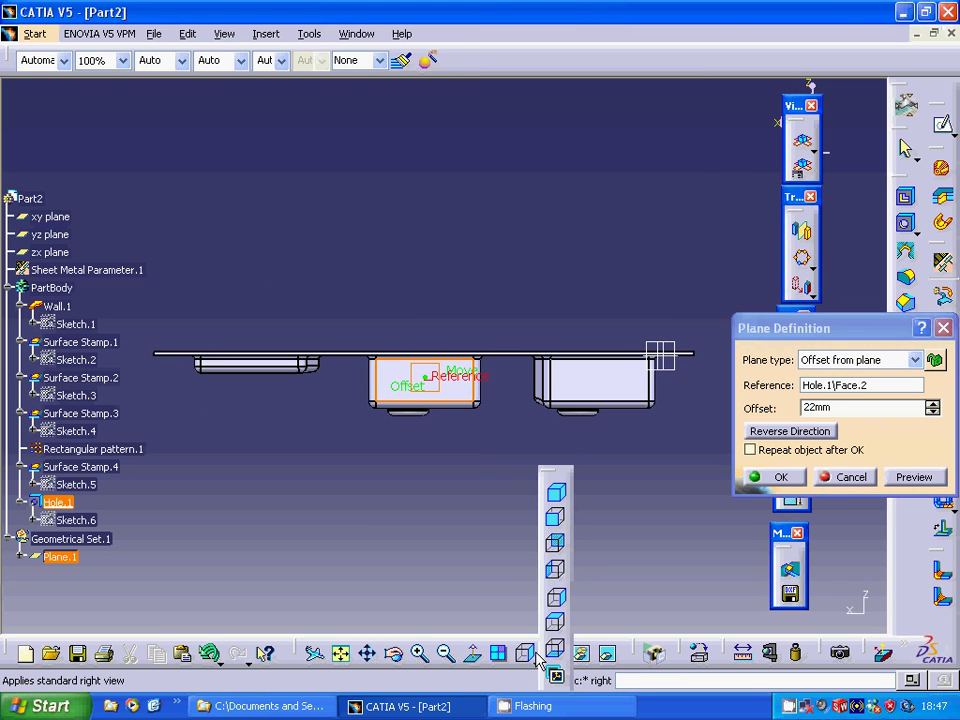
pyautogui.click(553, 517)
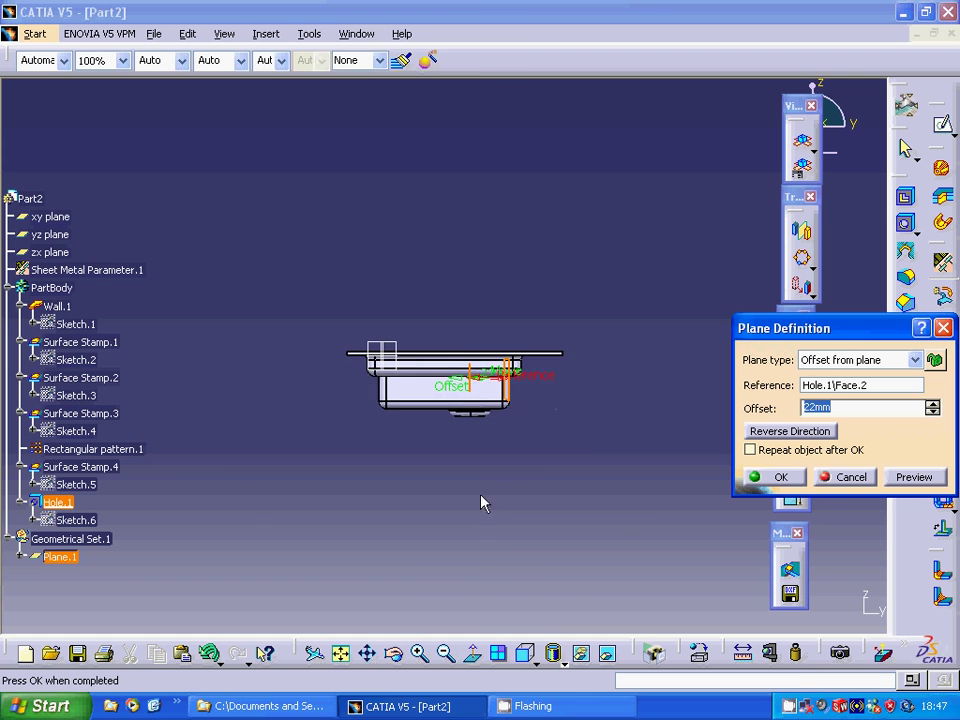
pyautogui.moveTo(481, 503); pyautogui.dragTo(482, 636, button='middle')
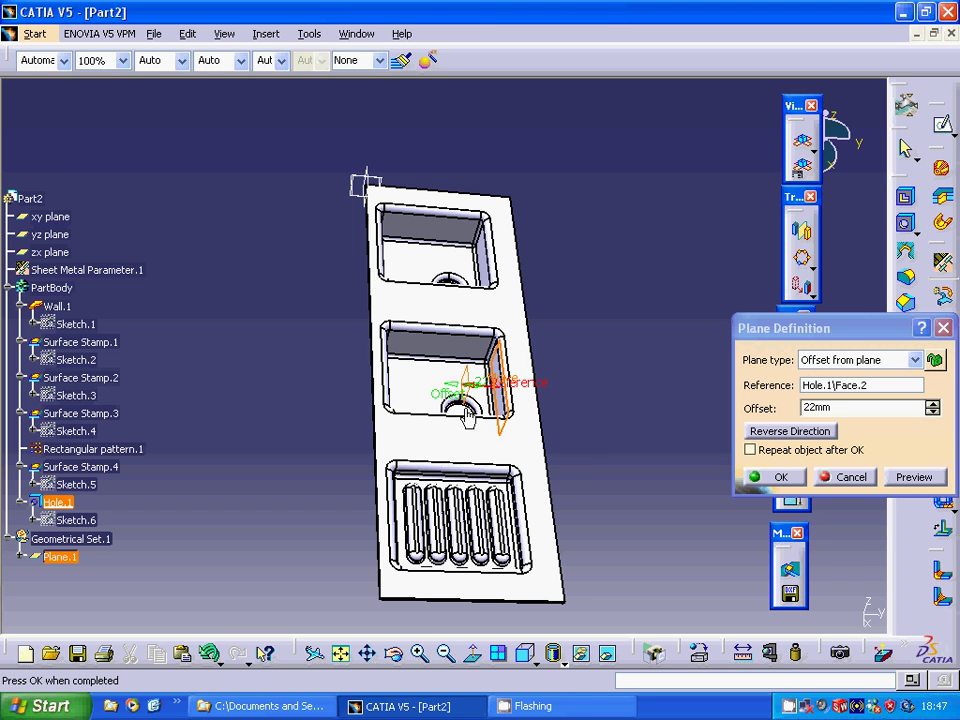
pyautogui.click(790, 478)
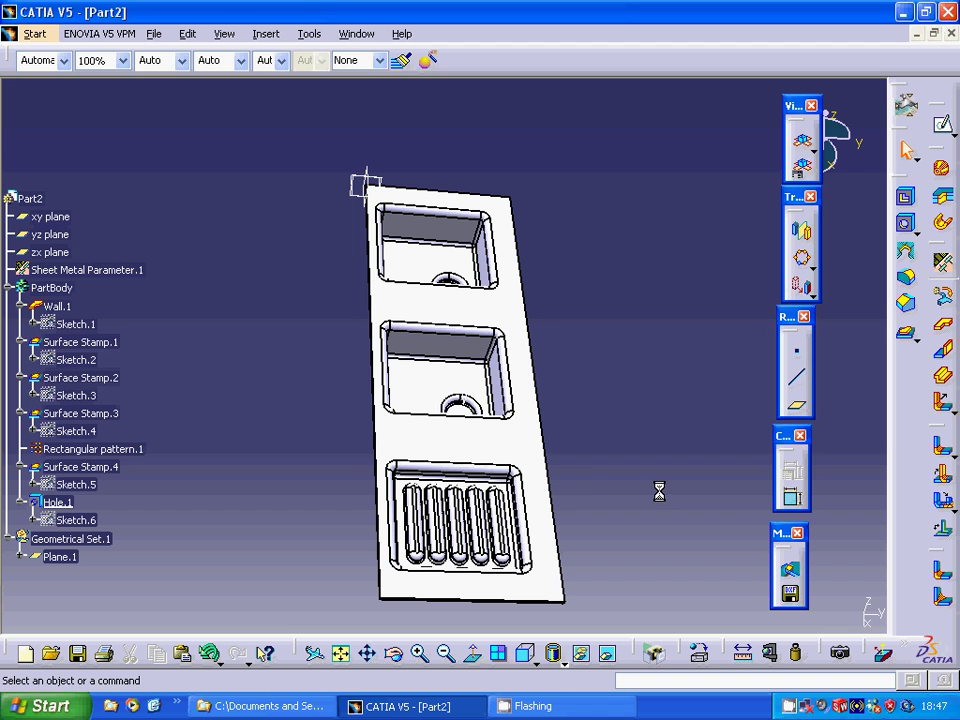
# Sketch a vertical axis line on the offset plane, starting at H 160 mm, V -40 mm and running up through the circular stamp.
pyautogui.click(468, 392)
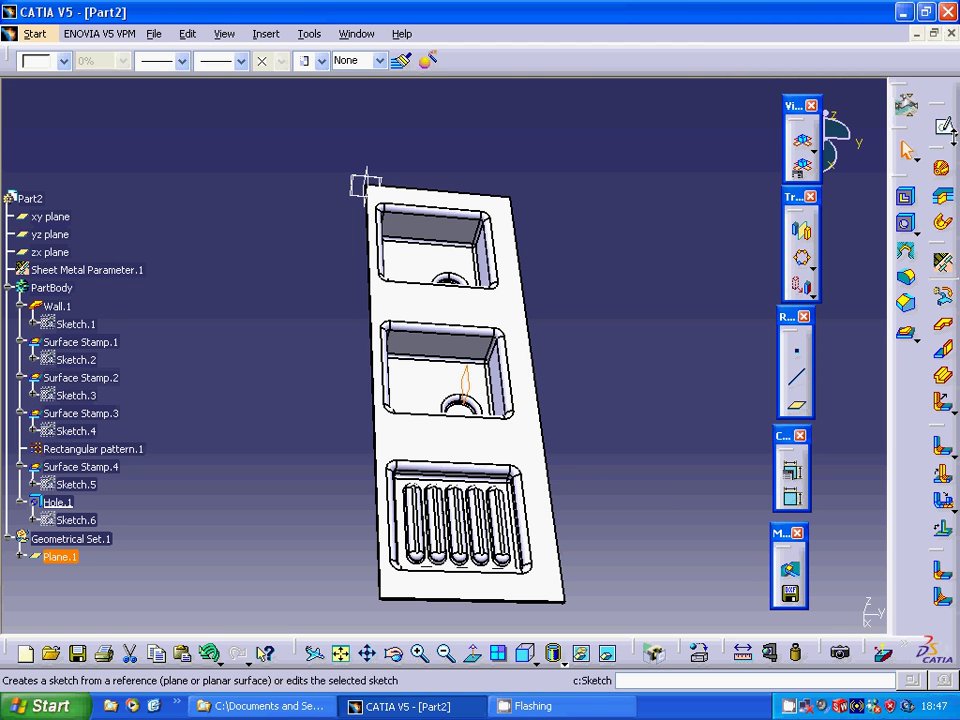
pyautogui.click(952, 140)
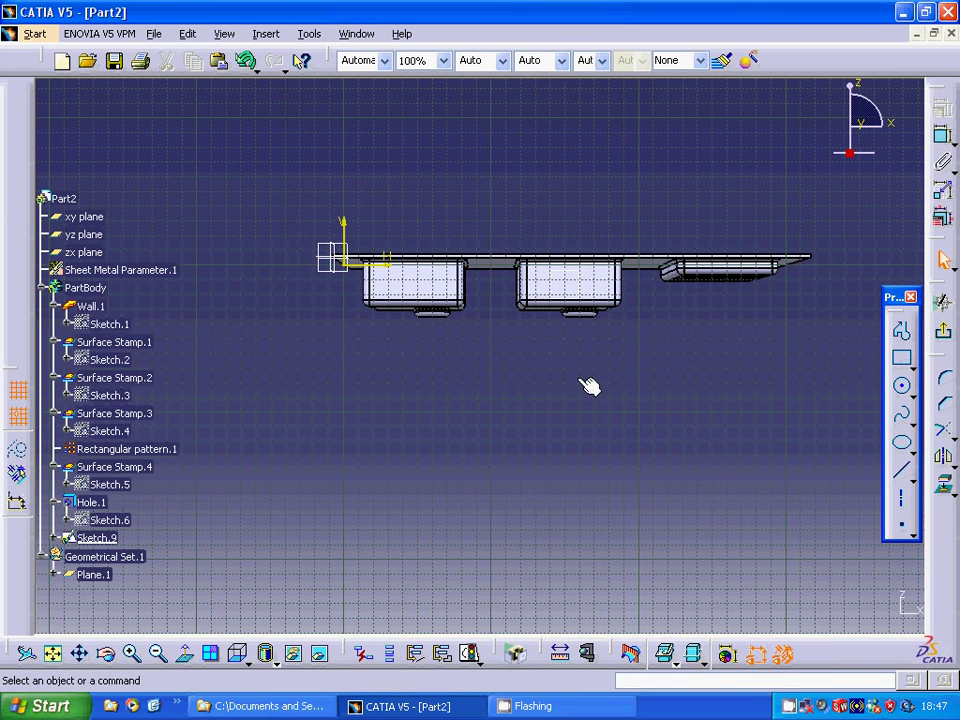
pyautogui.click(901, 468)
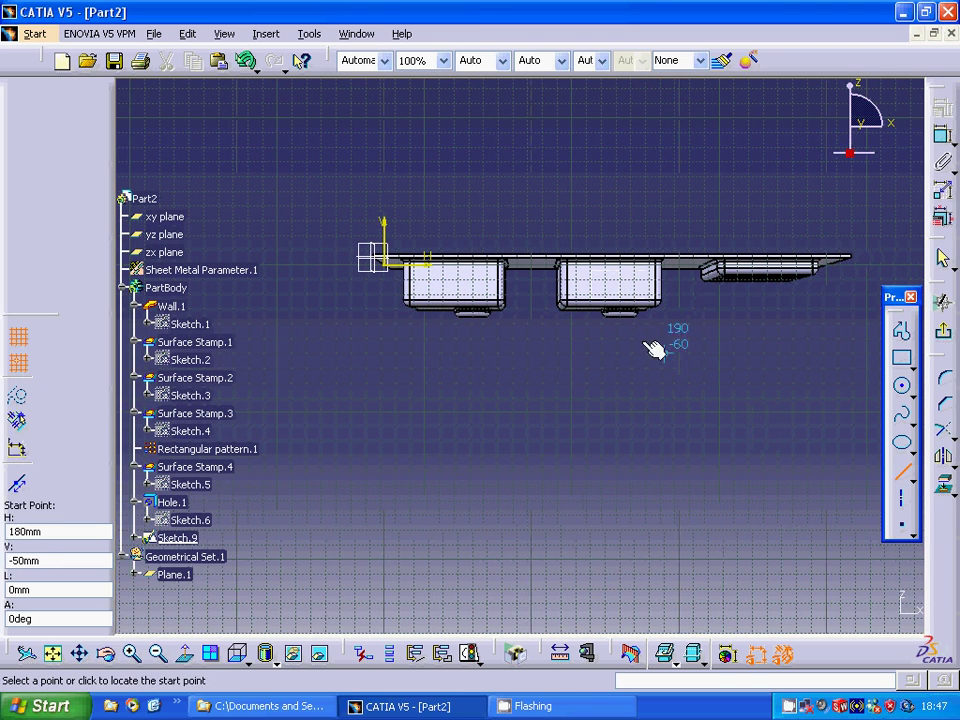
pyautogui.click(630, 323)
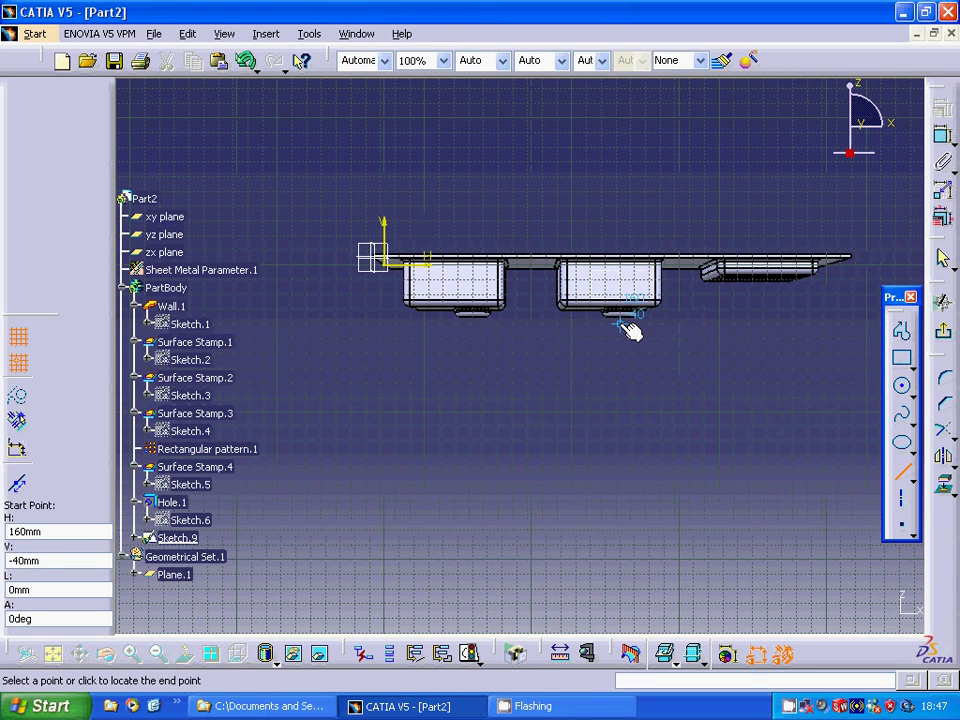
pyautogui.click(633, 272)
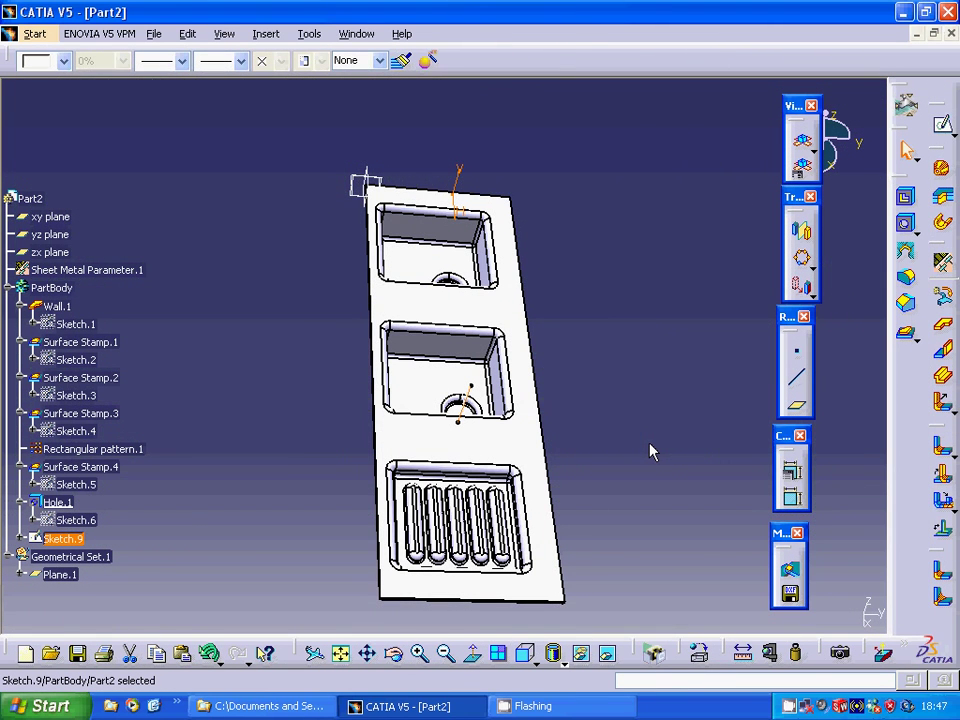
pyautogui.click(650, 452)
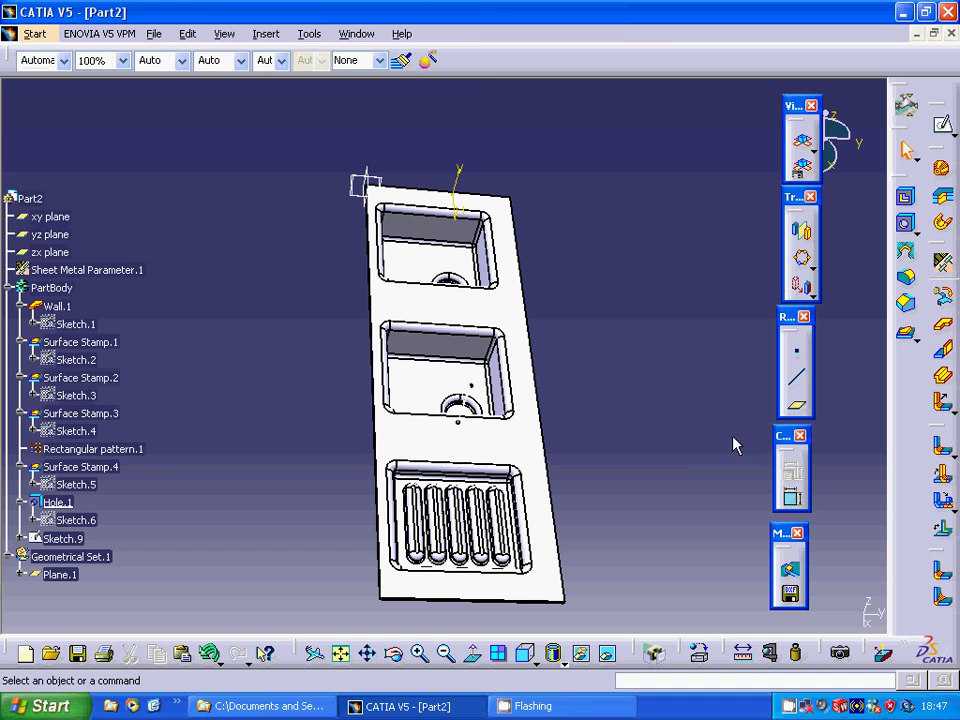
# Create a circular pattern of the drain hole around the sketched axis line with 8 instances at 45 deg angular spacing.
pyautogui.click(57, 502)
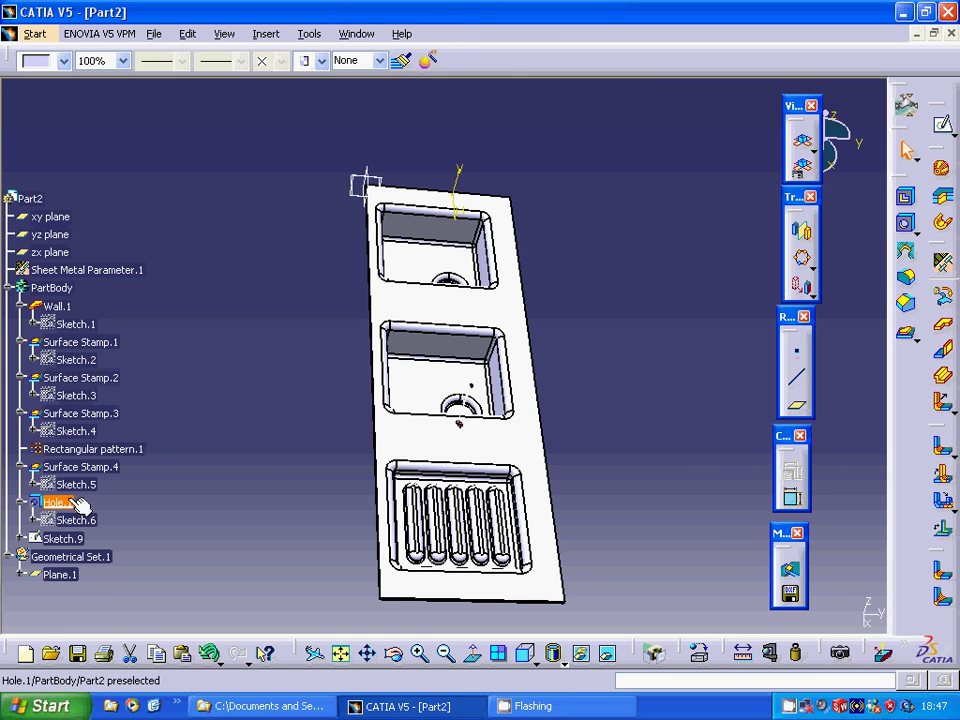
pyautogui.click(265, 33)
pyautogui.moveTo(314, 448)
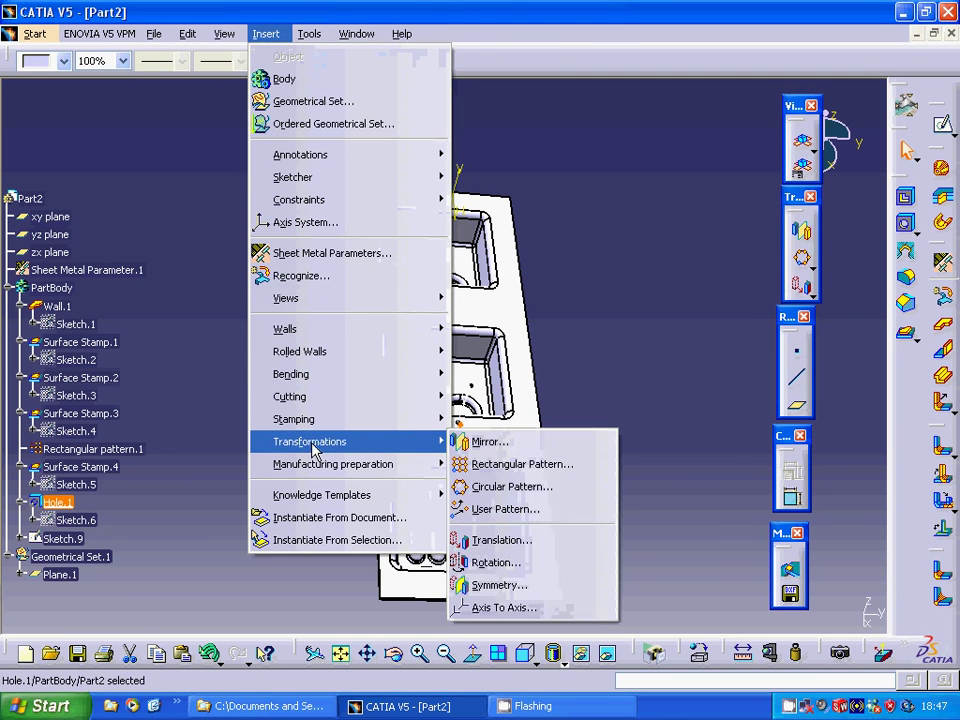
pyautogui.click(500, 487)
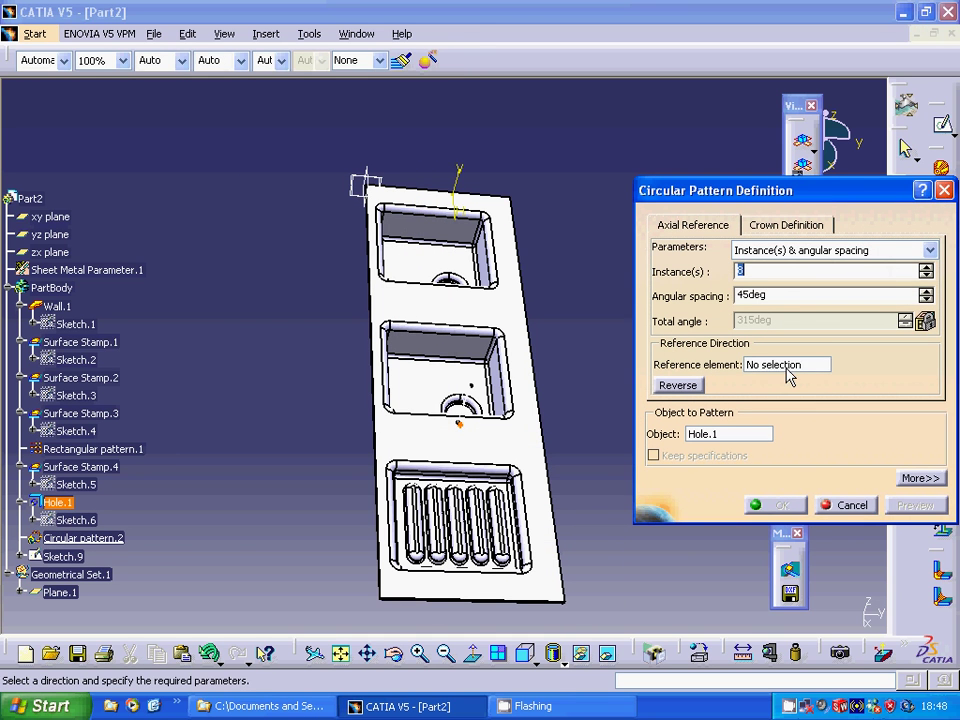
pyautogui.click(775, 365)
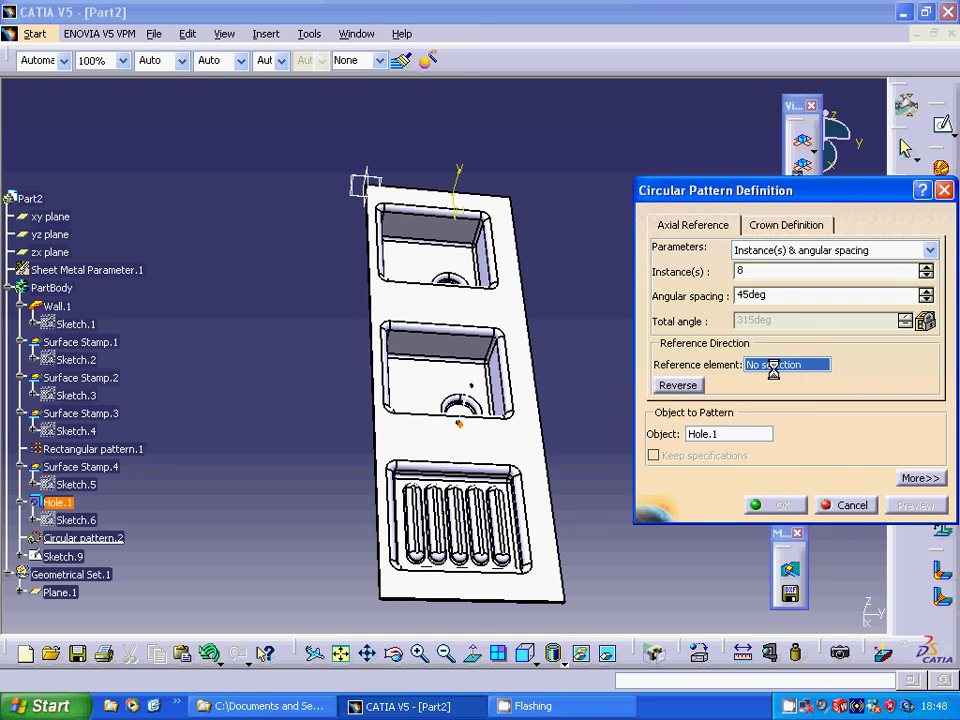
pyautogui.click(457, 406)
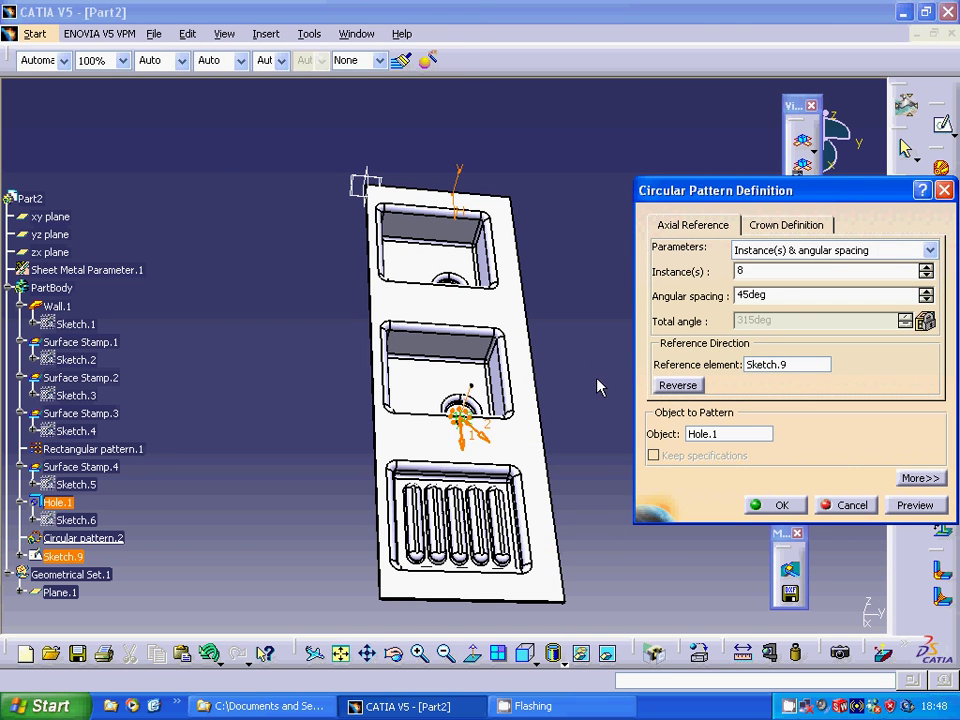
pyautogui.moveTo(598, 386); pyautogui.dragTo(572, 467, button='middle')
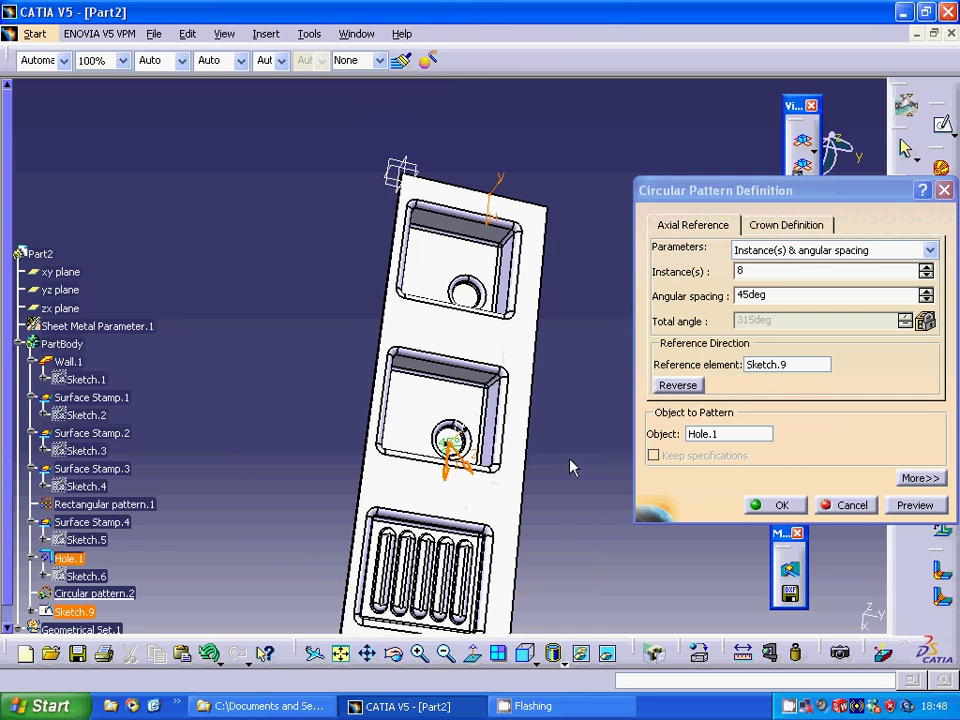
pyautogui.click(779, 506)
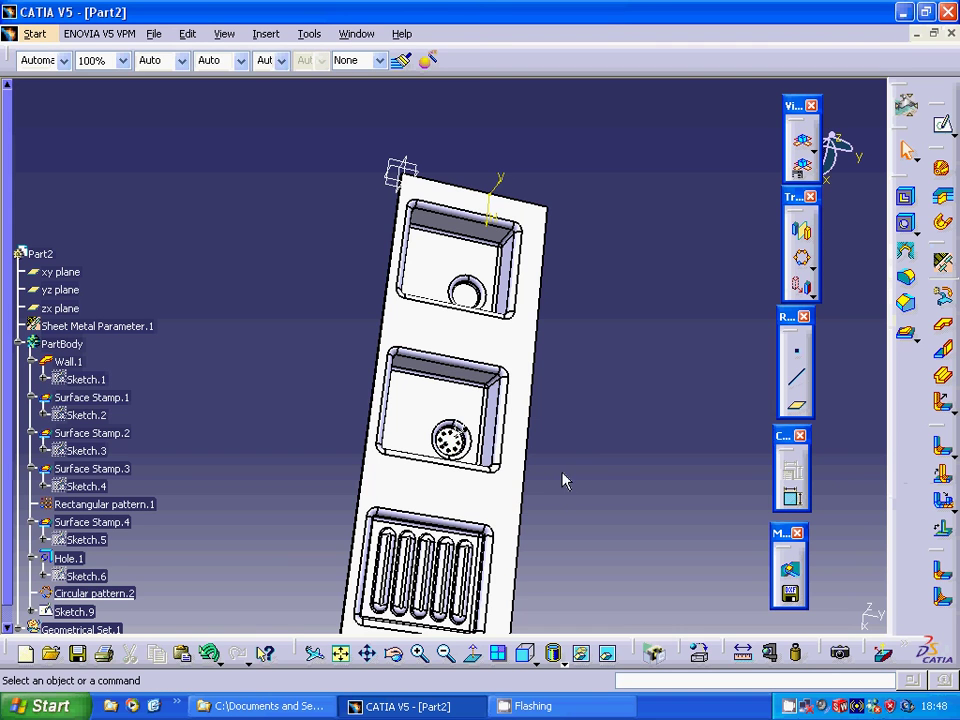
pyautogui.click(499, 364)
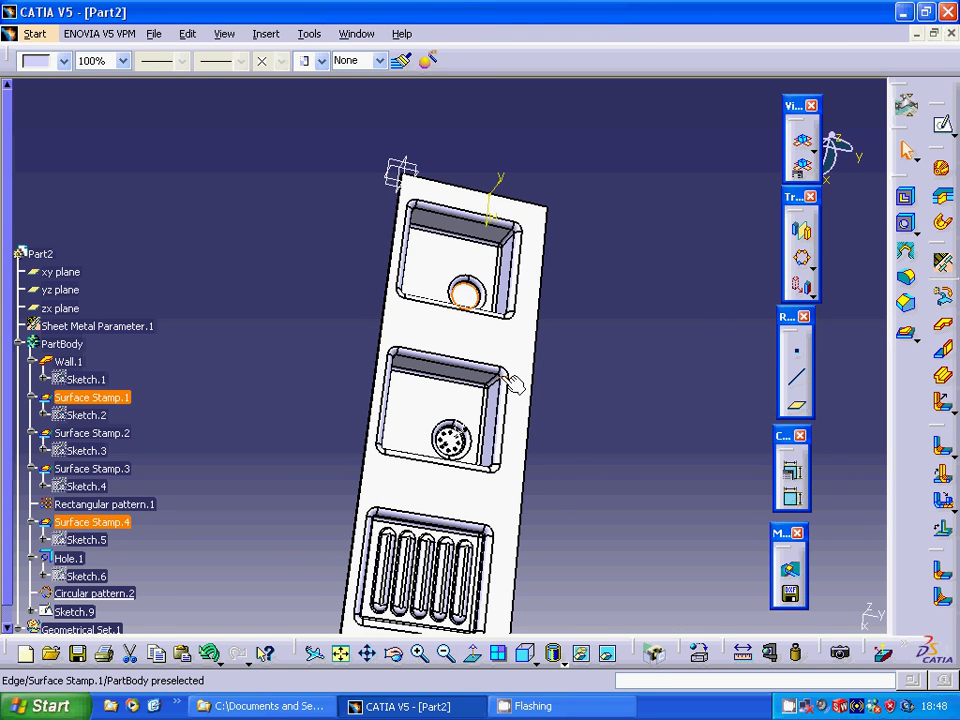
pyautogui.click(540, 232)
pyautogui.click(942, 123)
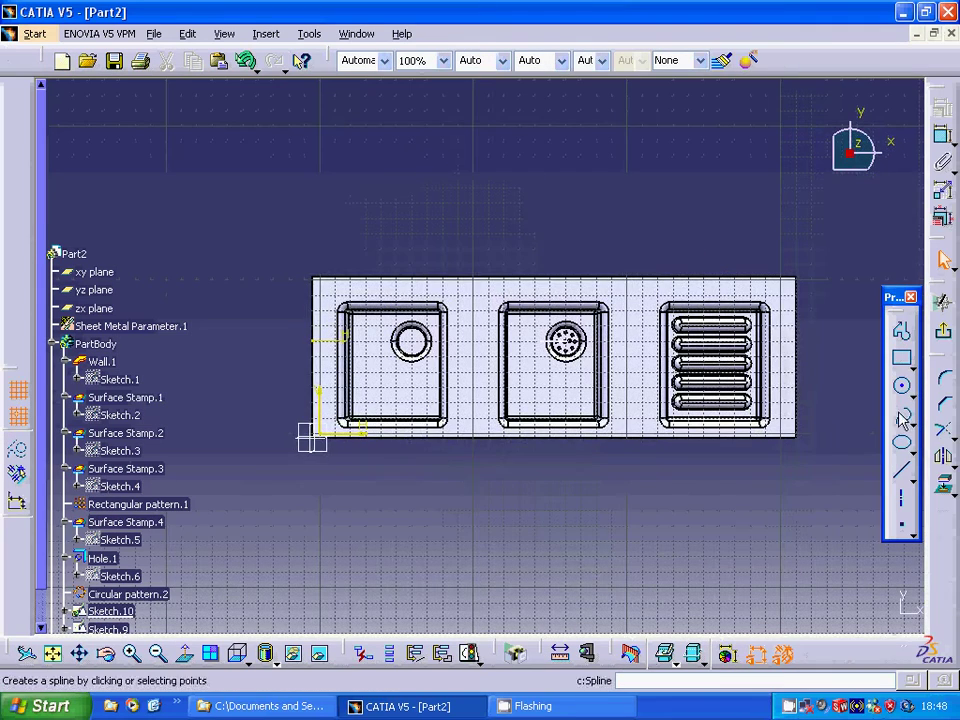
pyautogui.click(942, 262)
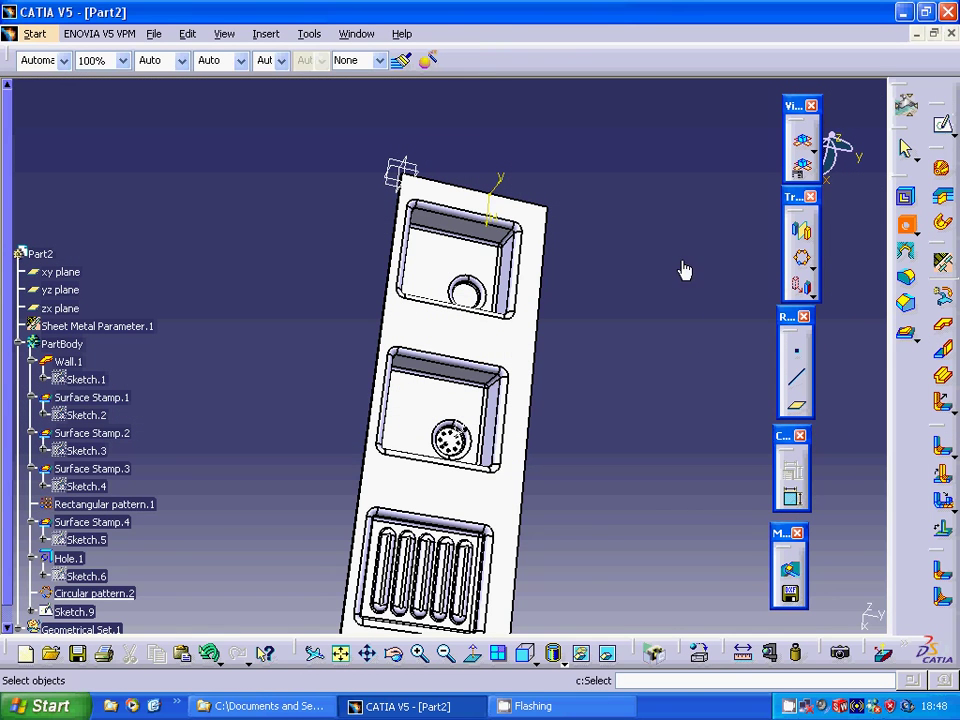
# Place a hole on the flat face of the end basin's circular stamp and dimension its centre point from the basin floor's upper edge.
pyautogui.click(505, 325)
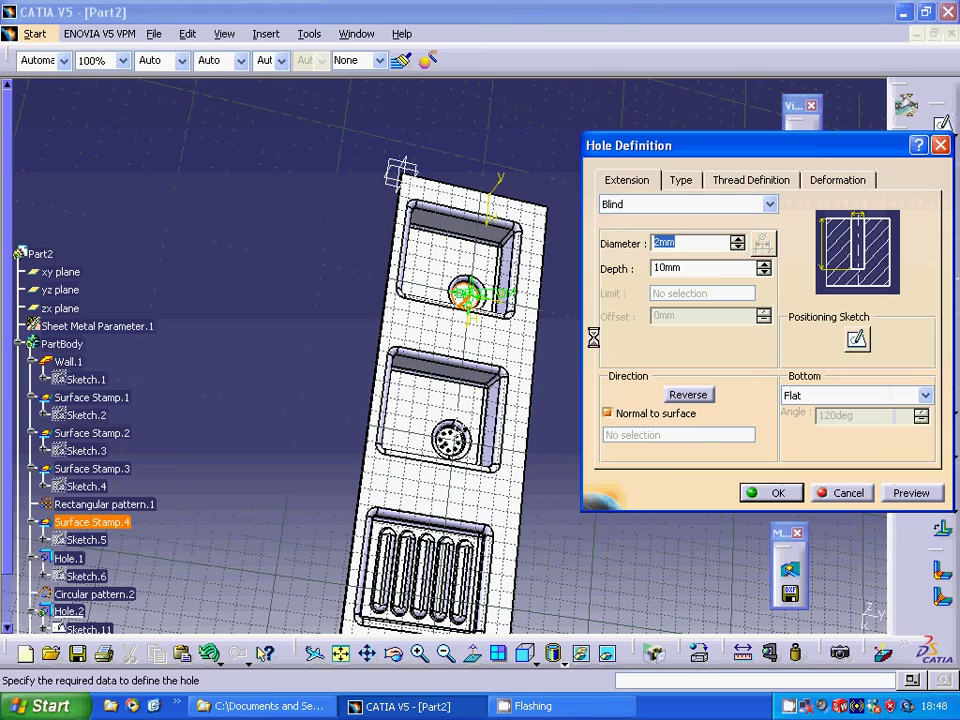
pyautogui.click(856, 341)
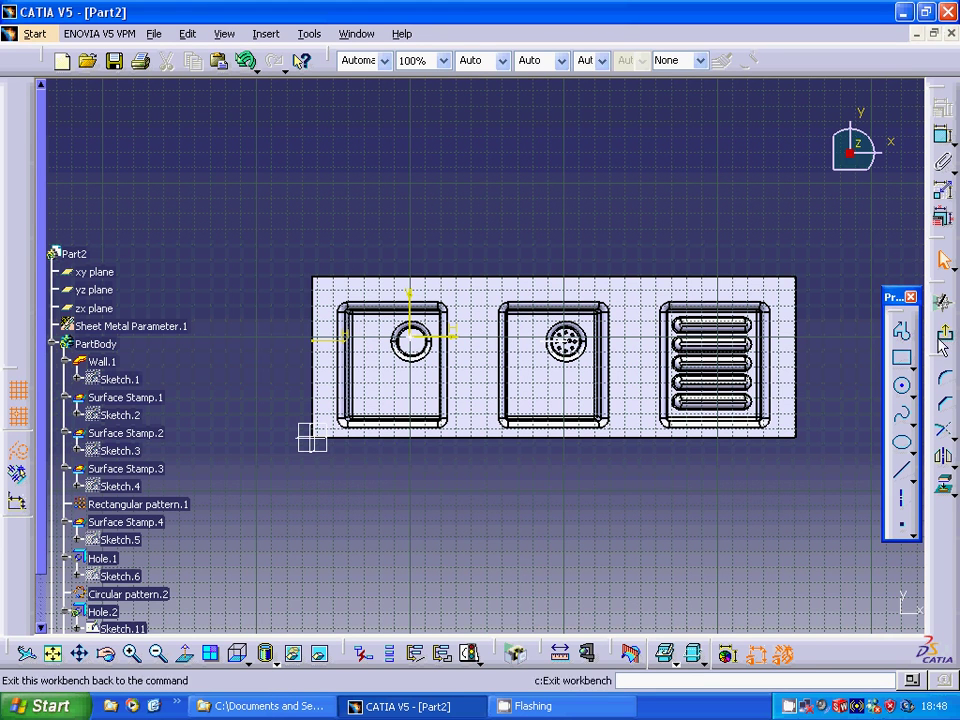
pyautogui.click(945, 140)
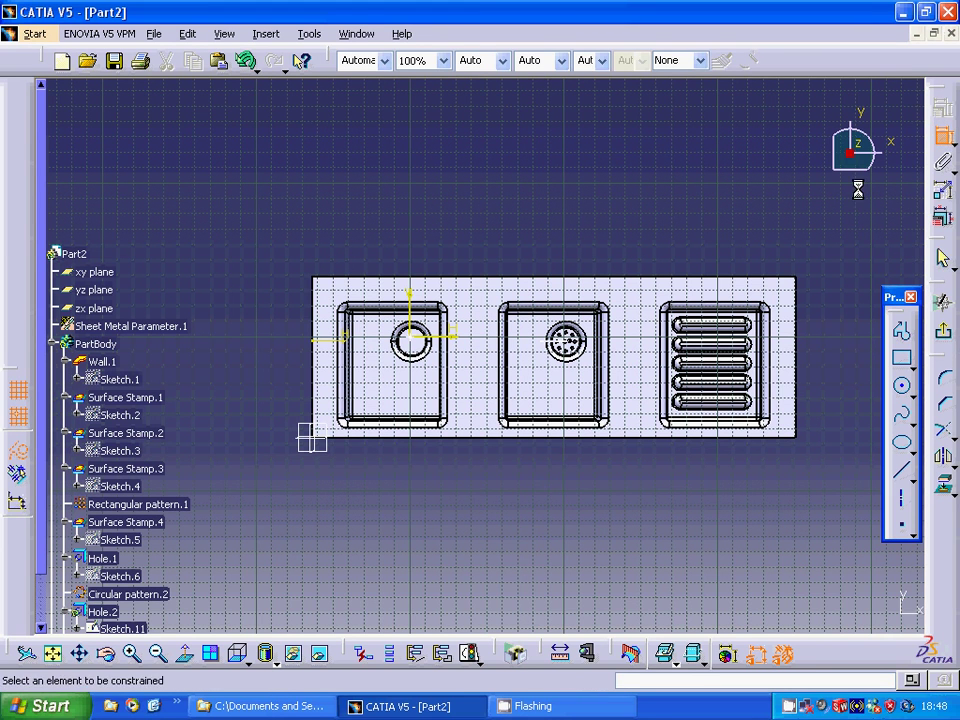
pyautogui.click(412, 340)
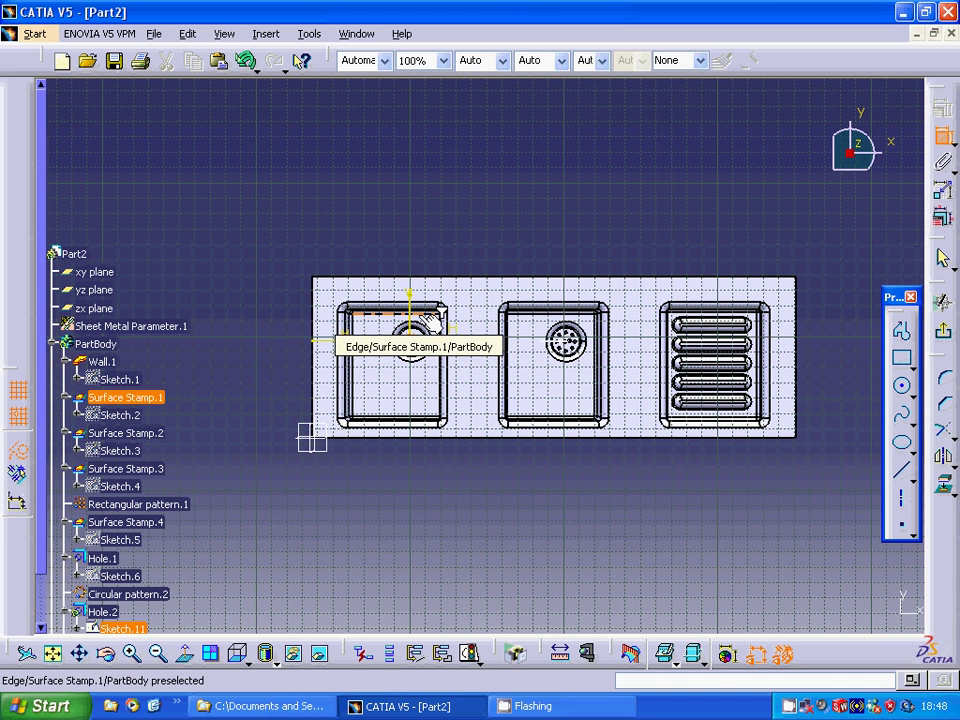
pyautogui.click(430, 319)
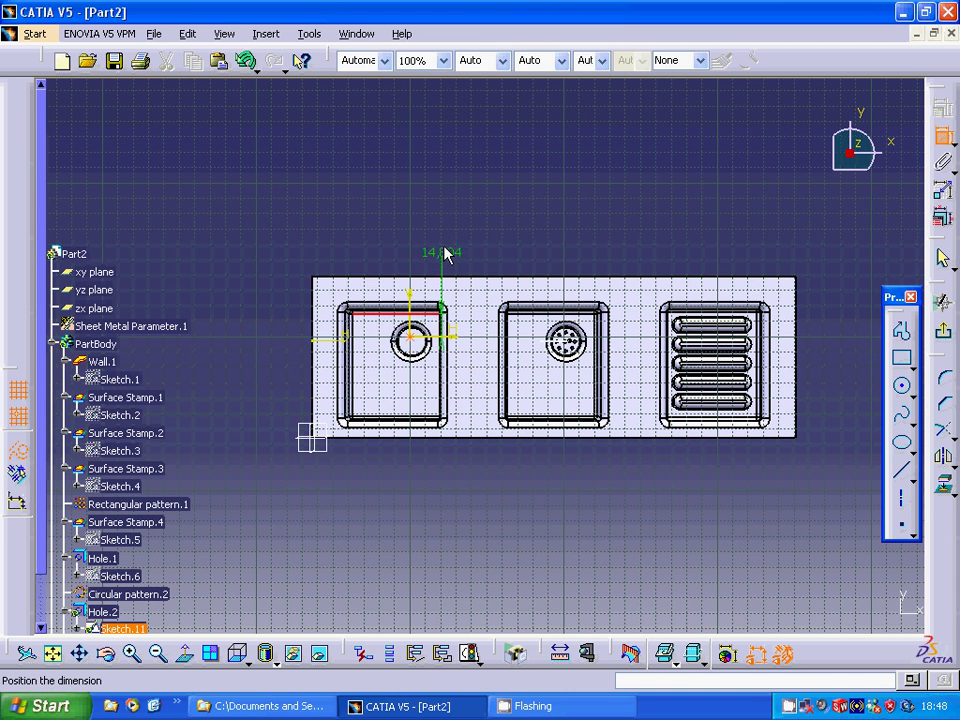
pyautogui.click(445, 254)
# Set the vertical offset between the hole's centre point and the basin floor's upper edge to 14 mm.
pyautogui.click(452, 244)
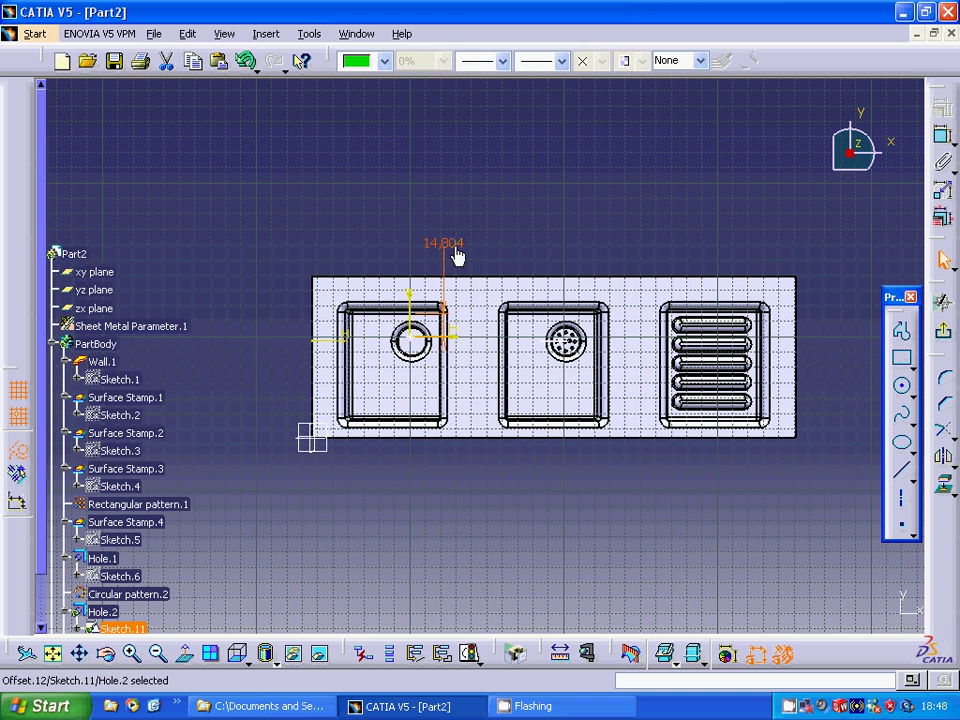
pyautogui.rightClick(456, 256)
pyautogui.click(452, 256)
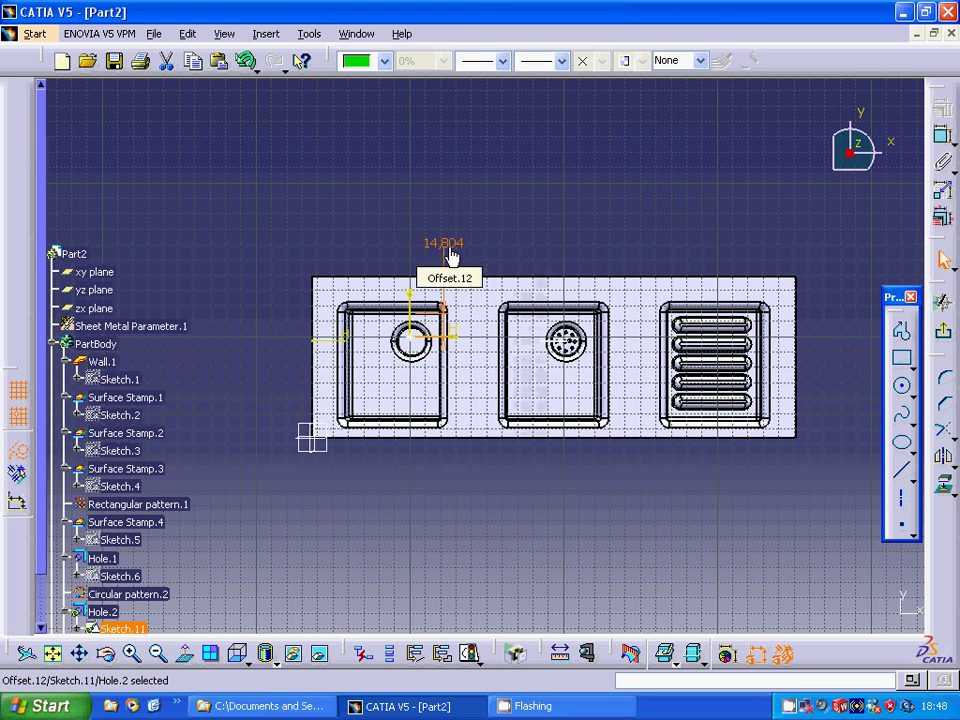
pyautogui.doubleClick(450, 257)
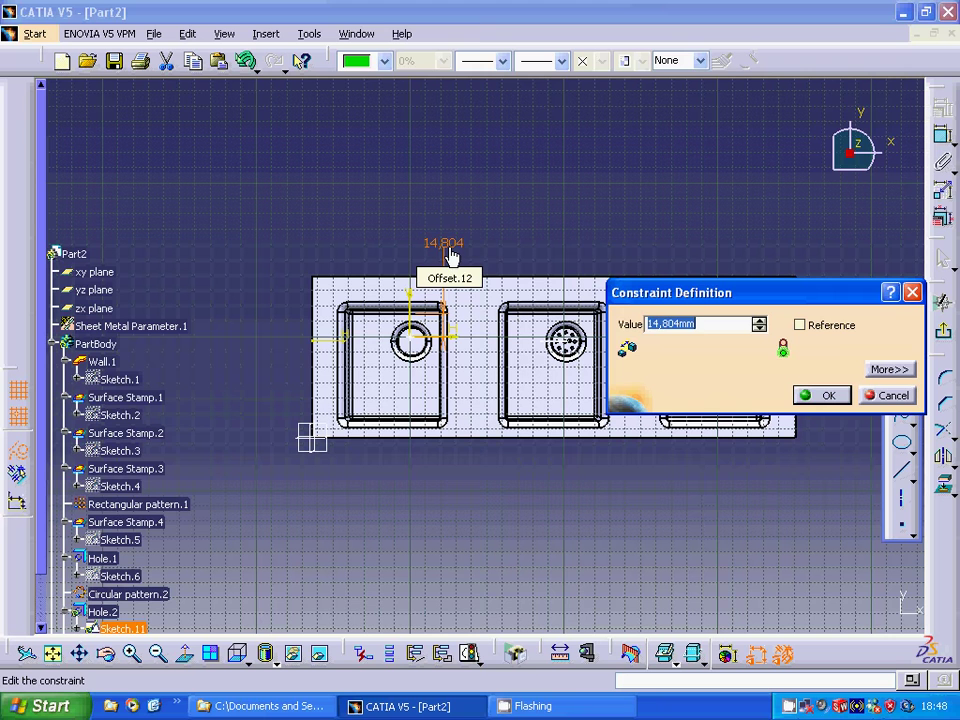
pyautogui.write('14')
pyautogui.click(826, 394)
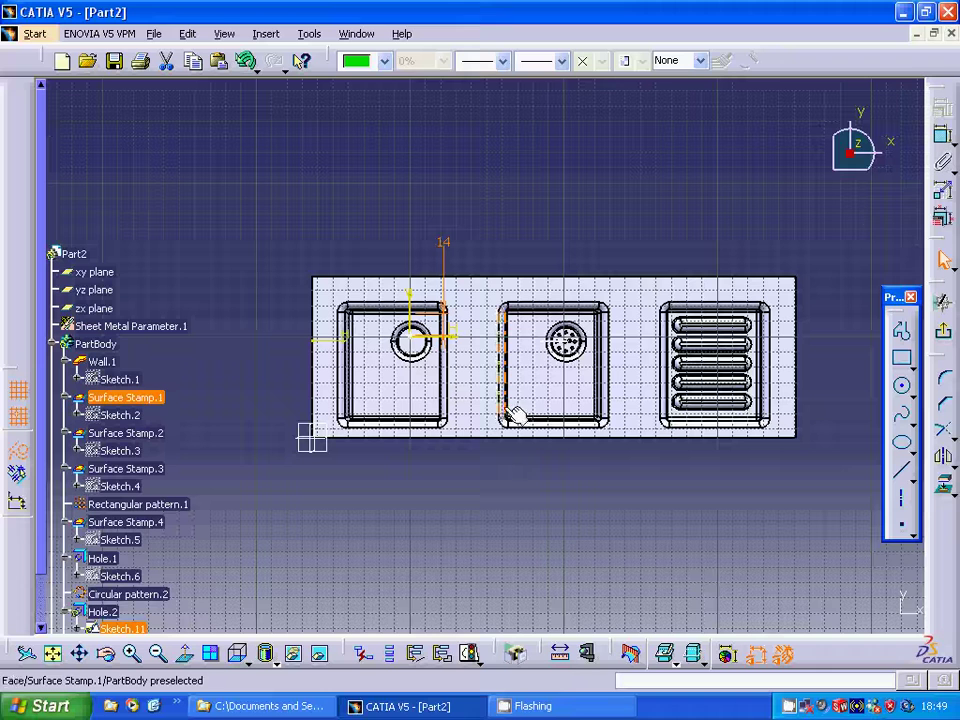
pyautogui.click(944, 137)
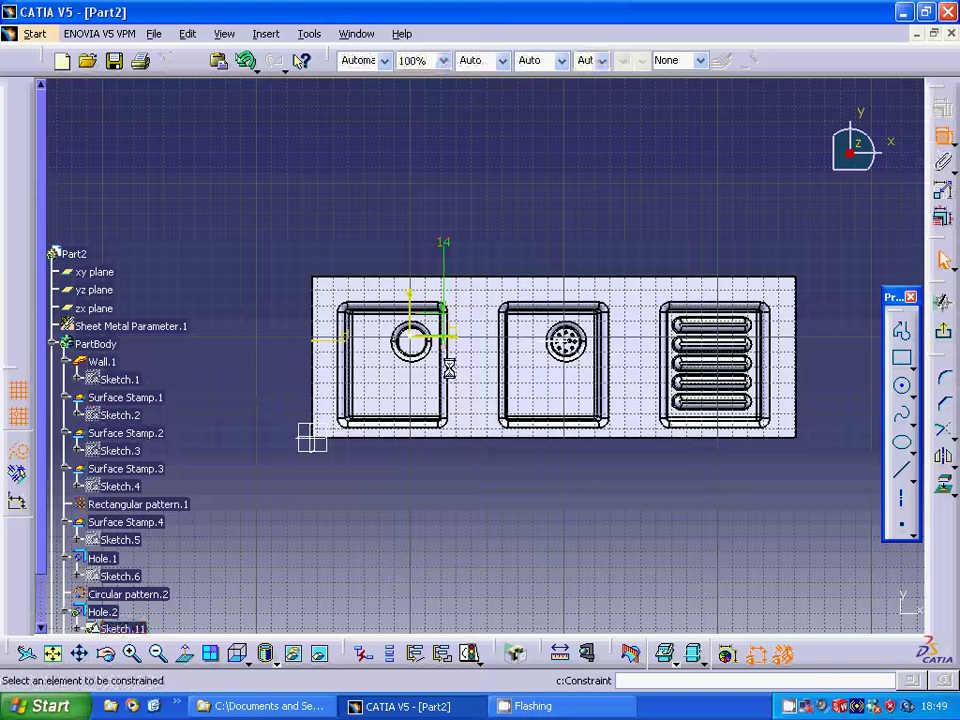
pyautogui.click(425, 343)
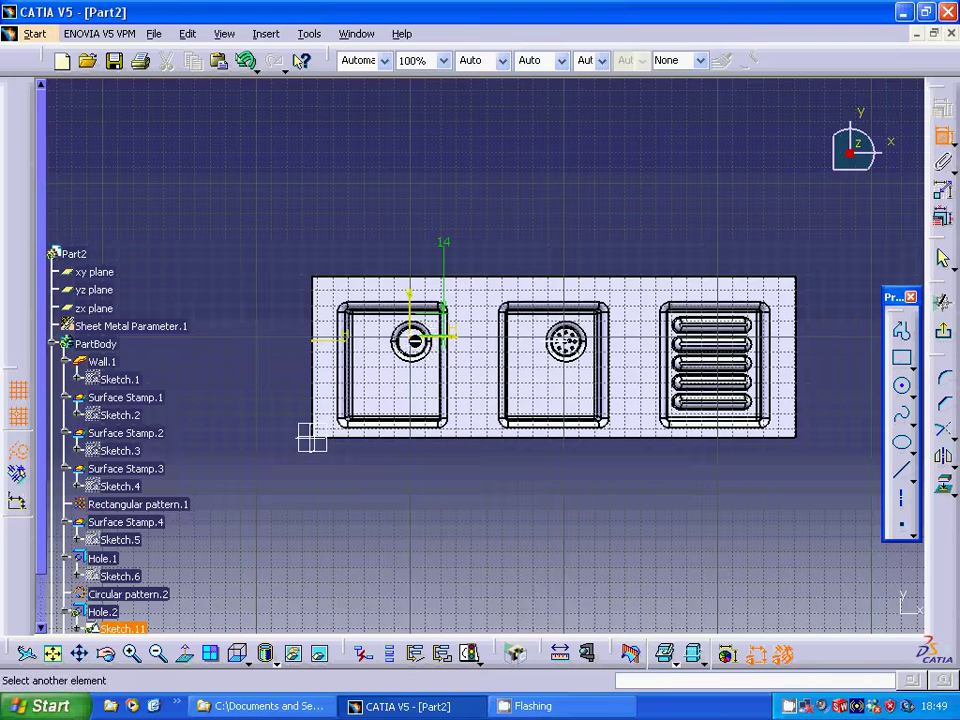
pyautogui.click(422, 343)
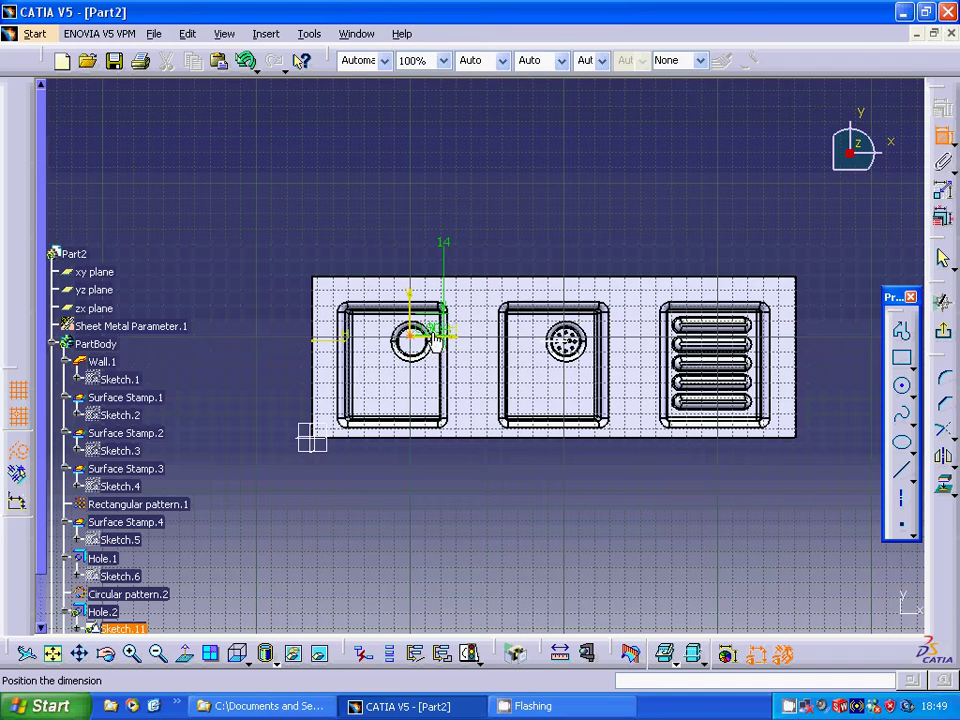
pyautogui.click(440, 334)
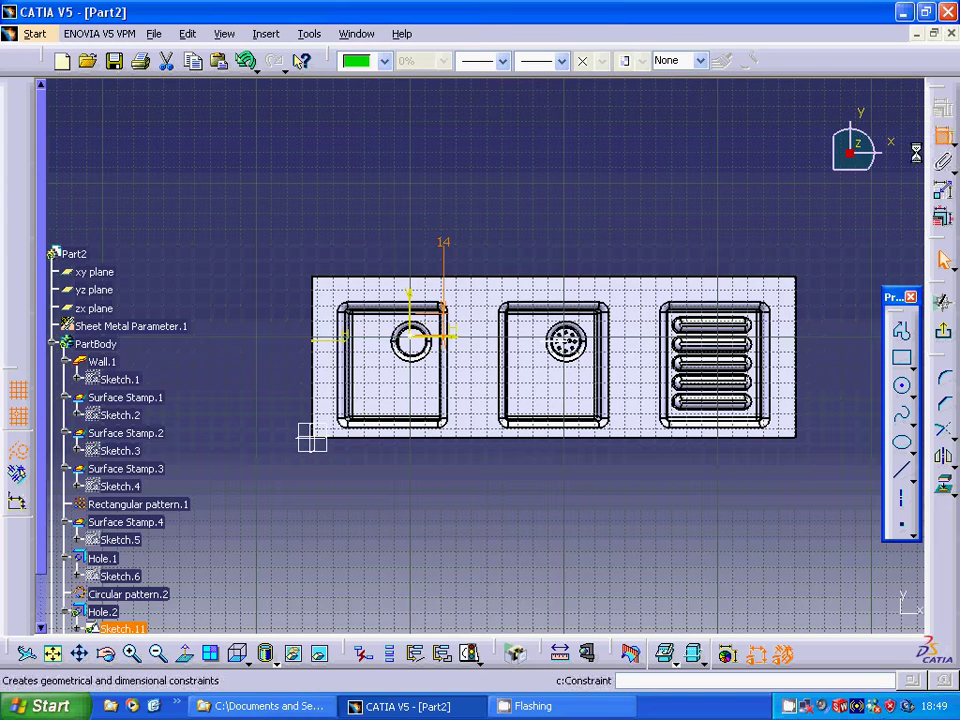
# Dimension the hole's centre point from the basin floor's right edge and set the distance to 19 mm.
pyautogui.click(417, 338)
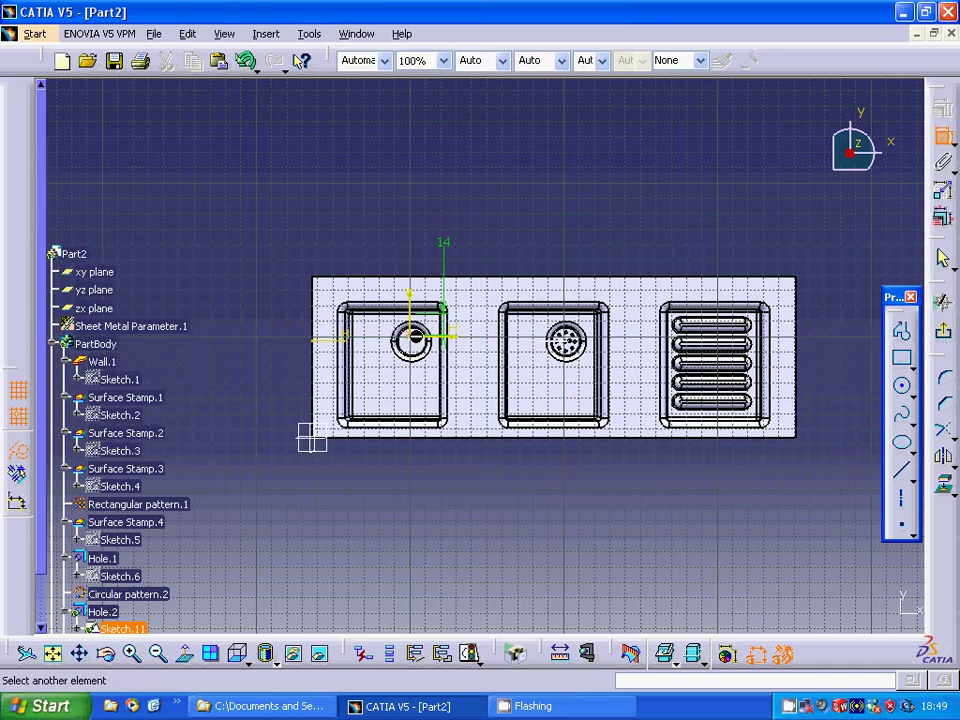
pyautogui.click(441, 338)
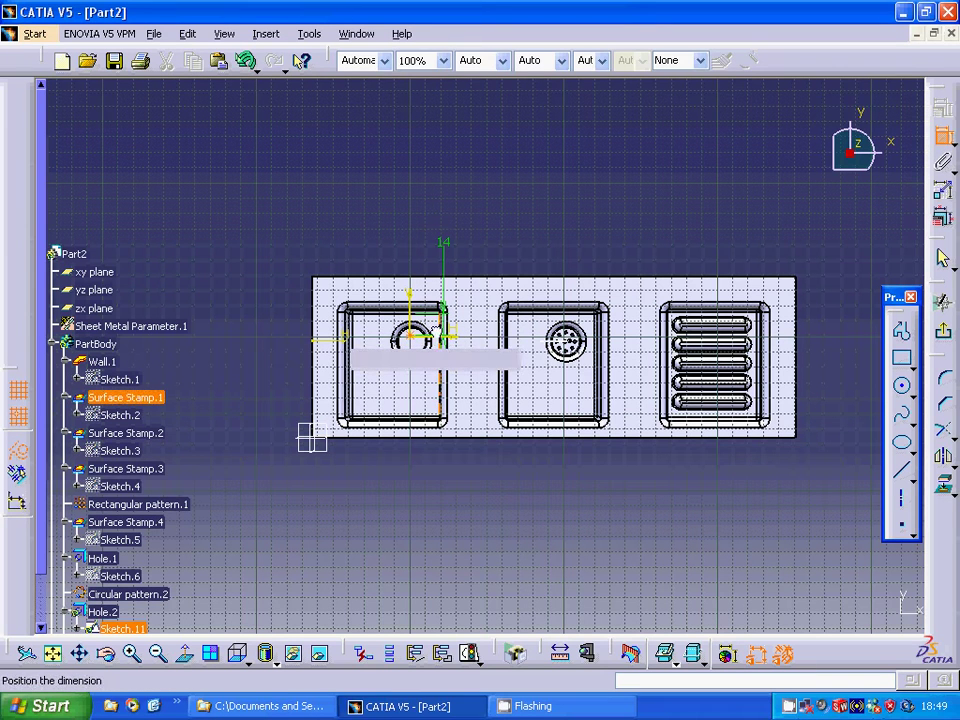
pyautogui.click(417, 246)
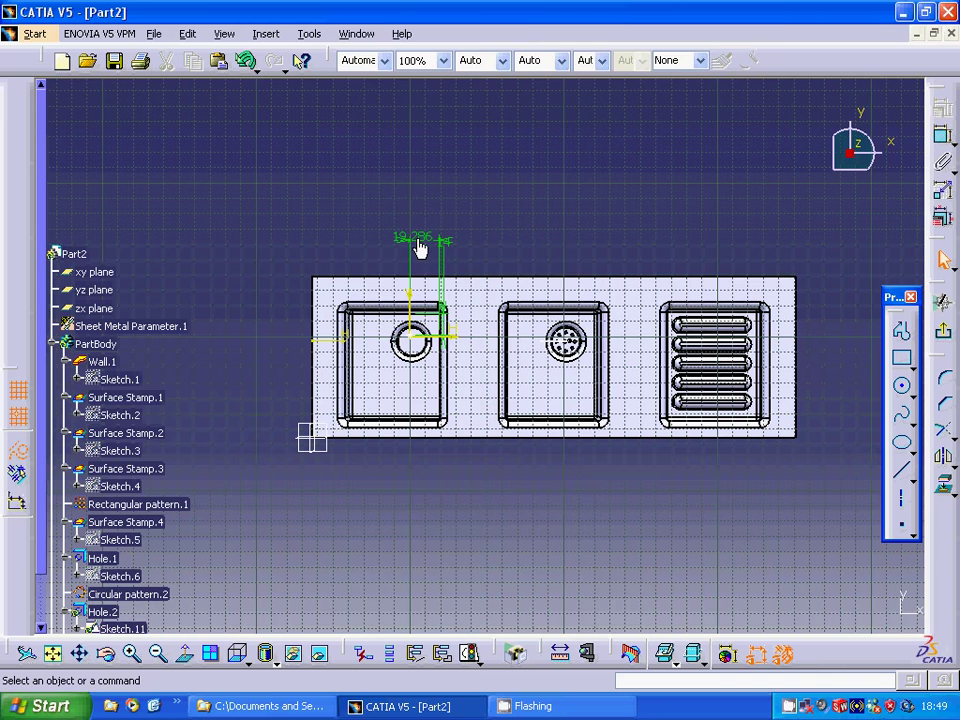
pyautogui.doubleClick(417, 242)
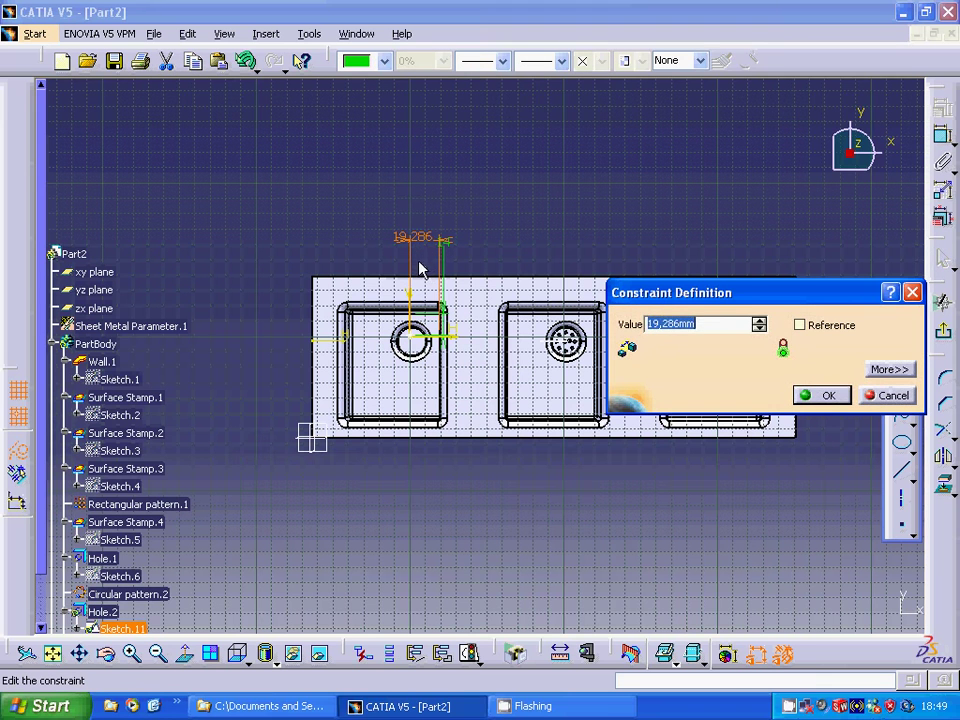
pyautogui.write('19')
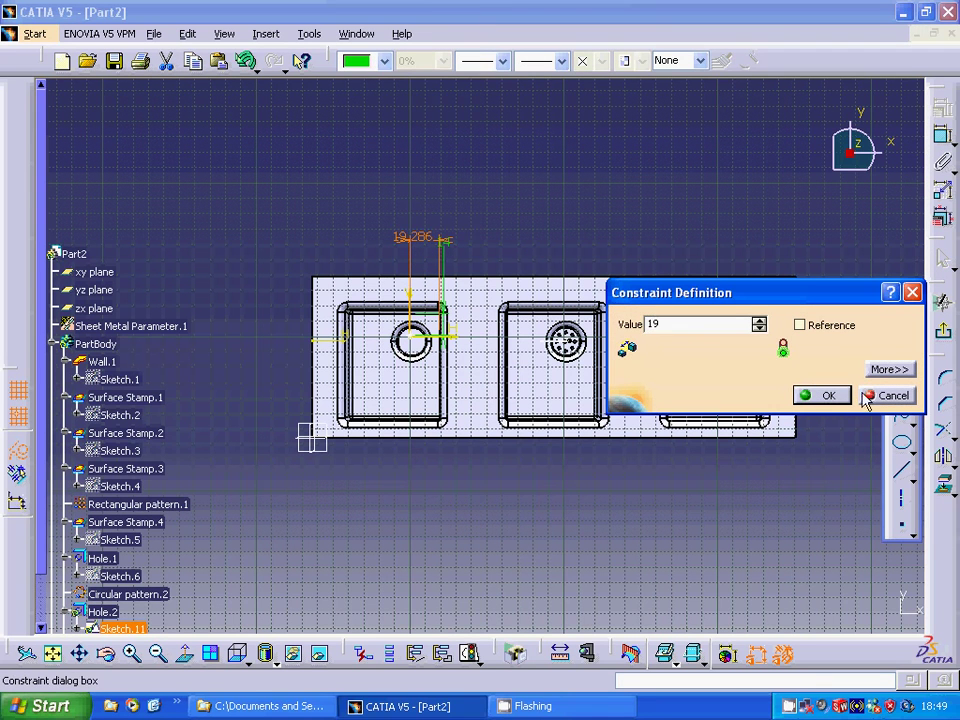
pyautogui.click(830, 395)
# Finish the positioning sketch and create the blind hole with 2 mm diameter, 10 mm depth and a flat bottom.
pyautogui.click(591, 481)
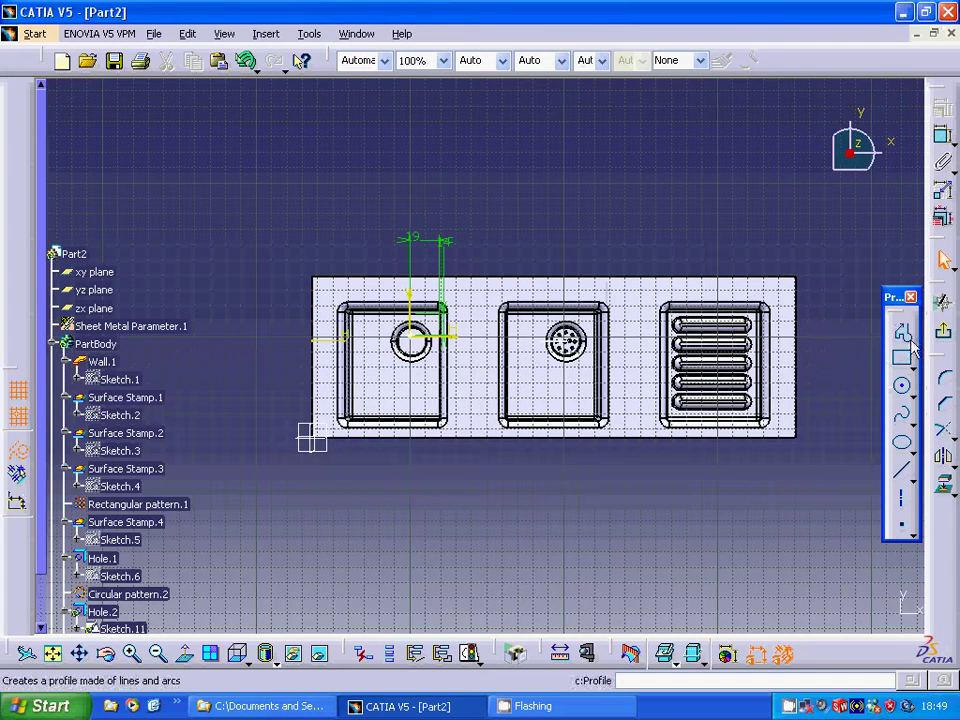
pyautogui.click(945, 332)
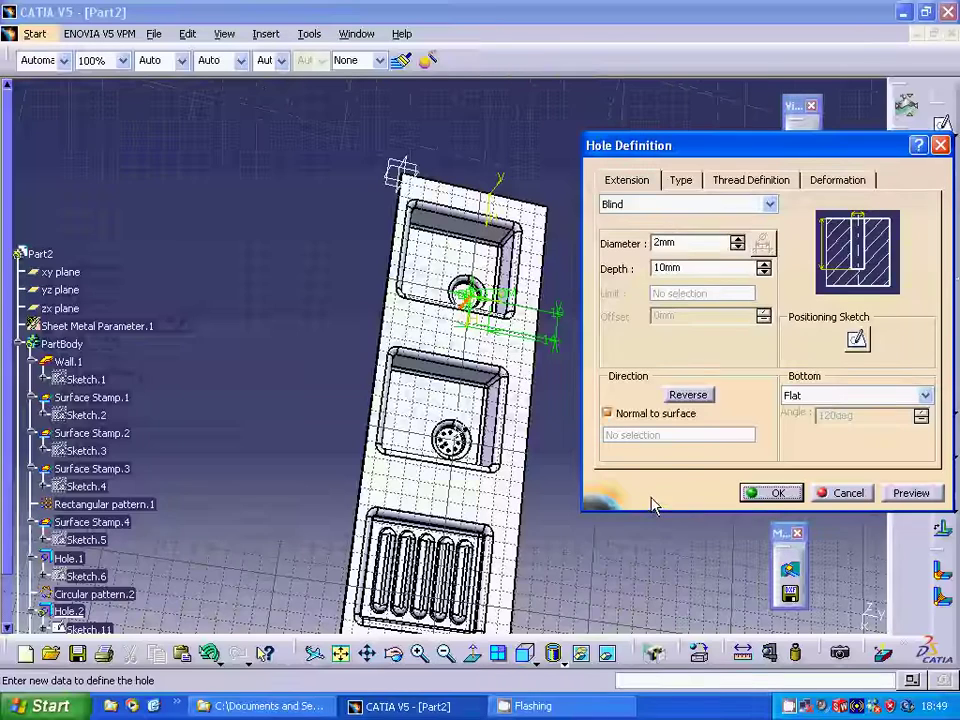
pyautogui.click(778, 493)
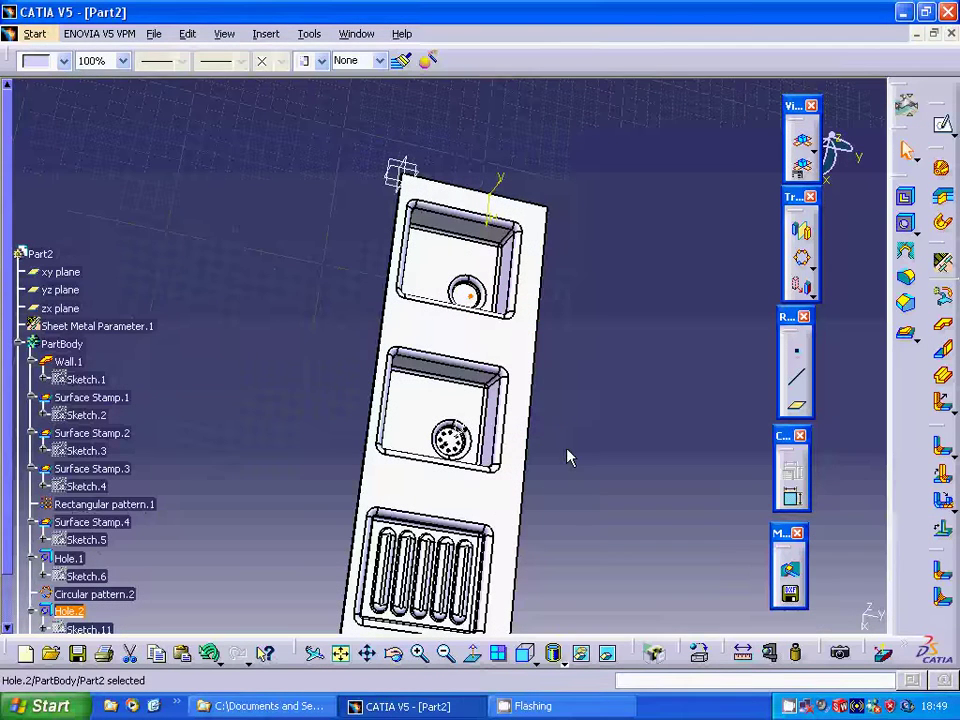
# Sketch a vertical 50 mm axis line on the offset plane through the end basin's circular stamp, from H 60 mm, V -50 mm to V 0 mm.
pyautogui.click(563, 421)
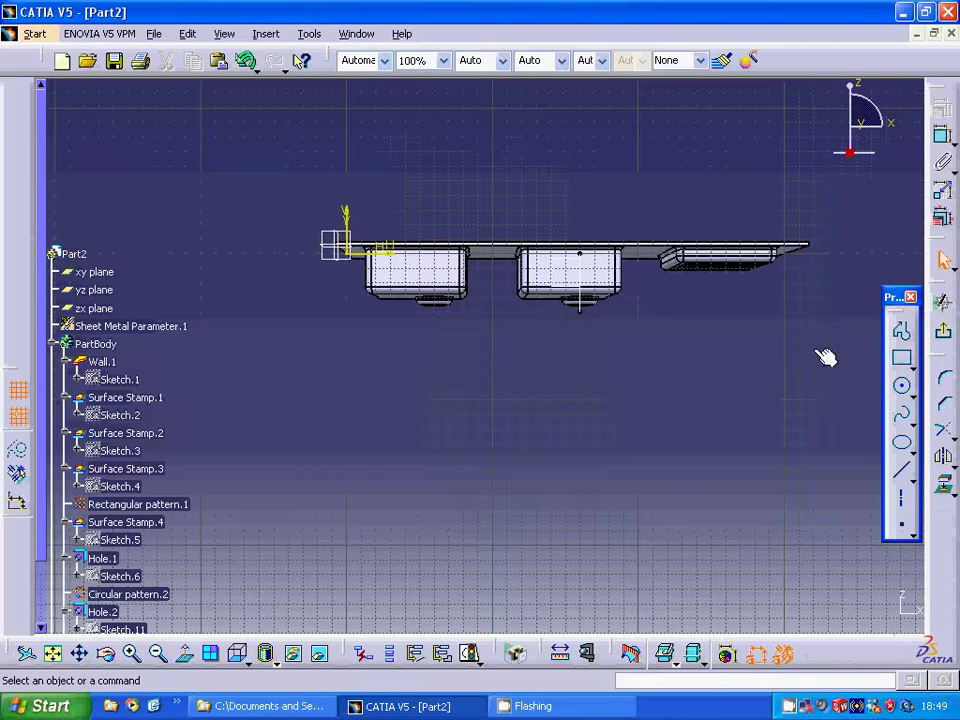
pyautogui.click(906, 477)
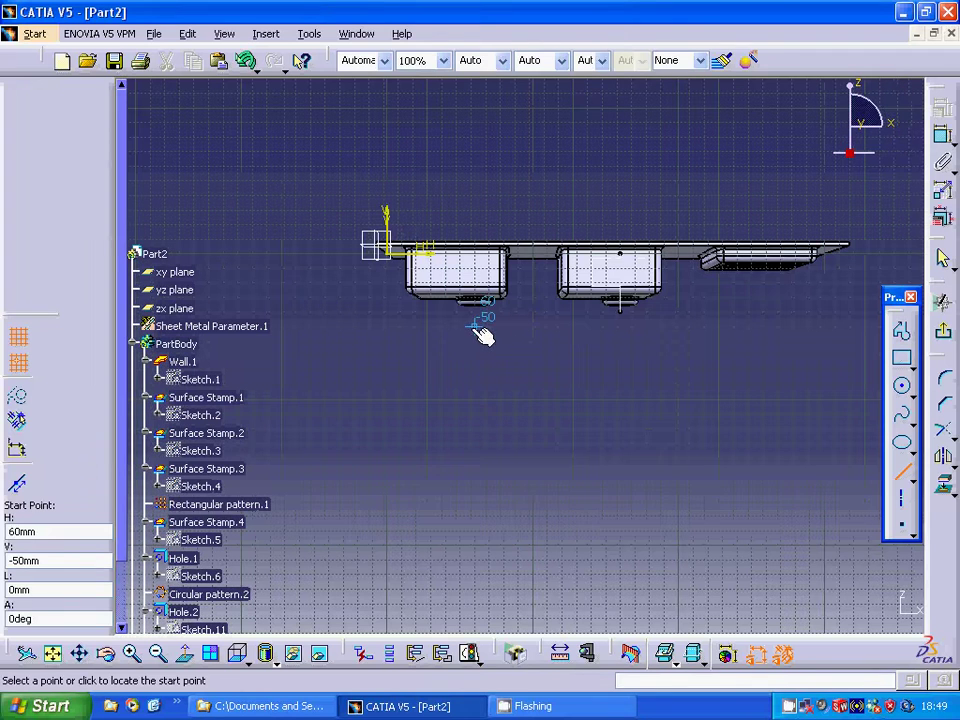
pyautogui.click(476, 327)
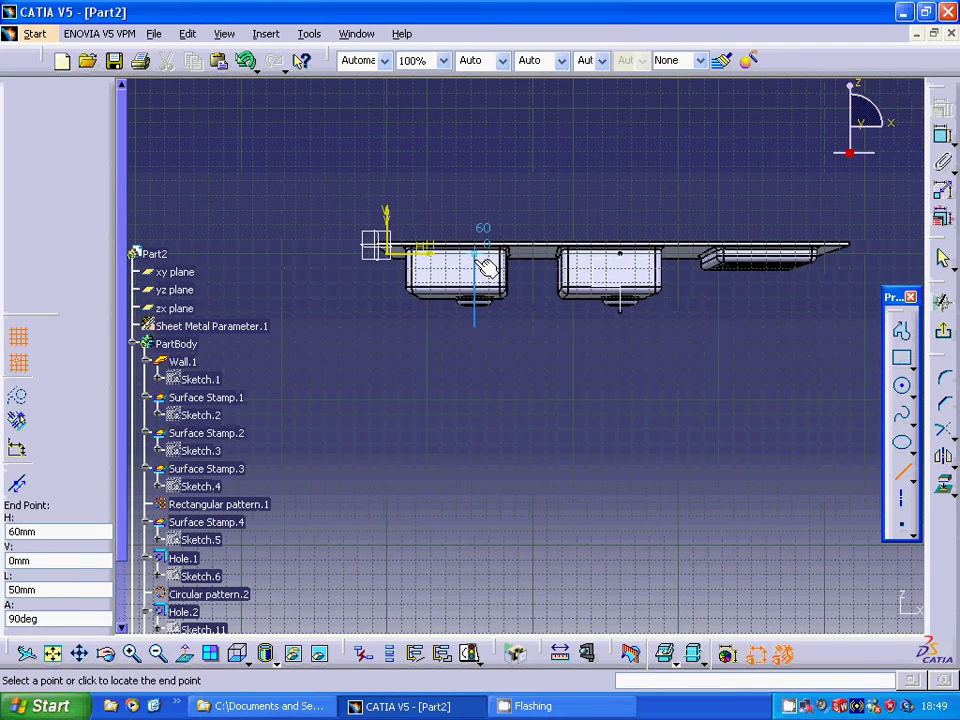
pyautogui.click(476, 252)
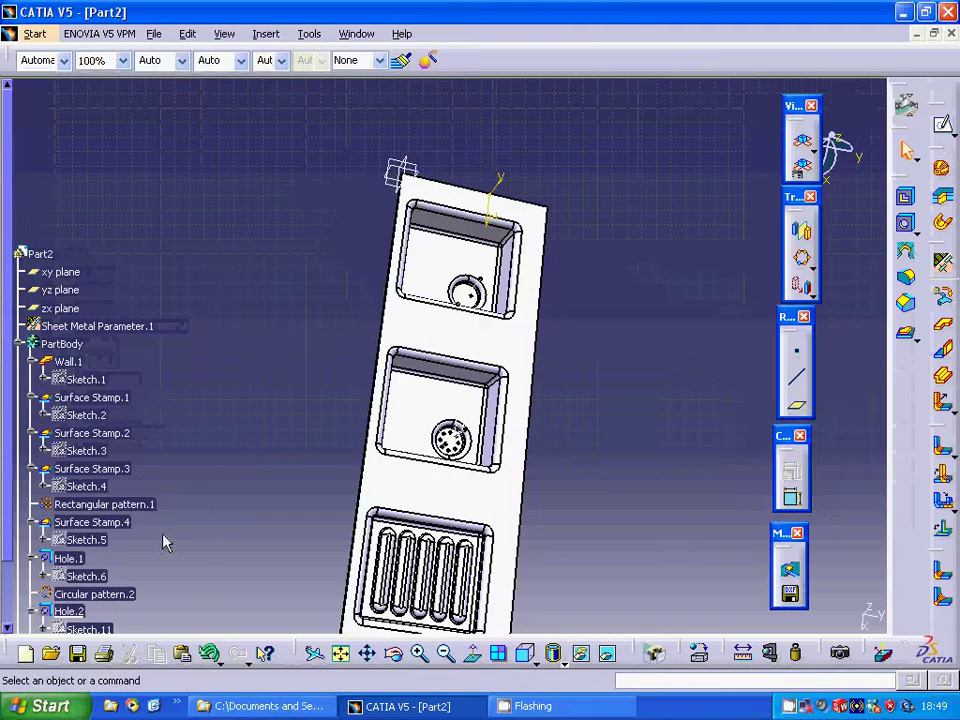
# Create a circular pattern of the end basin's drain hole around the new axis sketch with 8 instances at 45 deg angular spacing.
pyautogui.click(68, 446)
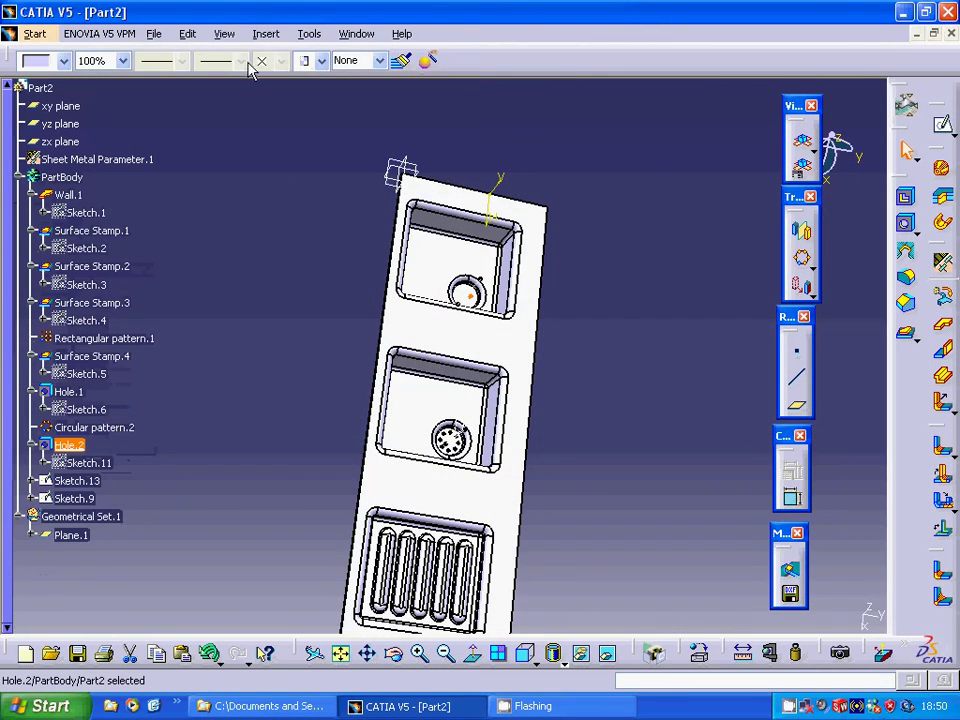
pyautogui.click(266, 34)
pyautogui.moveTo(300, 443)
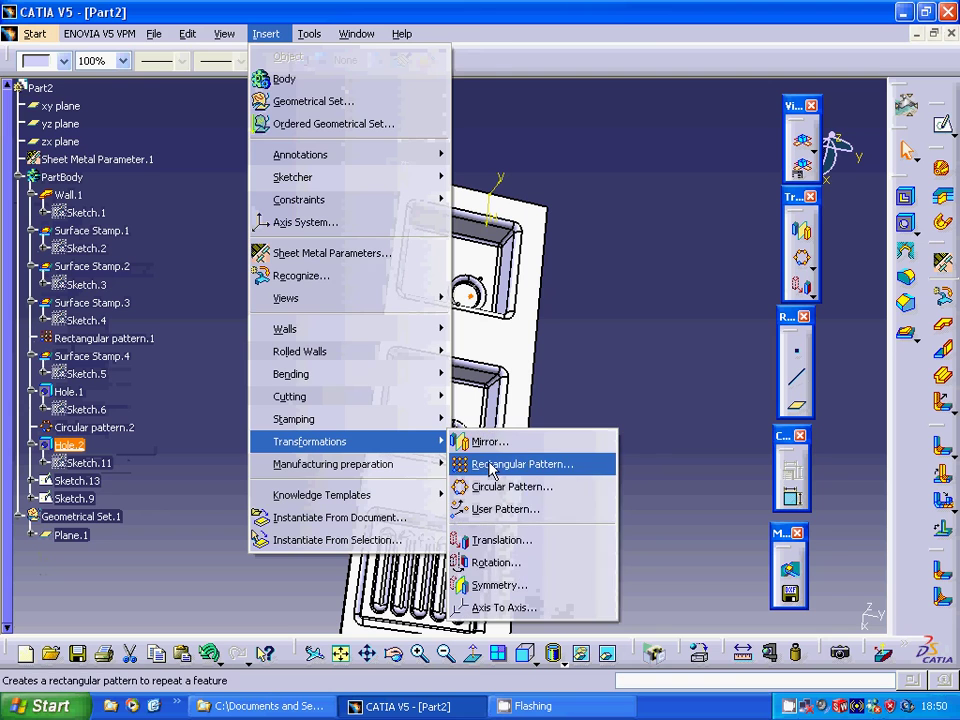
pyautogui.click(493, 487)
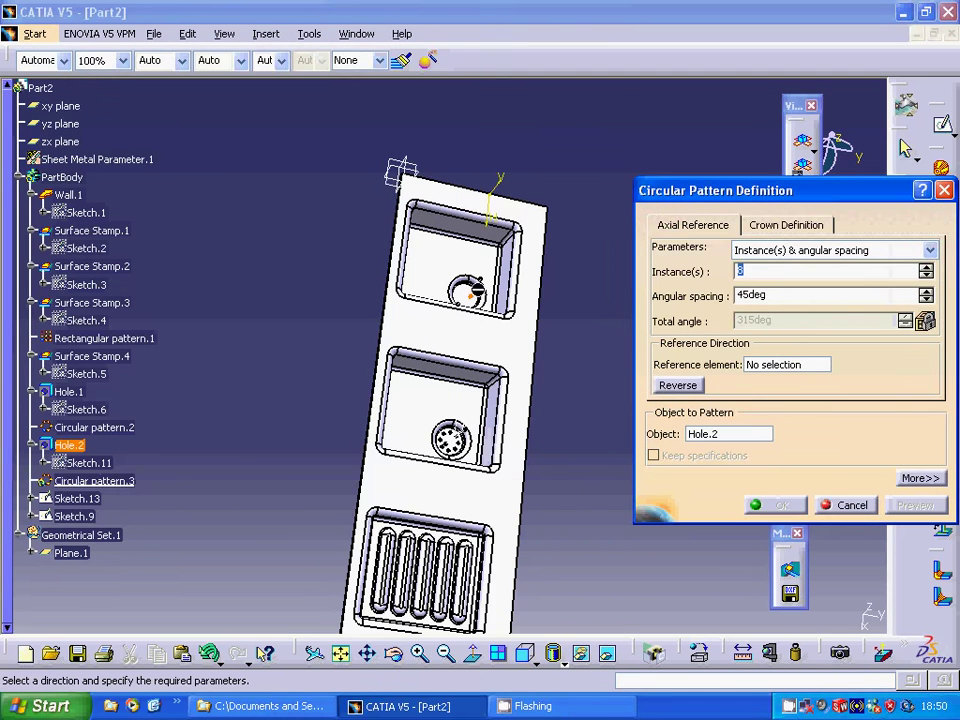
pyautogui.click(773, 366)
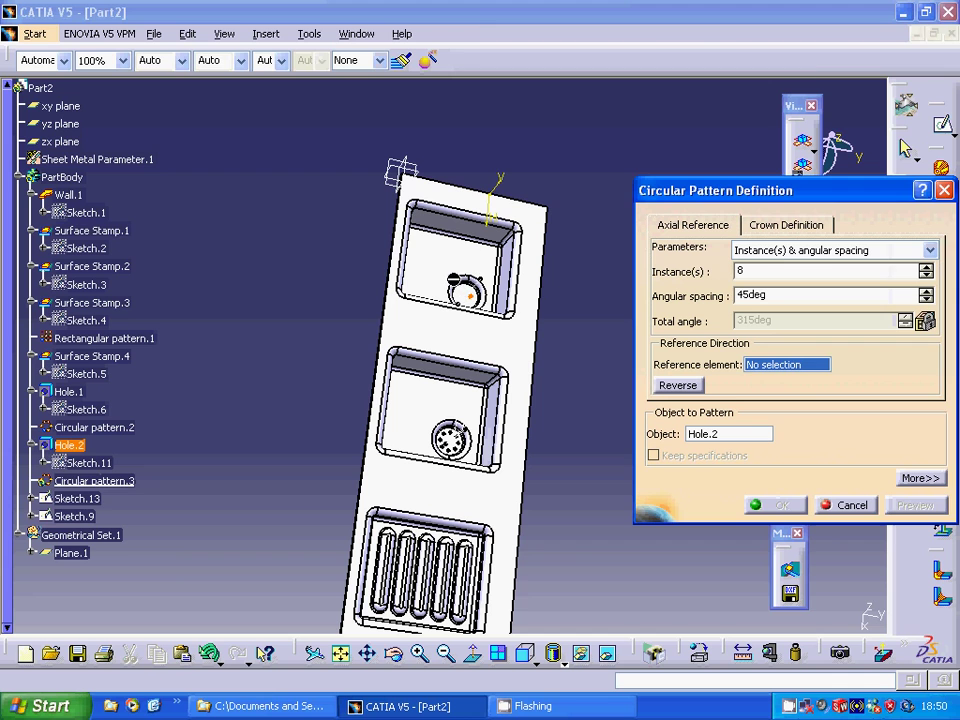
pyautogui.click(77, 498)
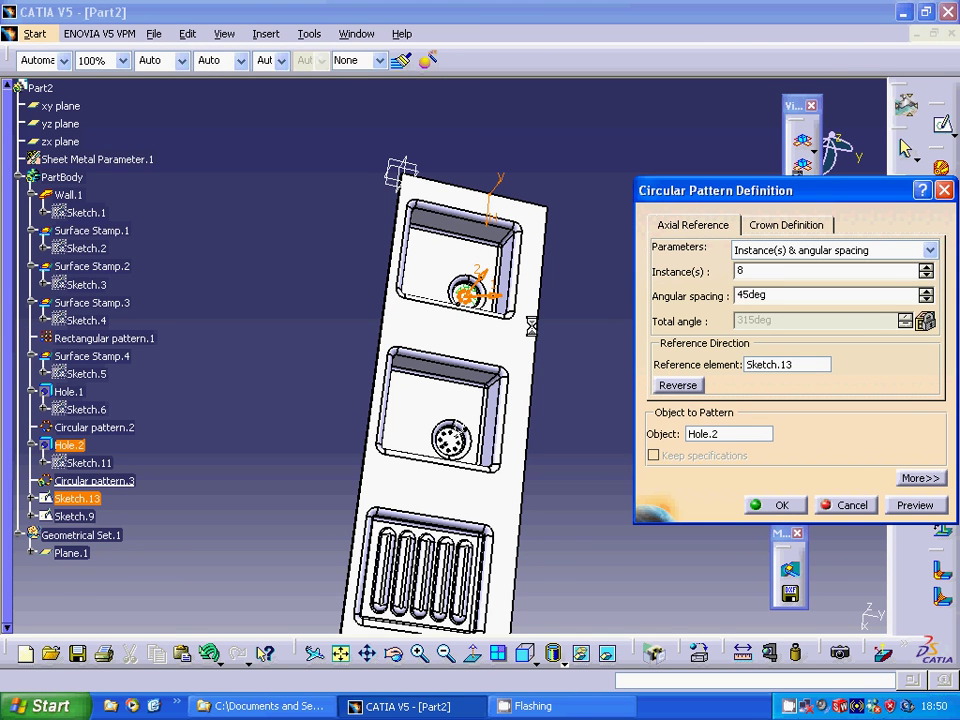
pyautogui.click(789, 508)
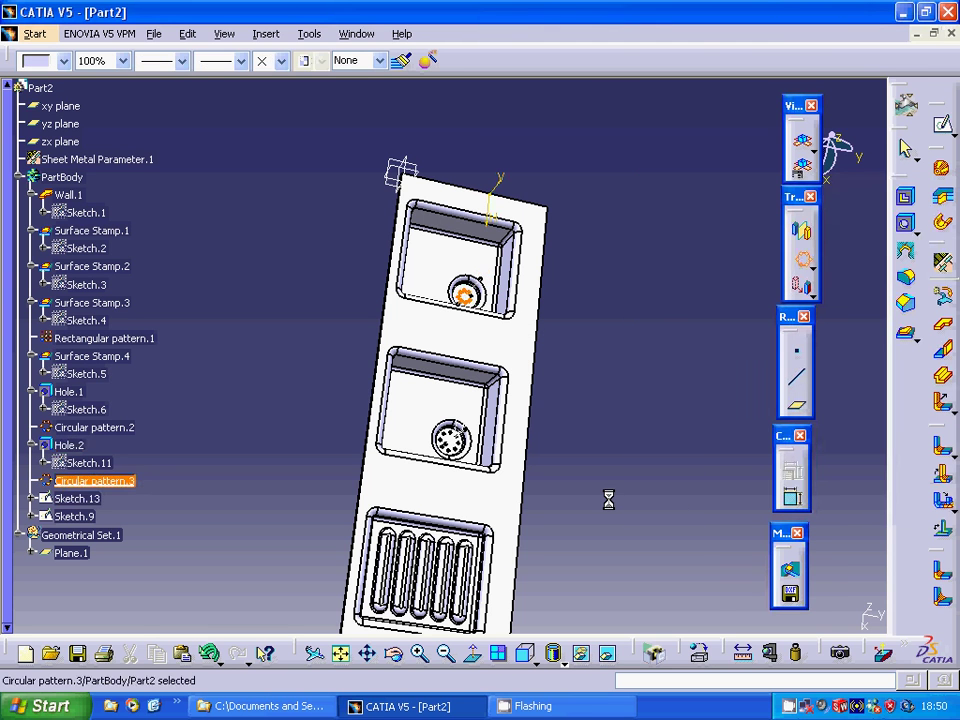
# Reopen the end basin drain hole's positioning sketch and set the centre point's distance from the basin floor's upper edge to 13 mm.
pyautogui.rightClick(75, 461)
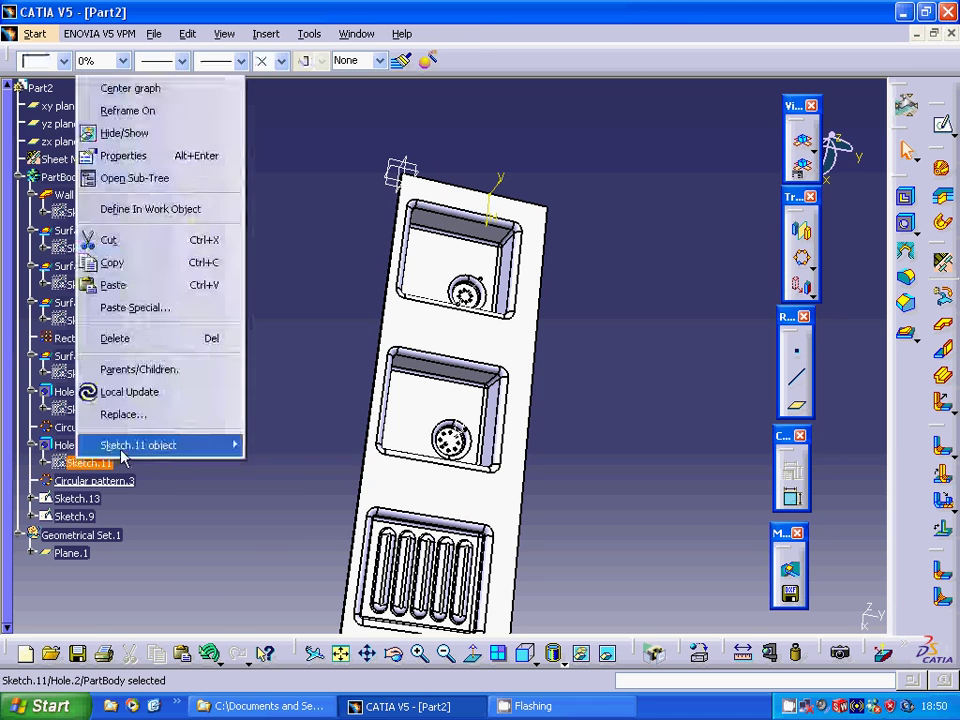
pyautogui.moveTo(215, 445)
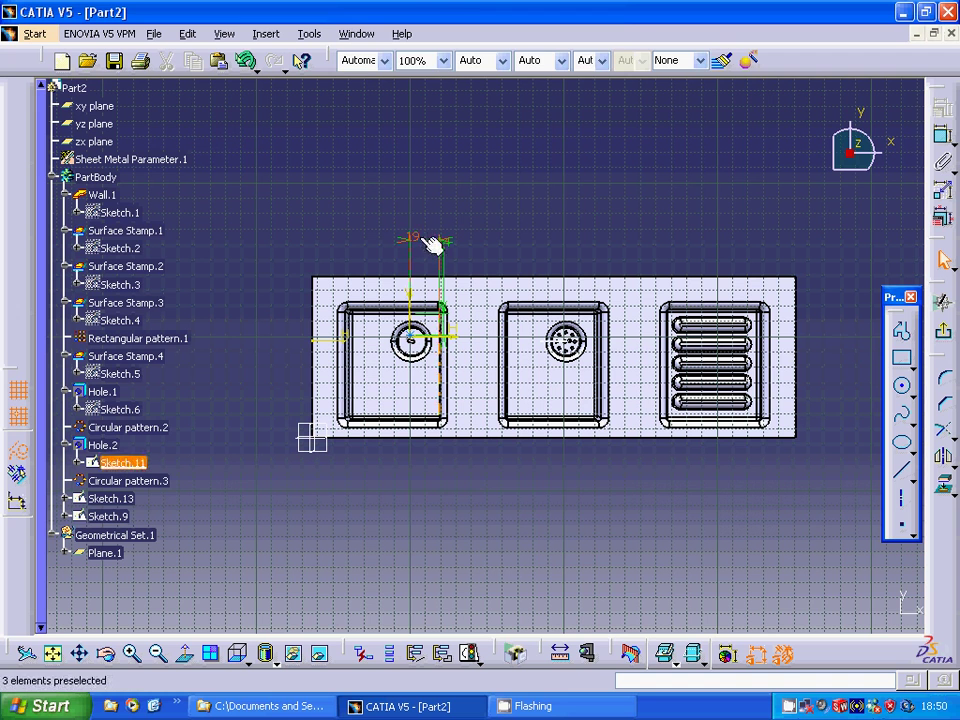
pyautogui.moveTo(433, 245); pyautogui.dragTo(419, 208)
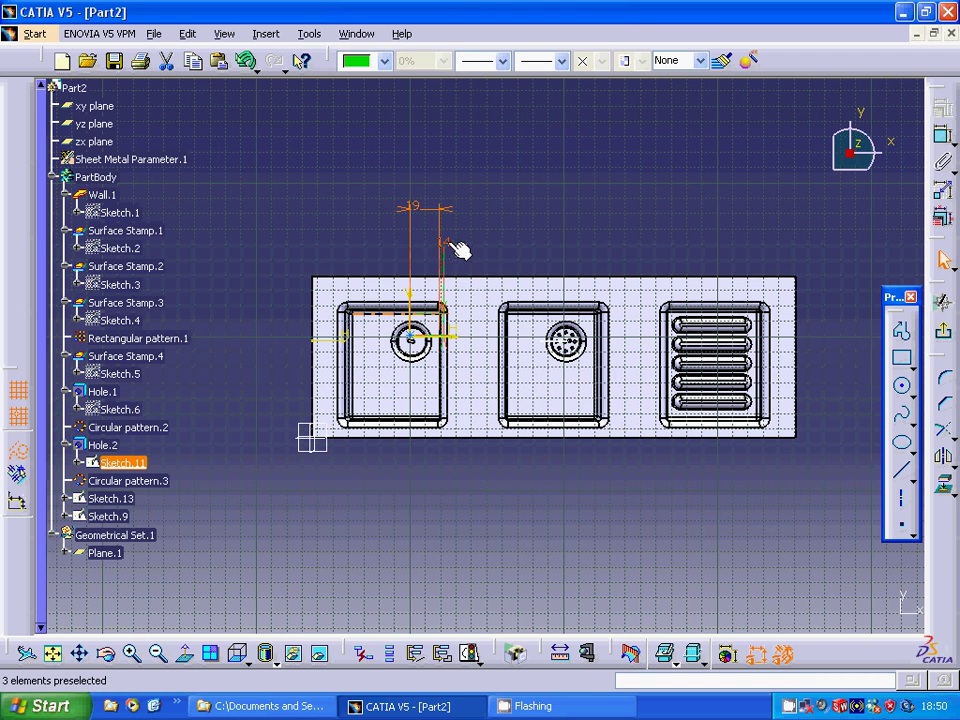
pyautogui.doubleClick(452, 244)
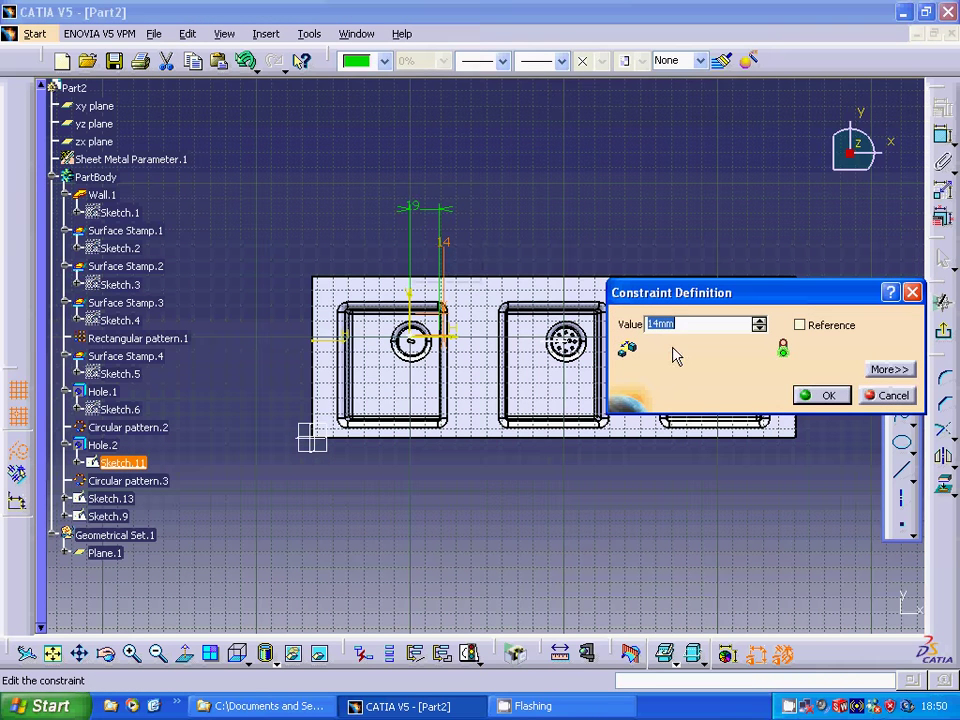
pyautogui.write('13')
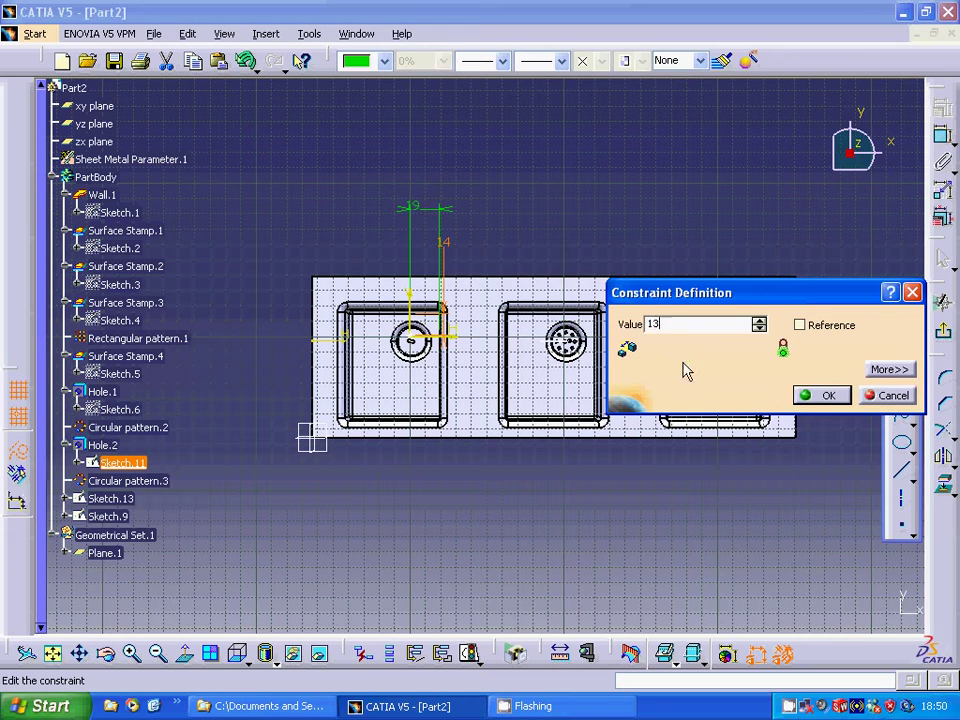
pyautogui.click(823, 395)
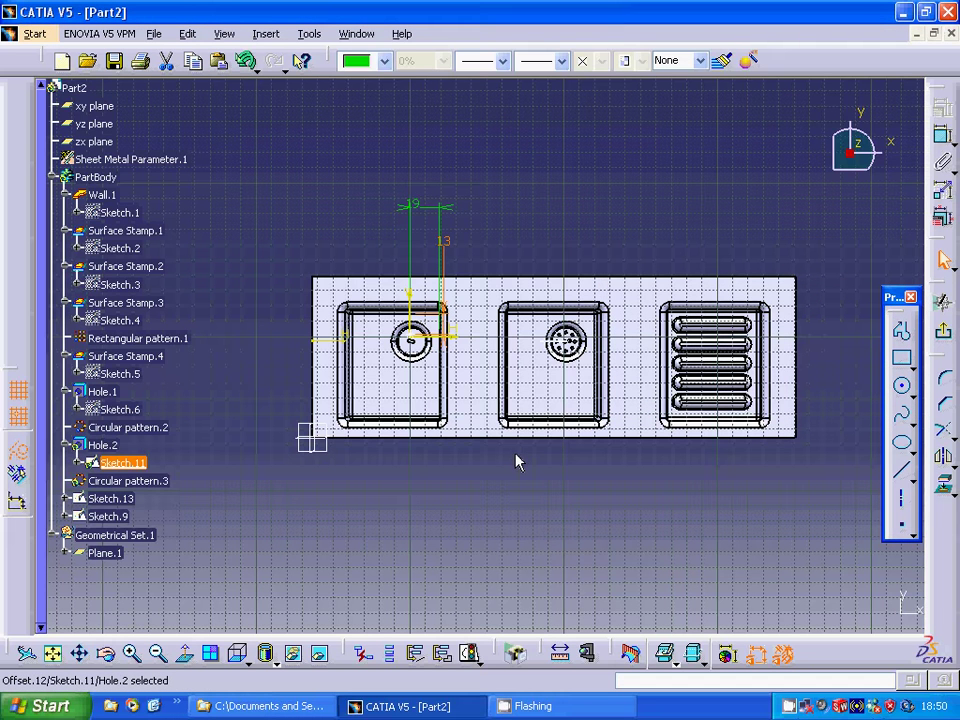
# Change the hole centre's distance from the basin floor's upper edge to 12 mm.
pyautogui.doubleClick(446, 250)
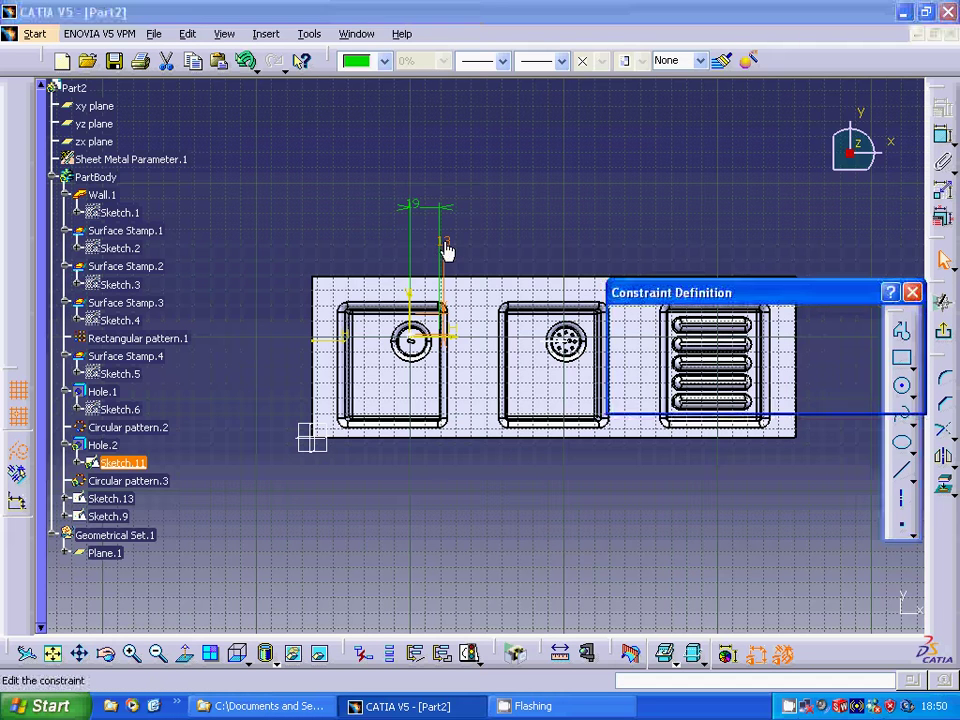
pyautogui.write('1mm')
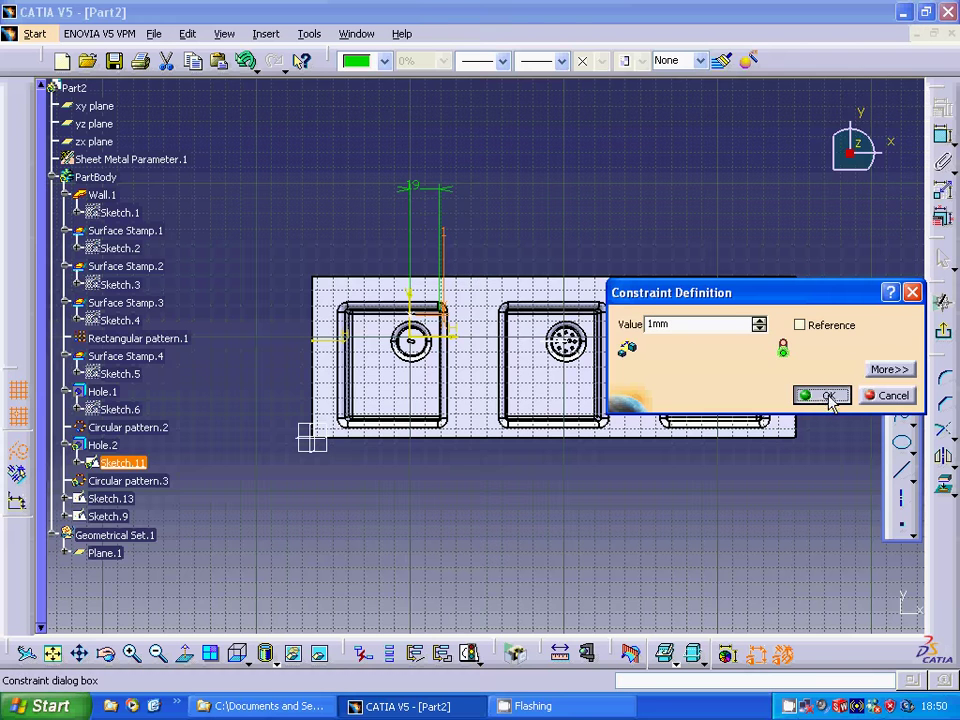
pyautogui.click(828, 396)
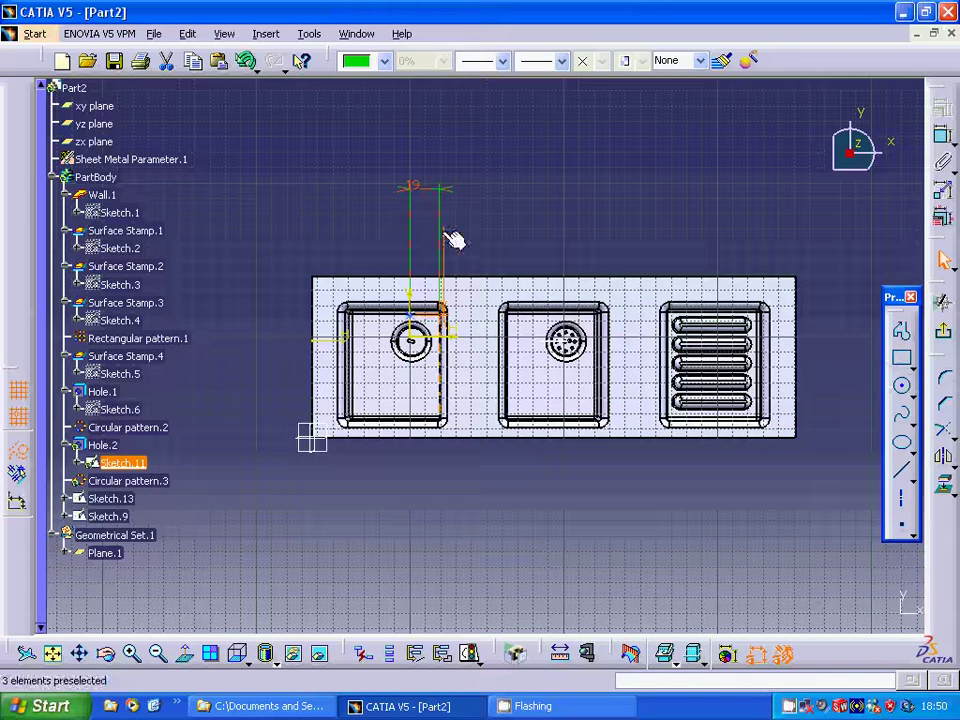
pyautogui.doubleClick(445, 240)
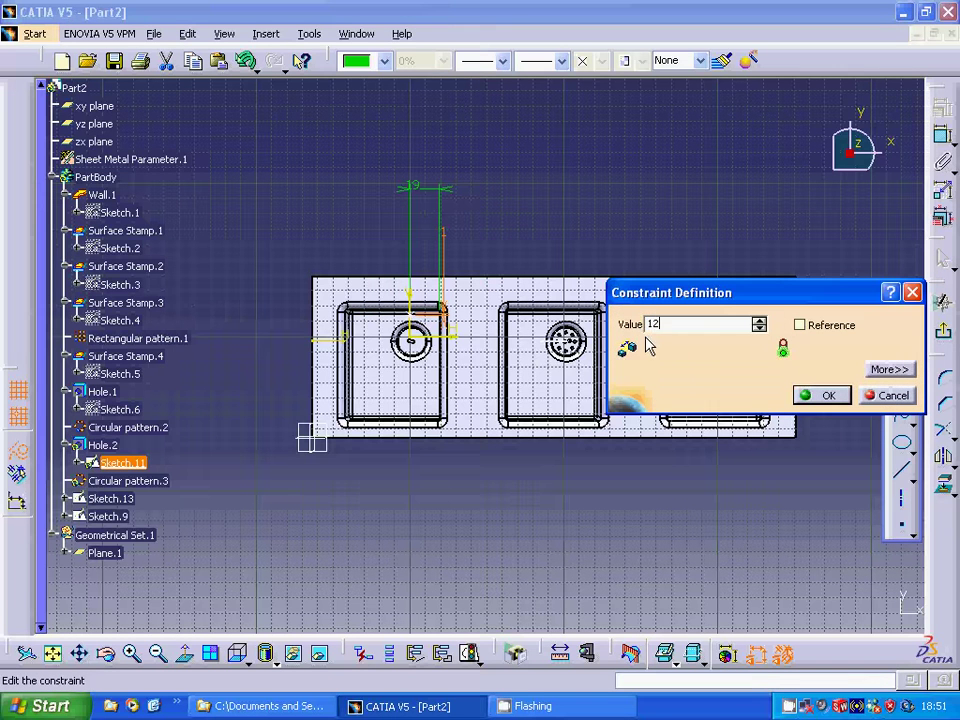
pyautogui.click(838, 396)
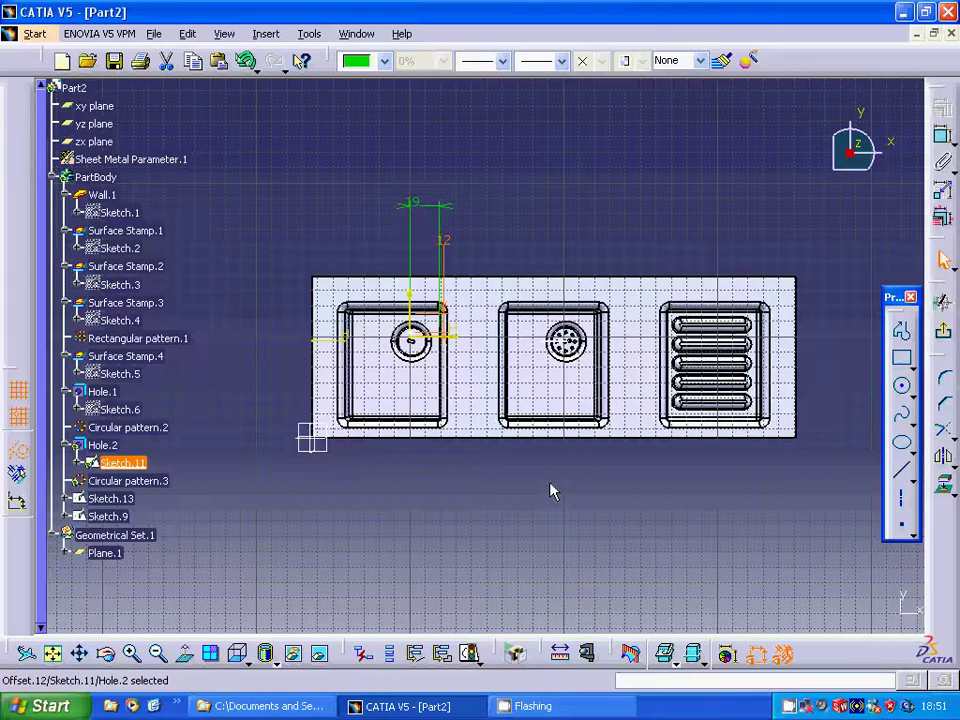